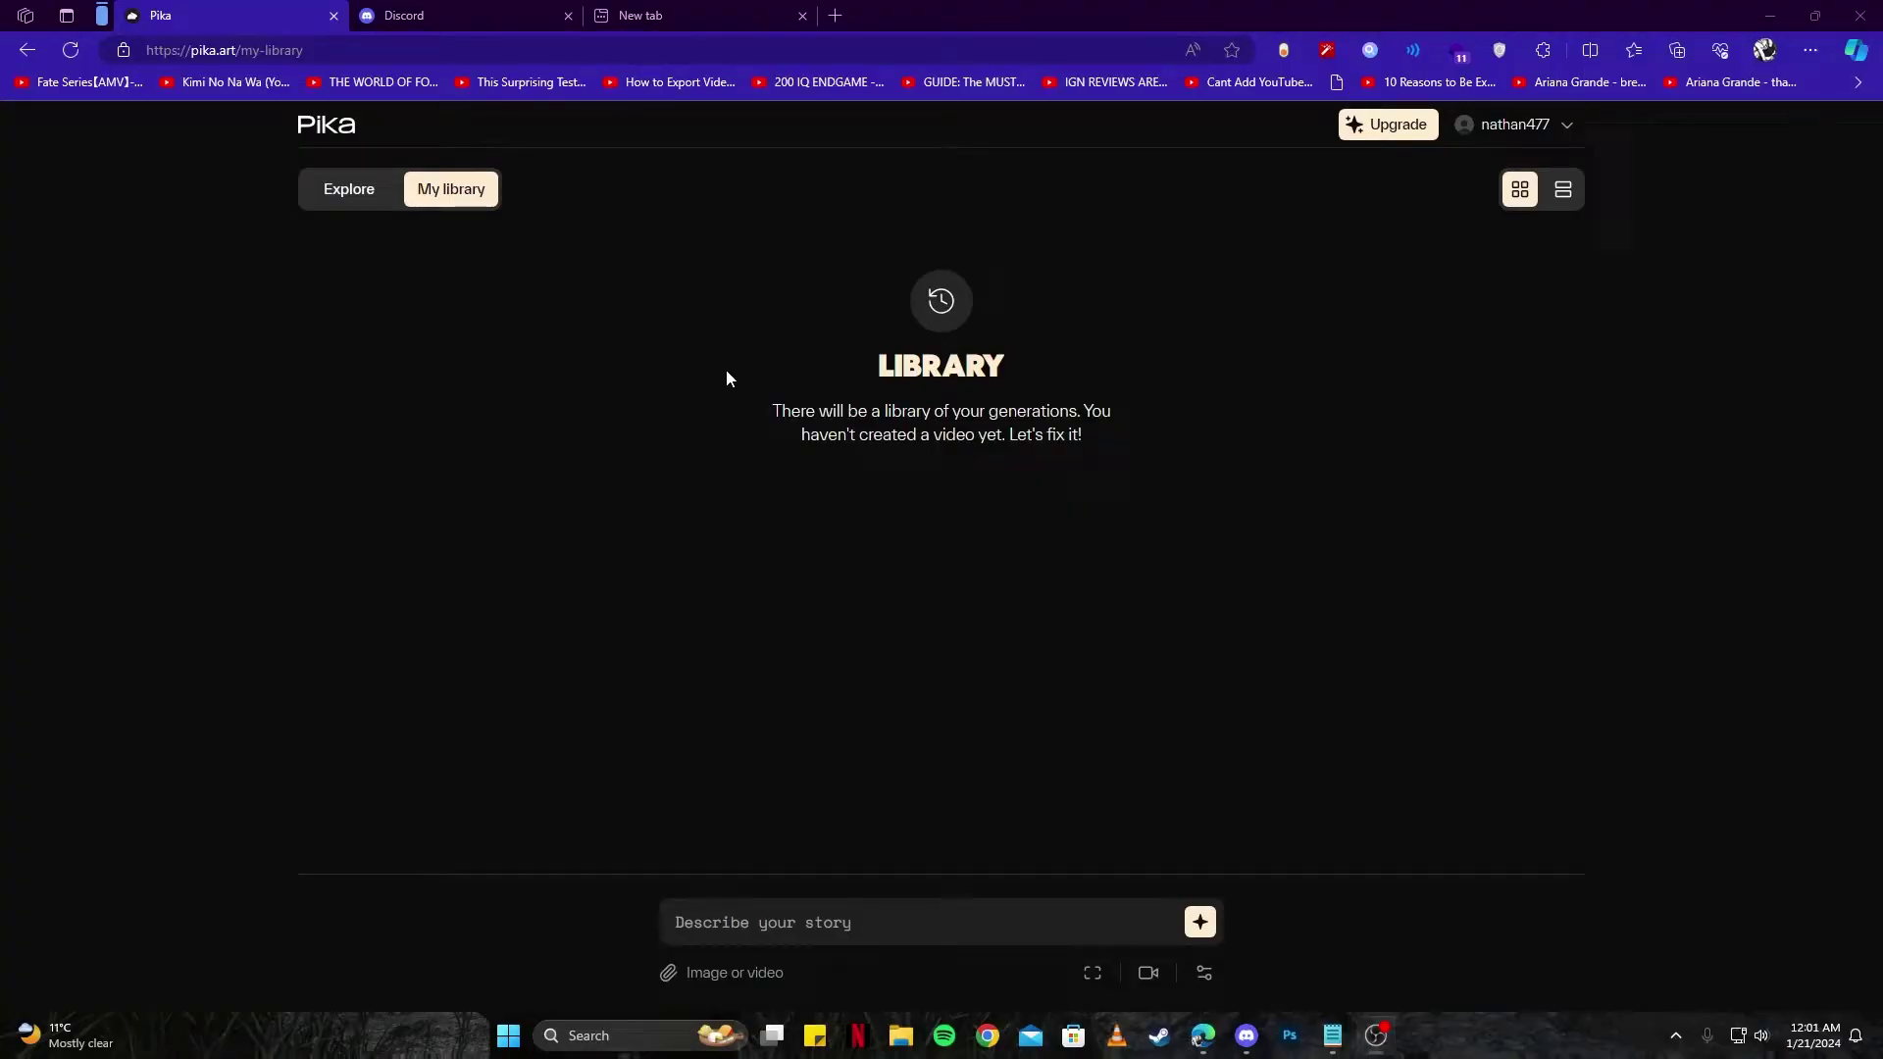
# Glance at the Pika Discord server, then return to the still-empty Pika My library page
pyautogui.click(1246, 1036)
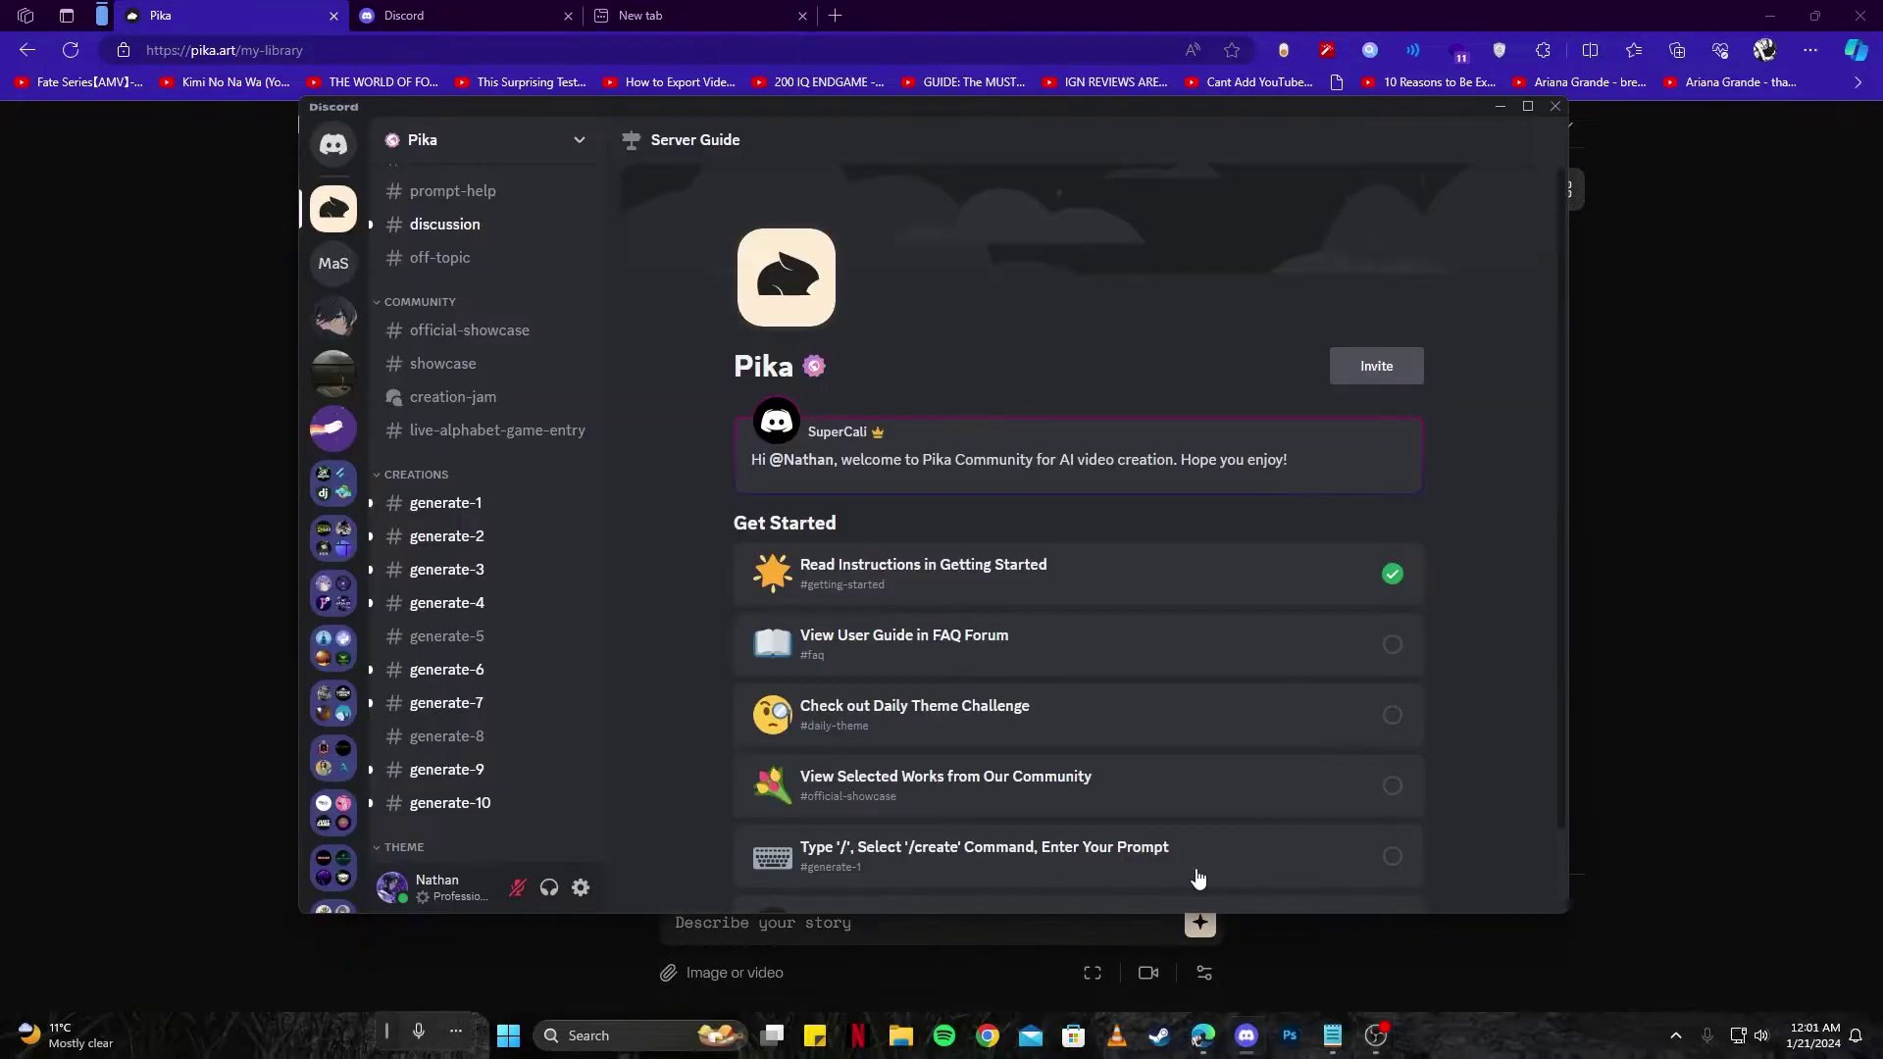
pyautogui.click(143, 178)
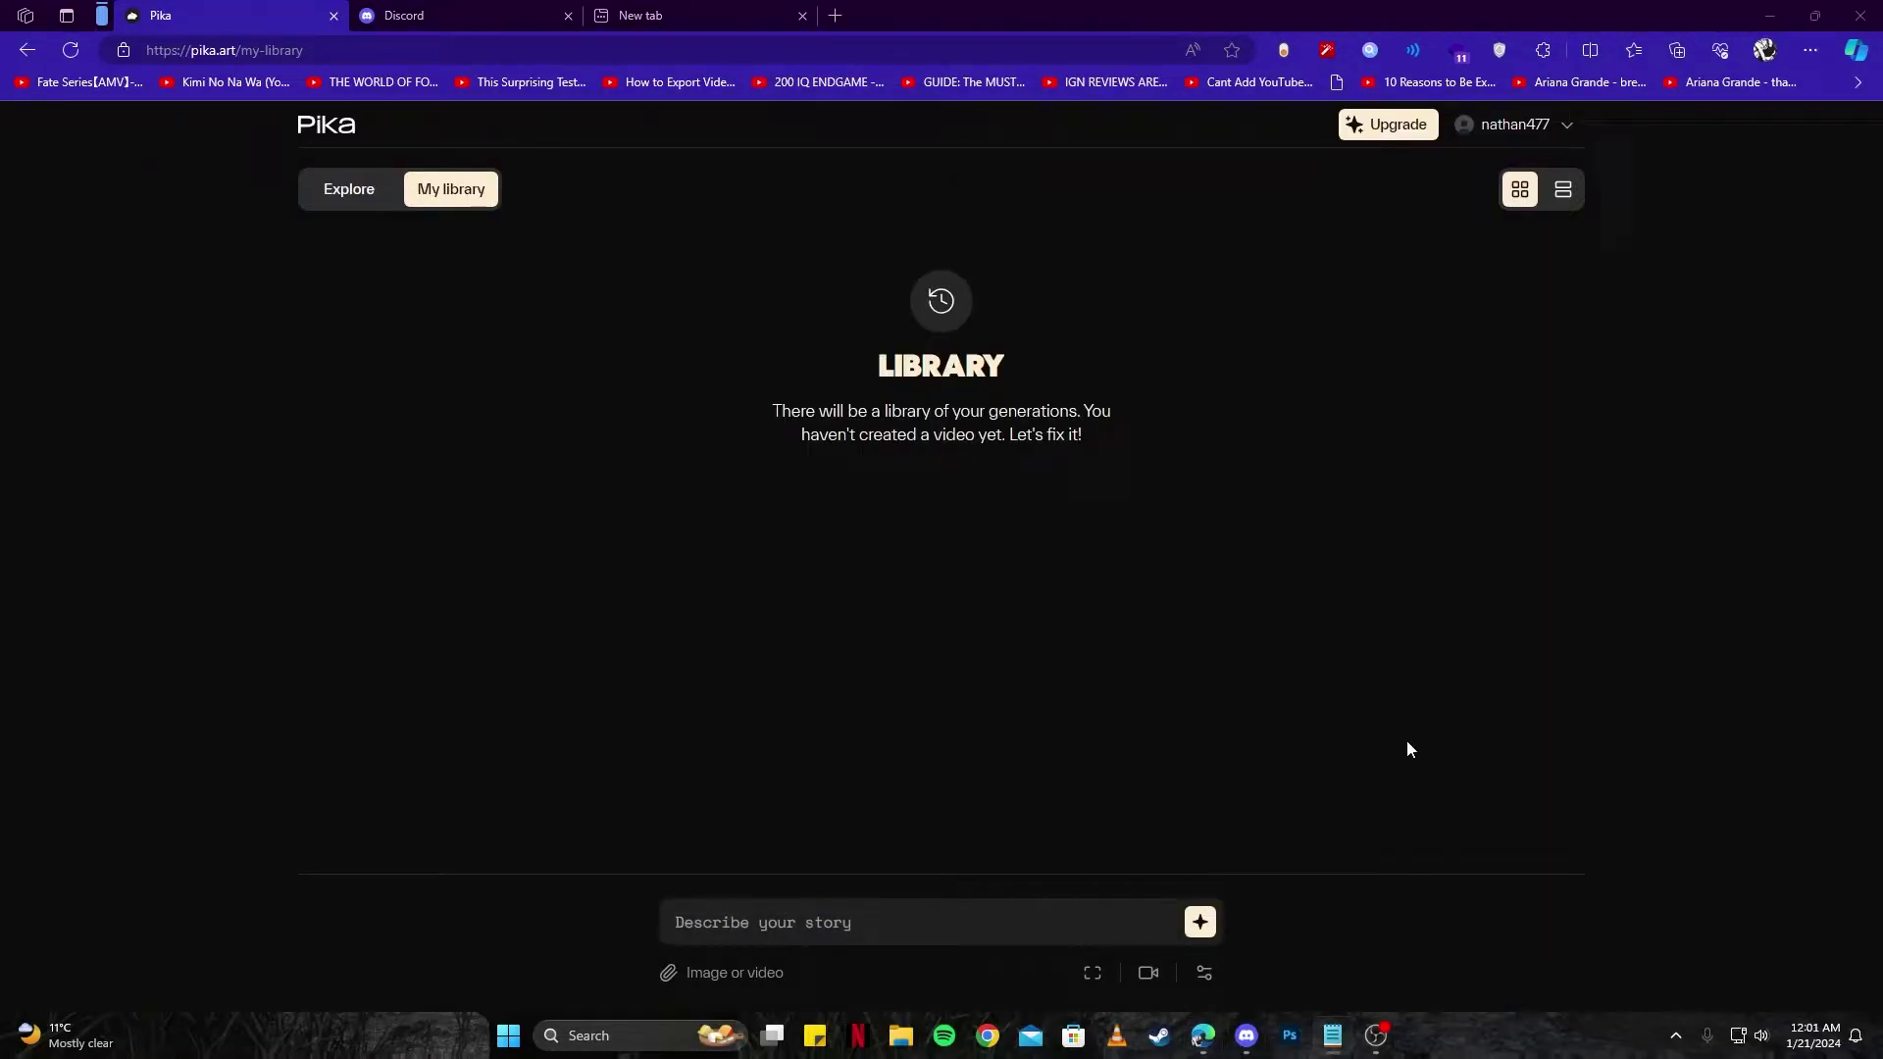
pyautogui.moveTo(1003, 437); pyautogui.dragTo(1000, 272)
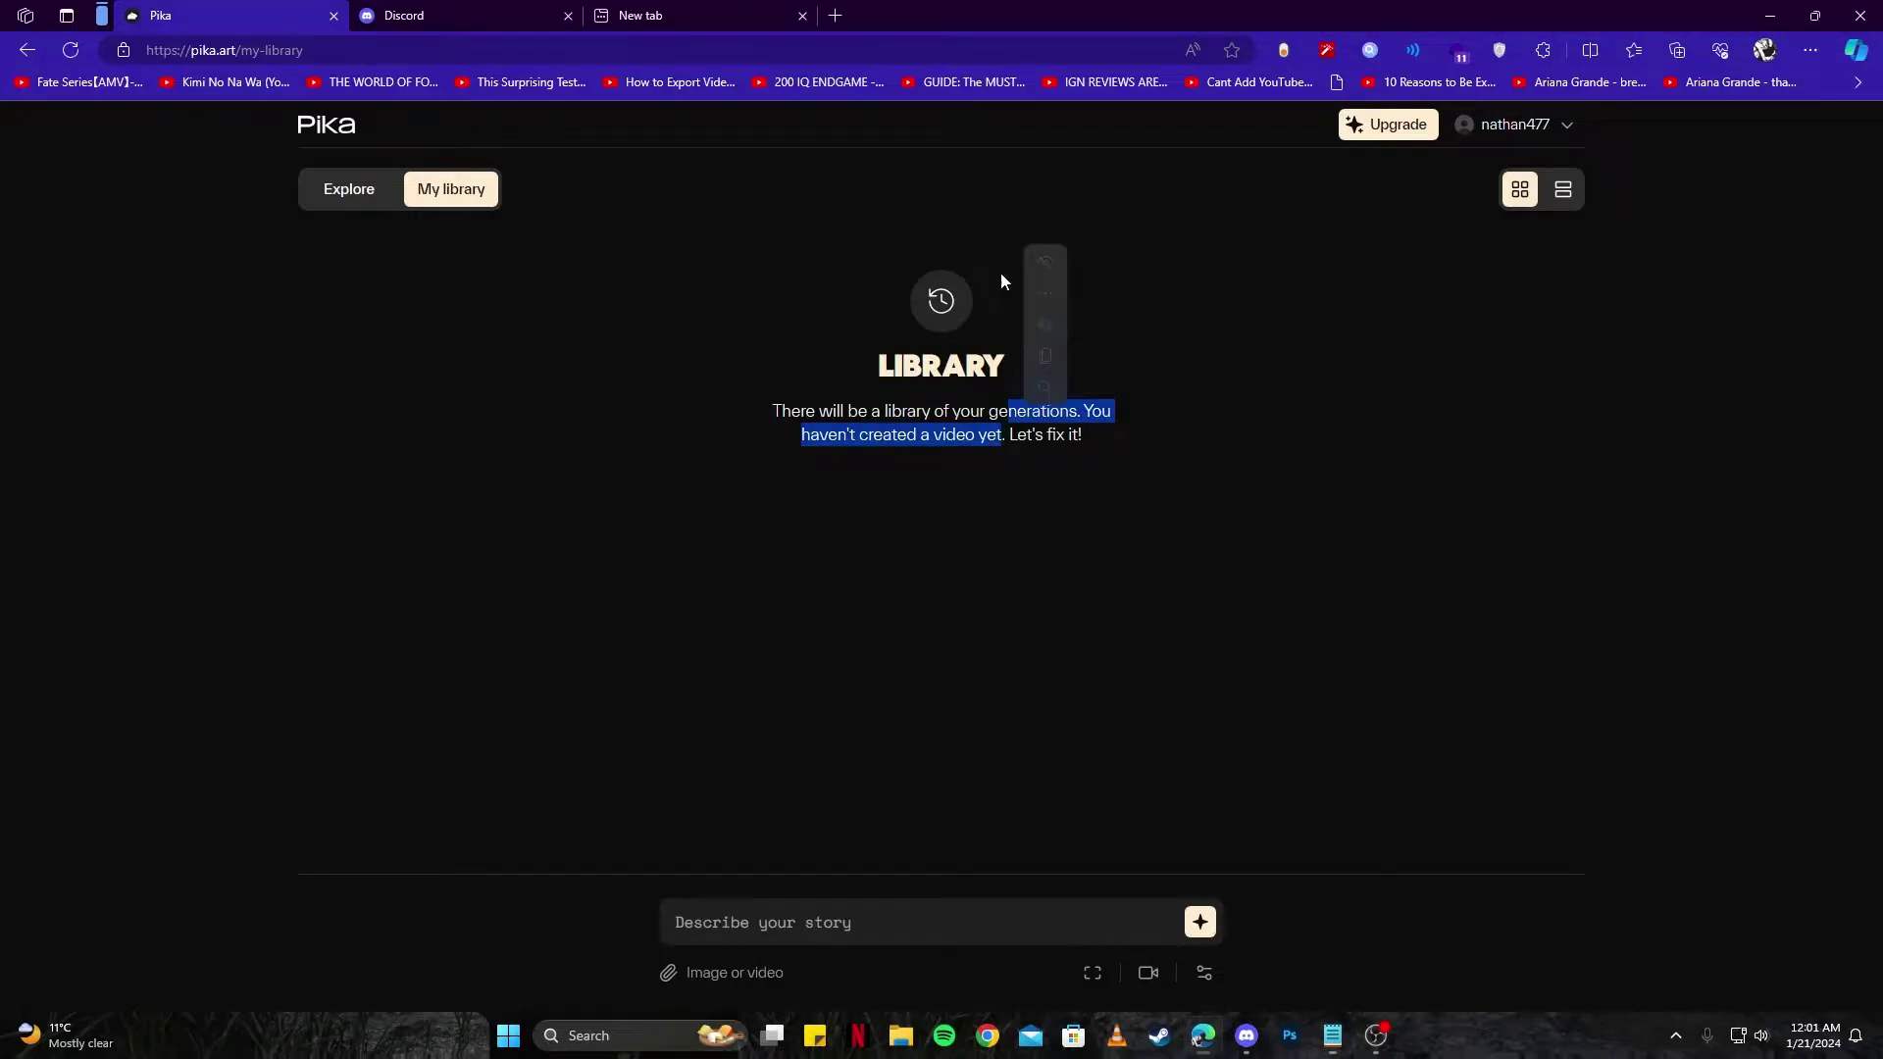
pyautogui.click(819, 544)
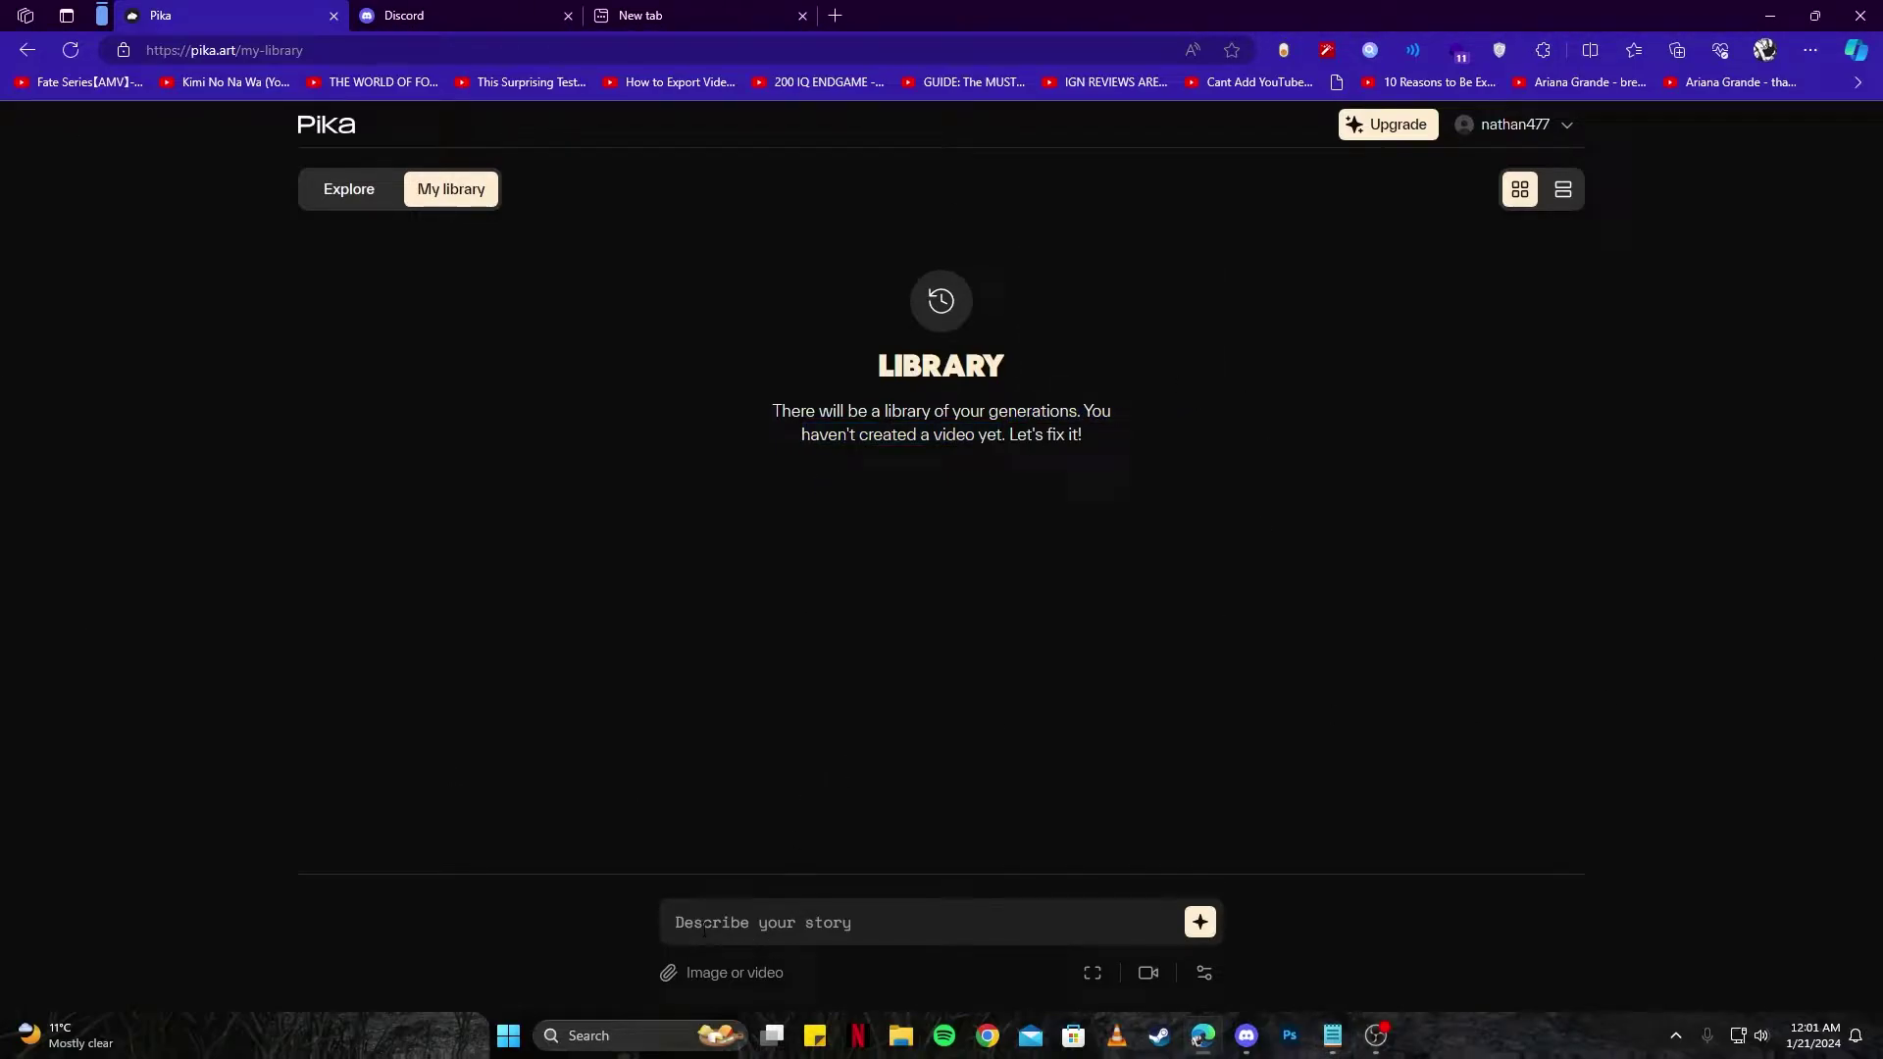
# Paste the Titanic sinking couple prompt and generate a 3-second video from it
pyautogui.click(742, 922)
pyautogui.write('create a digital art of titanic sinking in the sea with couple holding each other at the front of the ship')
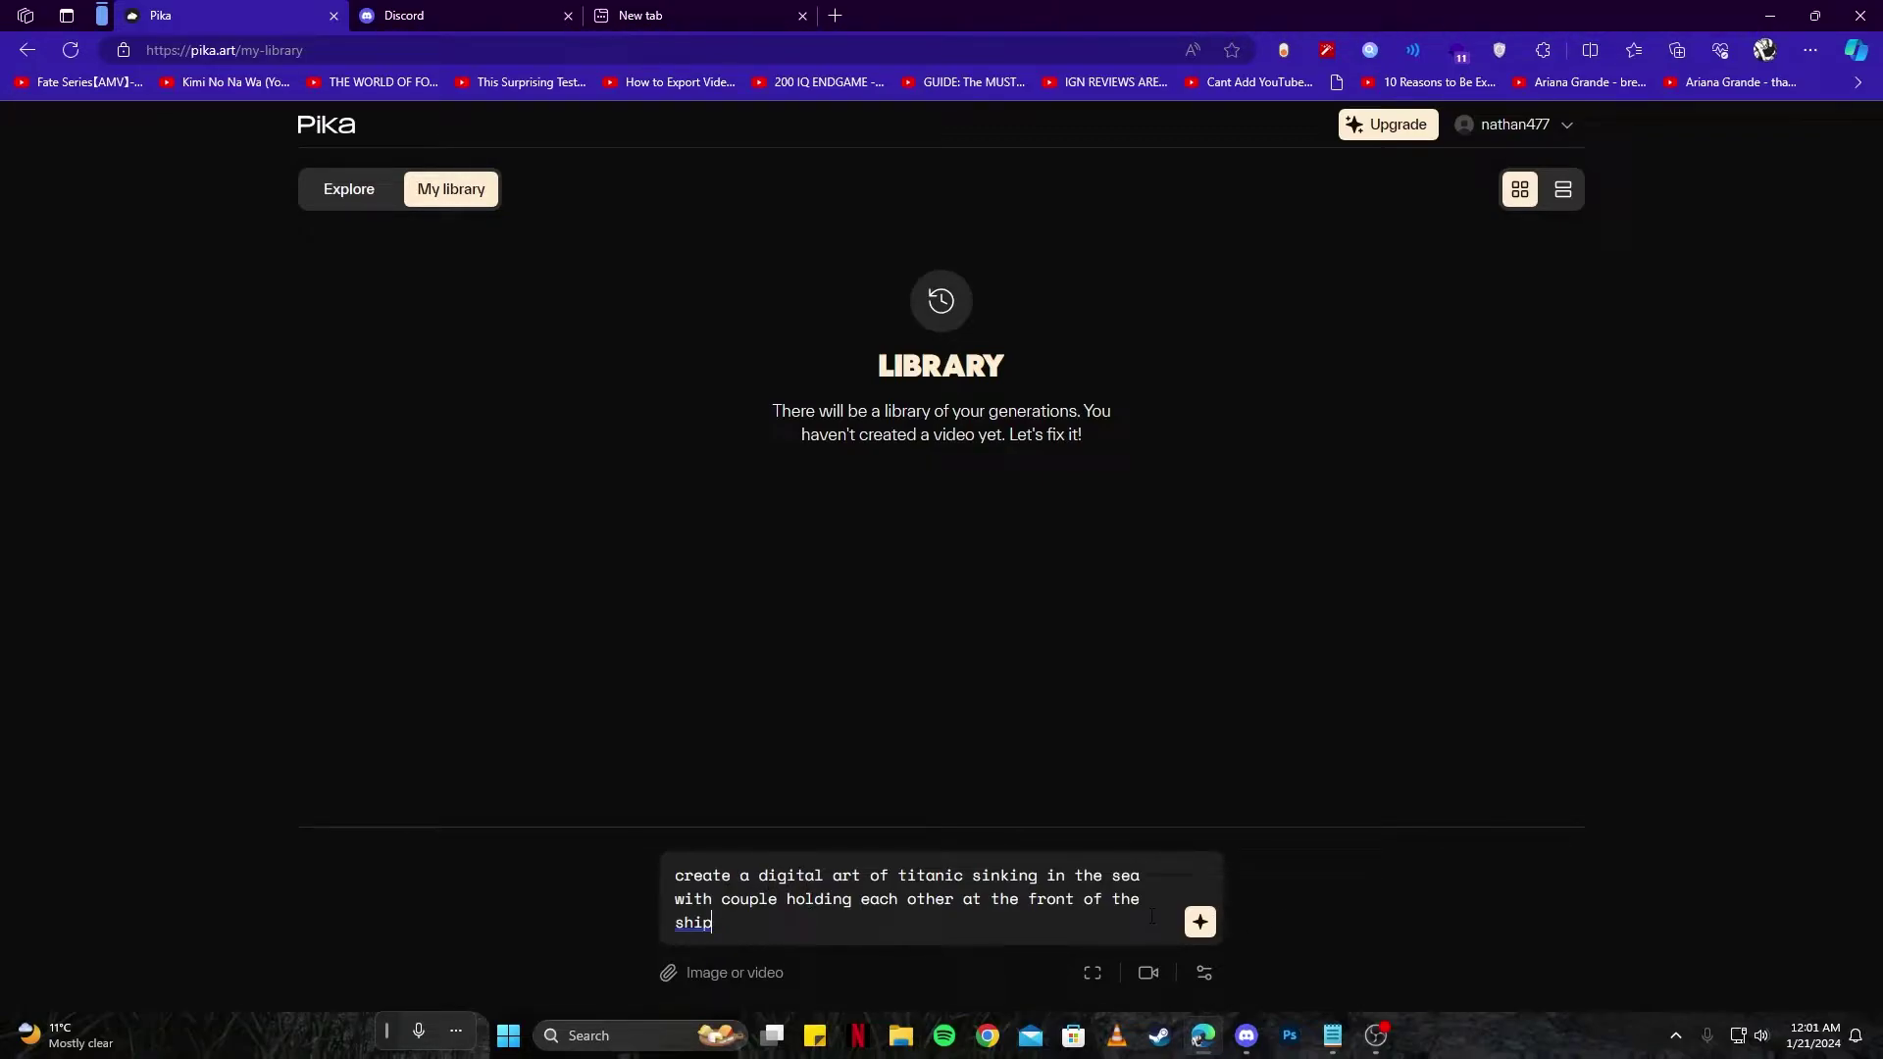
pyautogui.click(1200, 922)
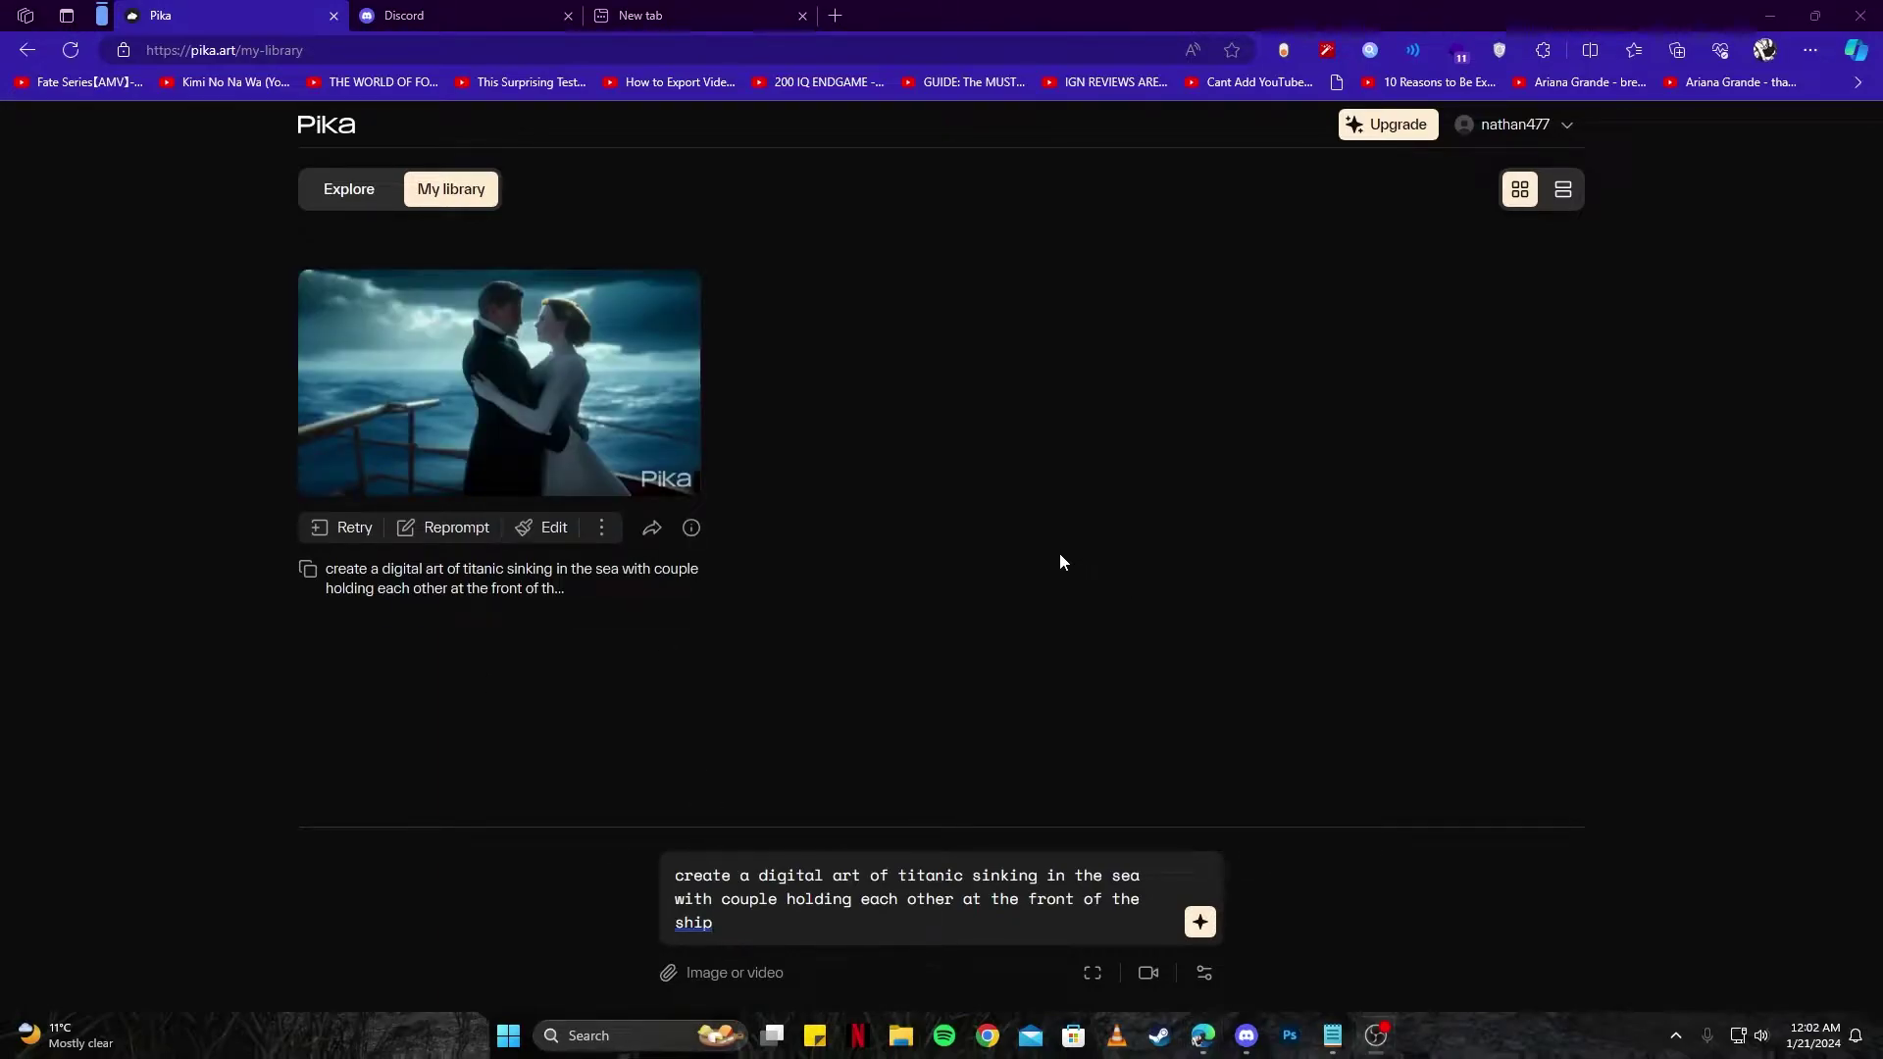
pyautogui.moveTo(585, 418)
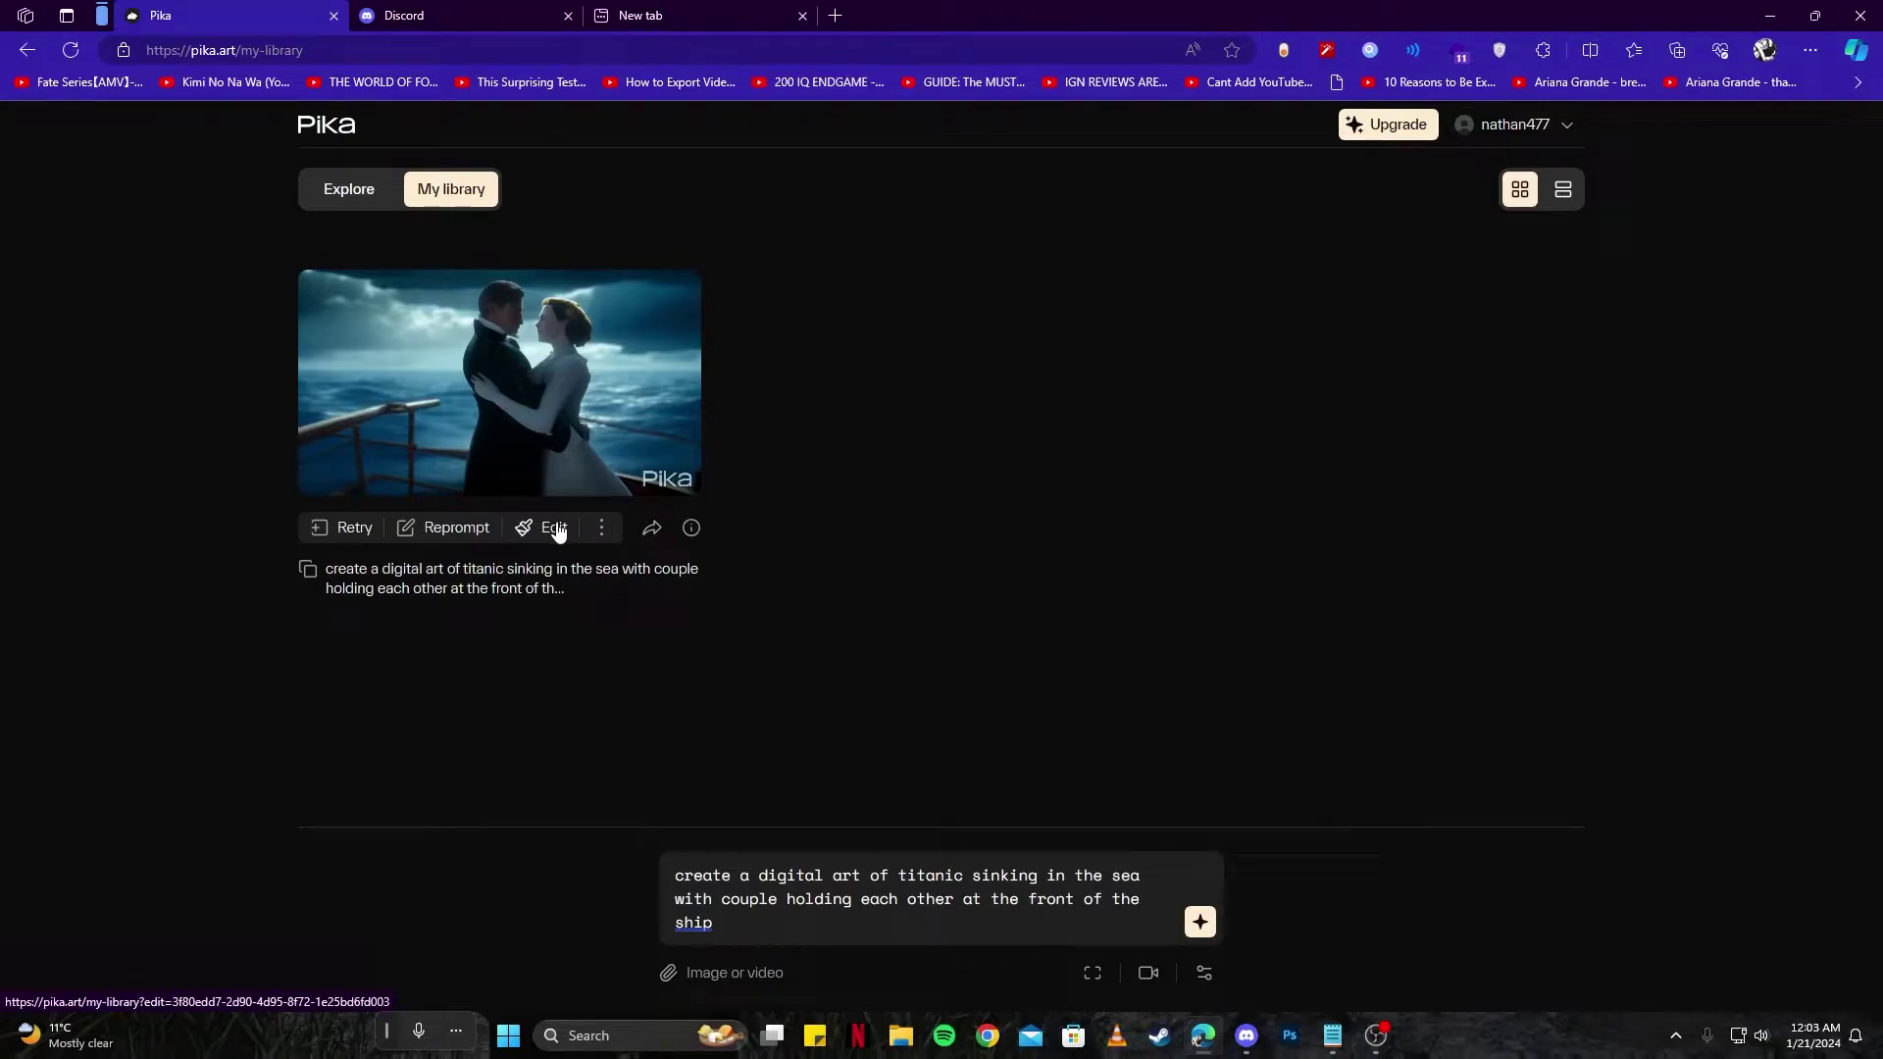
# Clear the prompt text and the attached Titanic video, then go to the browser's new tab page
pyautogui.click(555, 529)
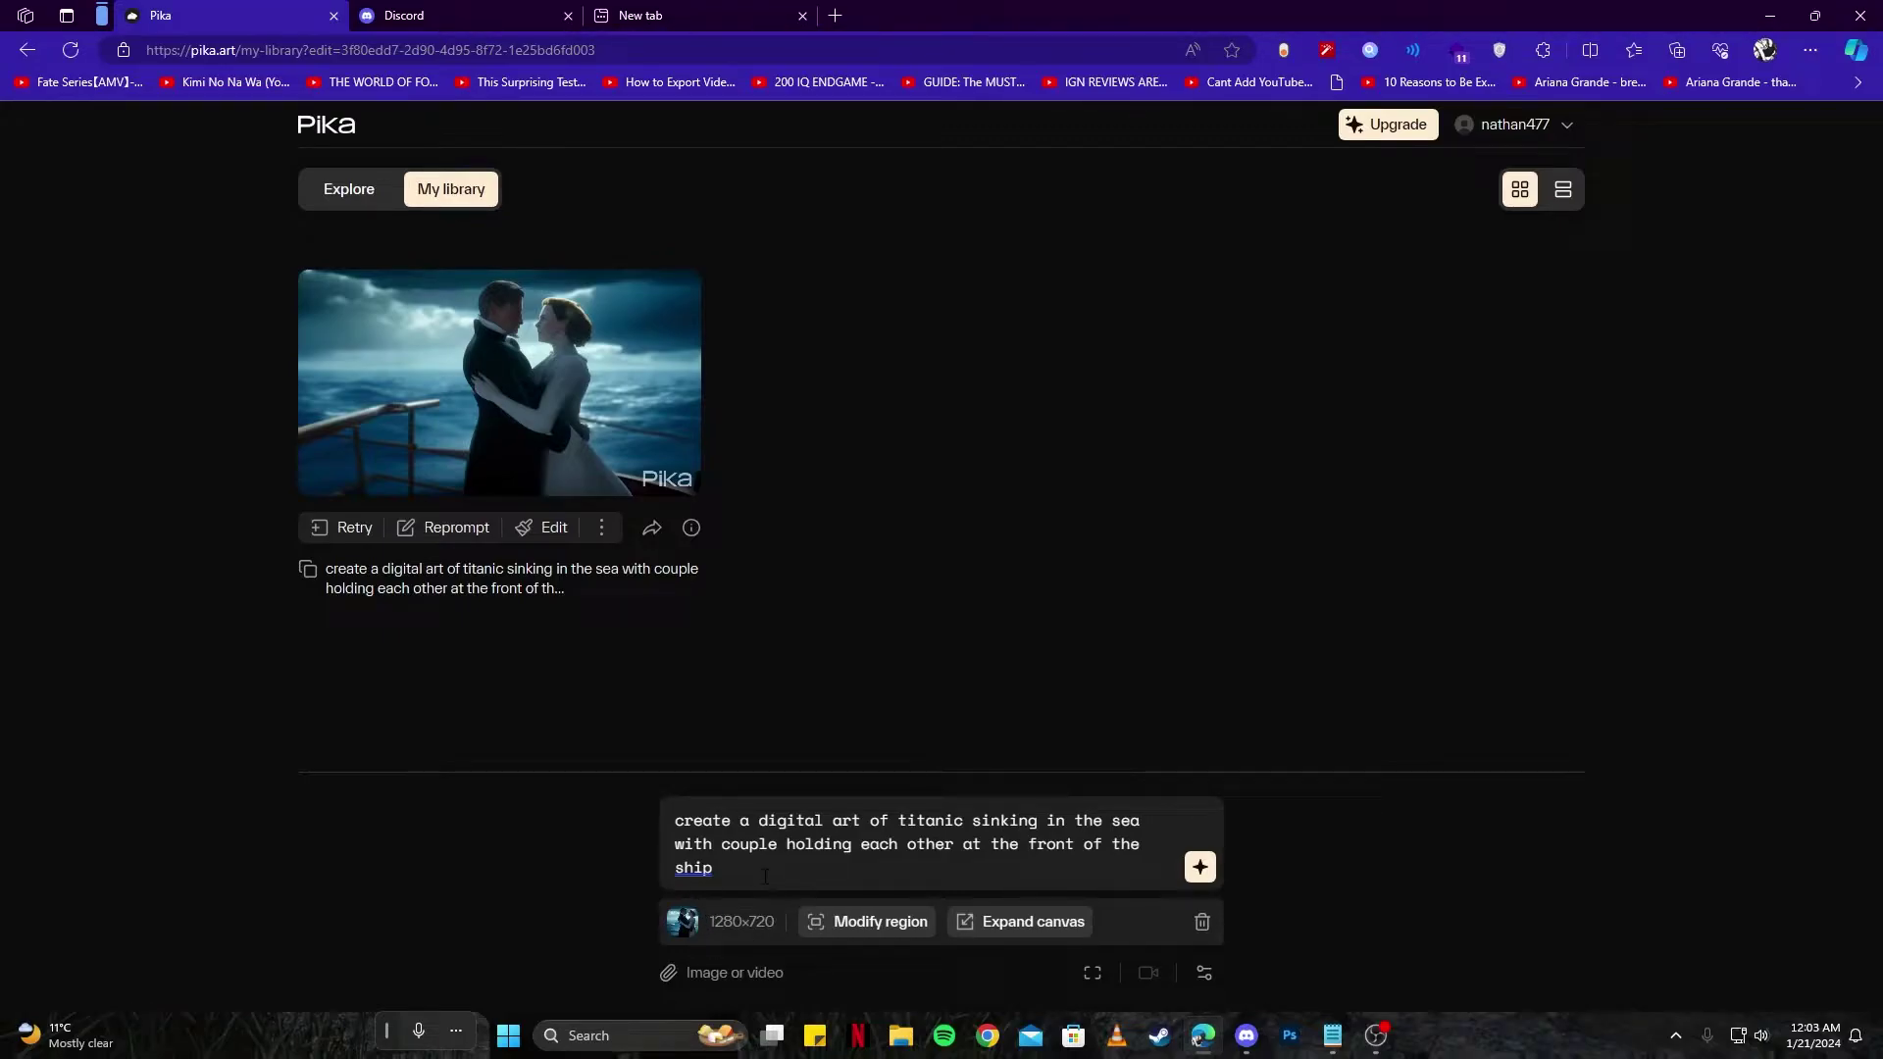
pyautogui.moveTo(490, 369)
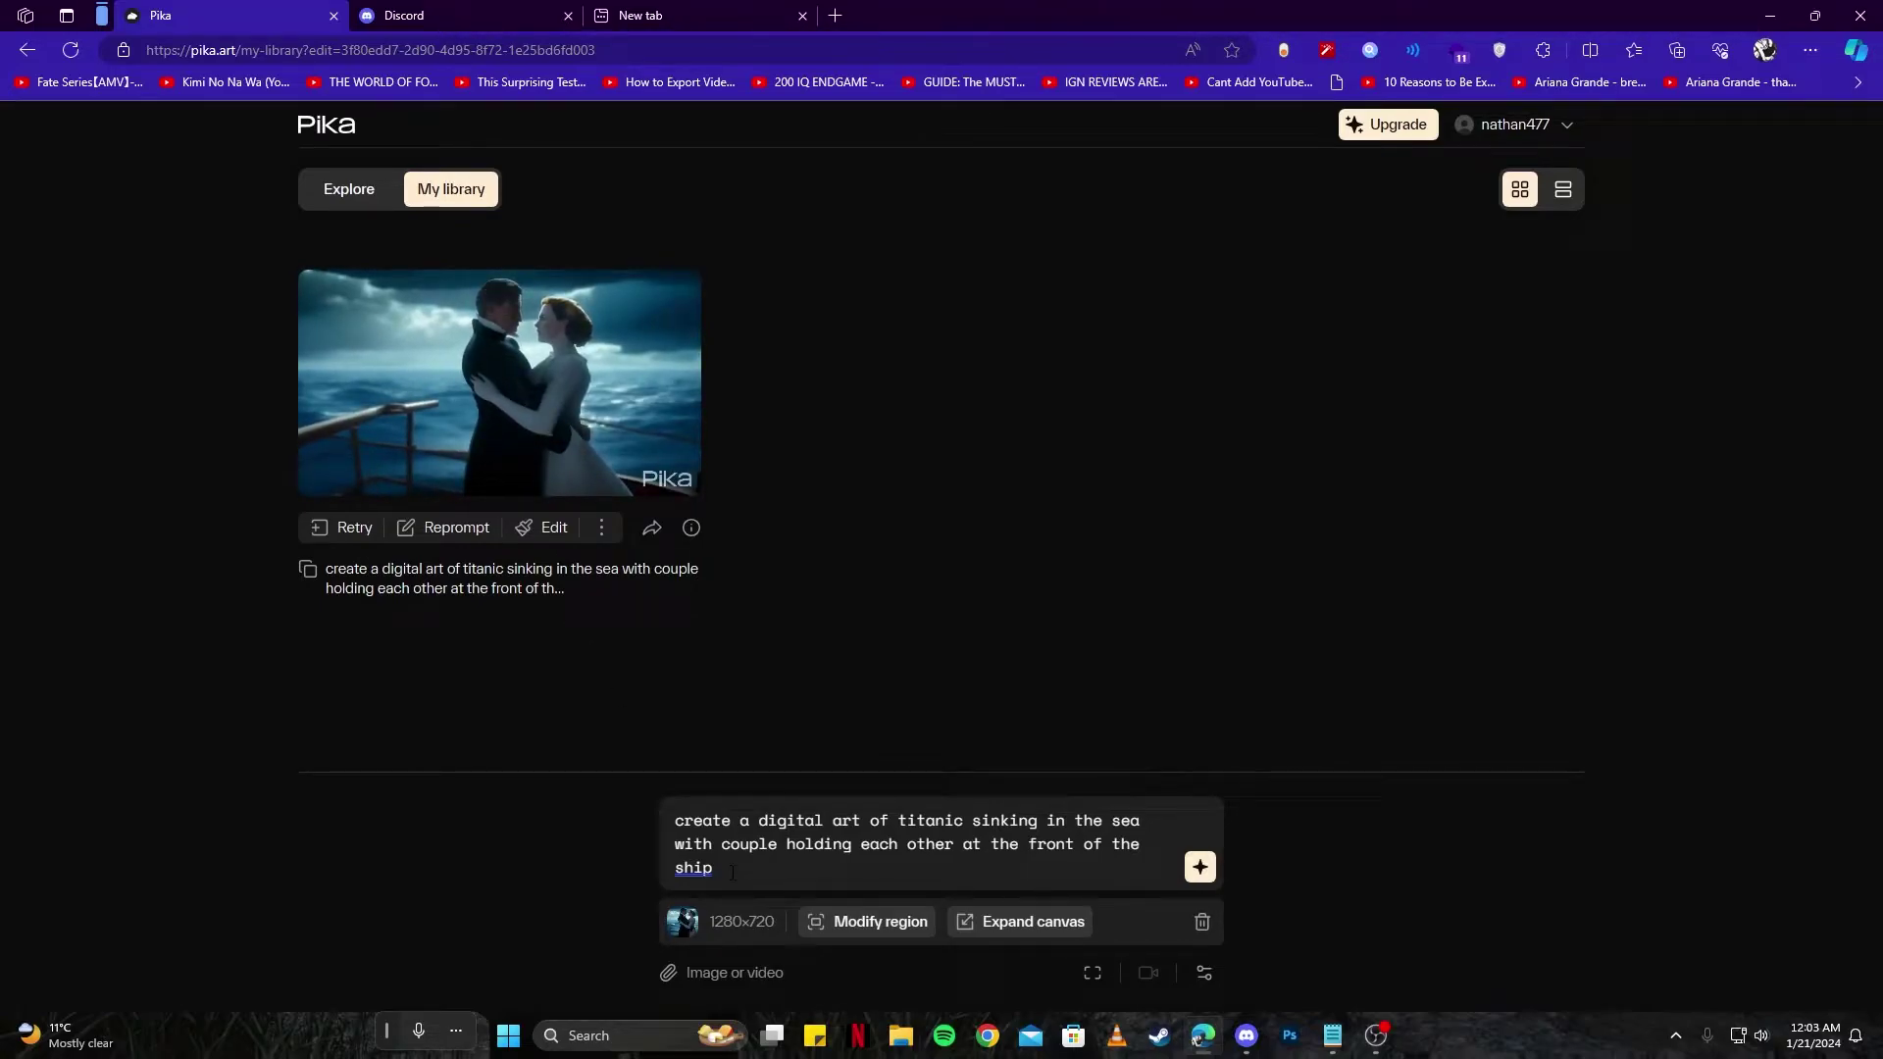
pyautogui.moveTo(731, 876); pyautogui.dragTo(652, 793)
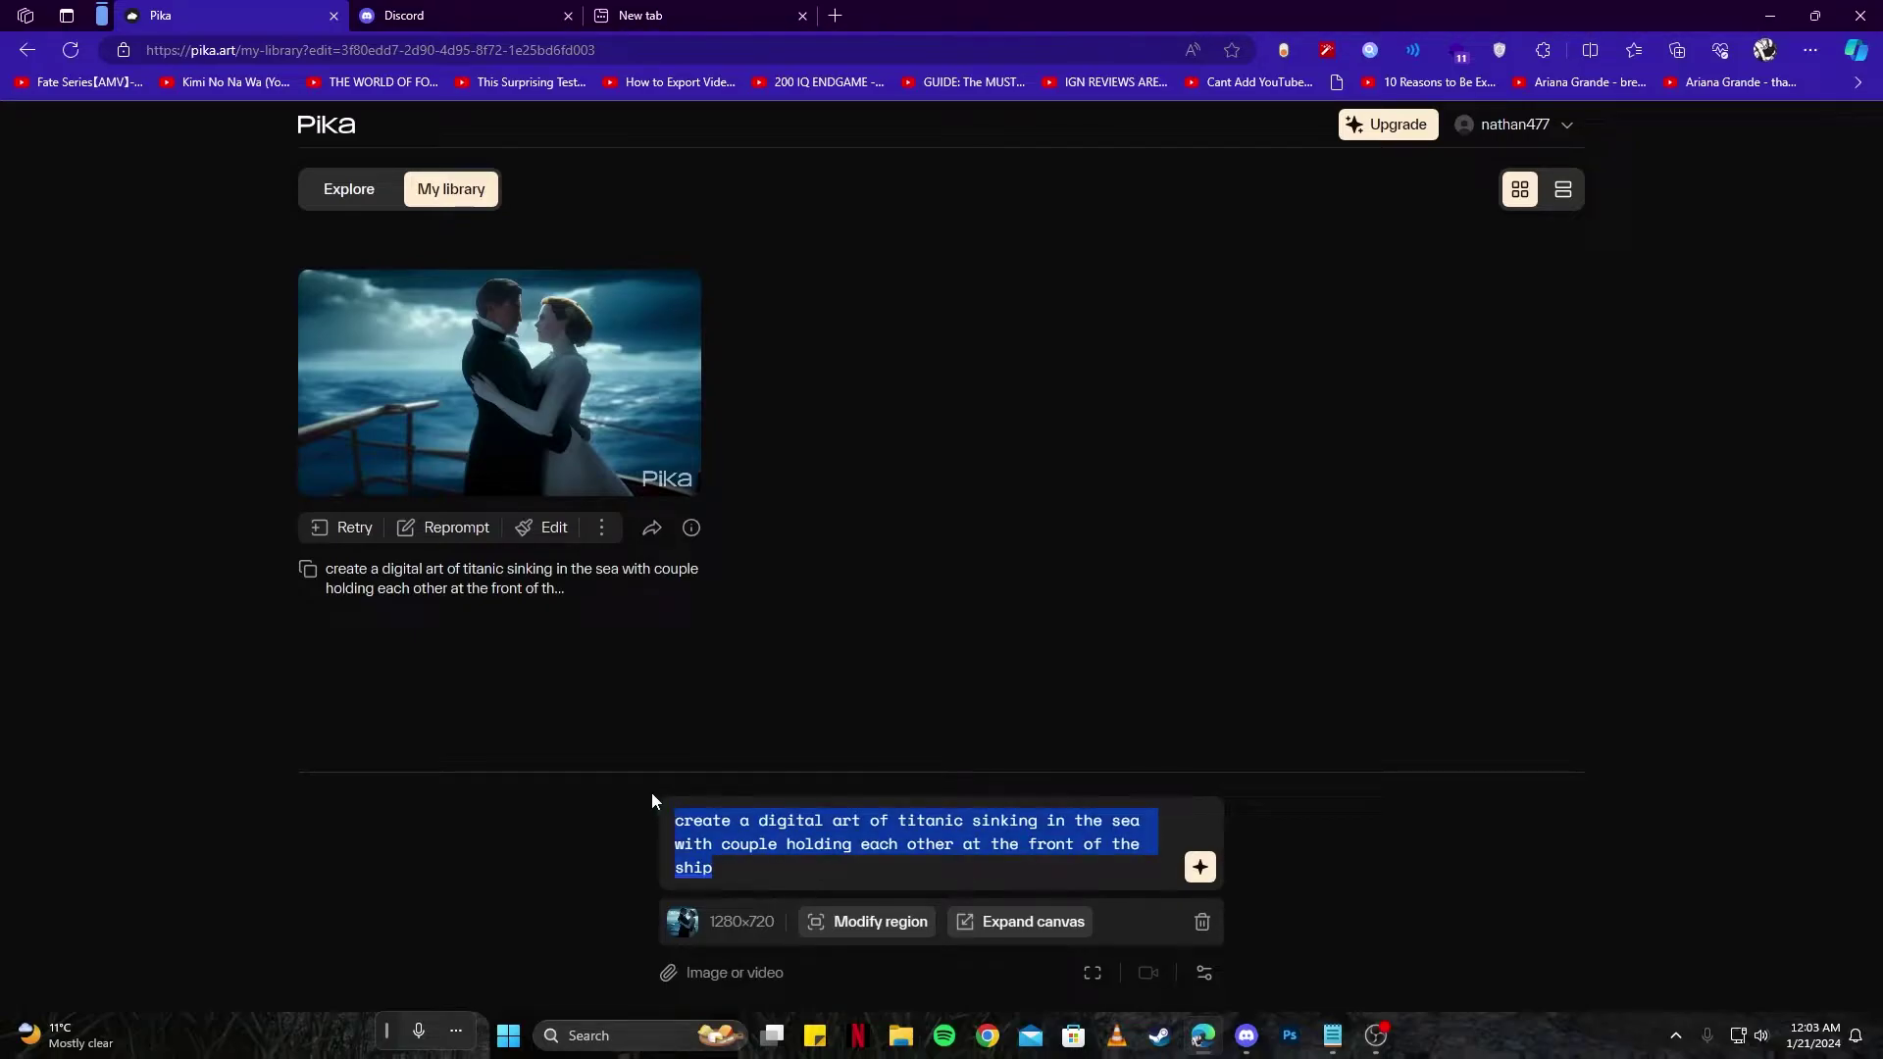
pyautogui.press('BackSpace')
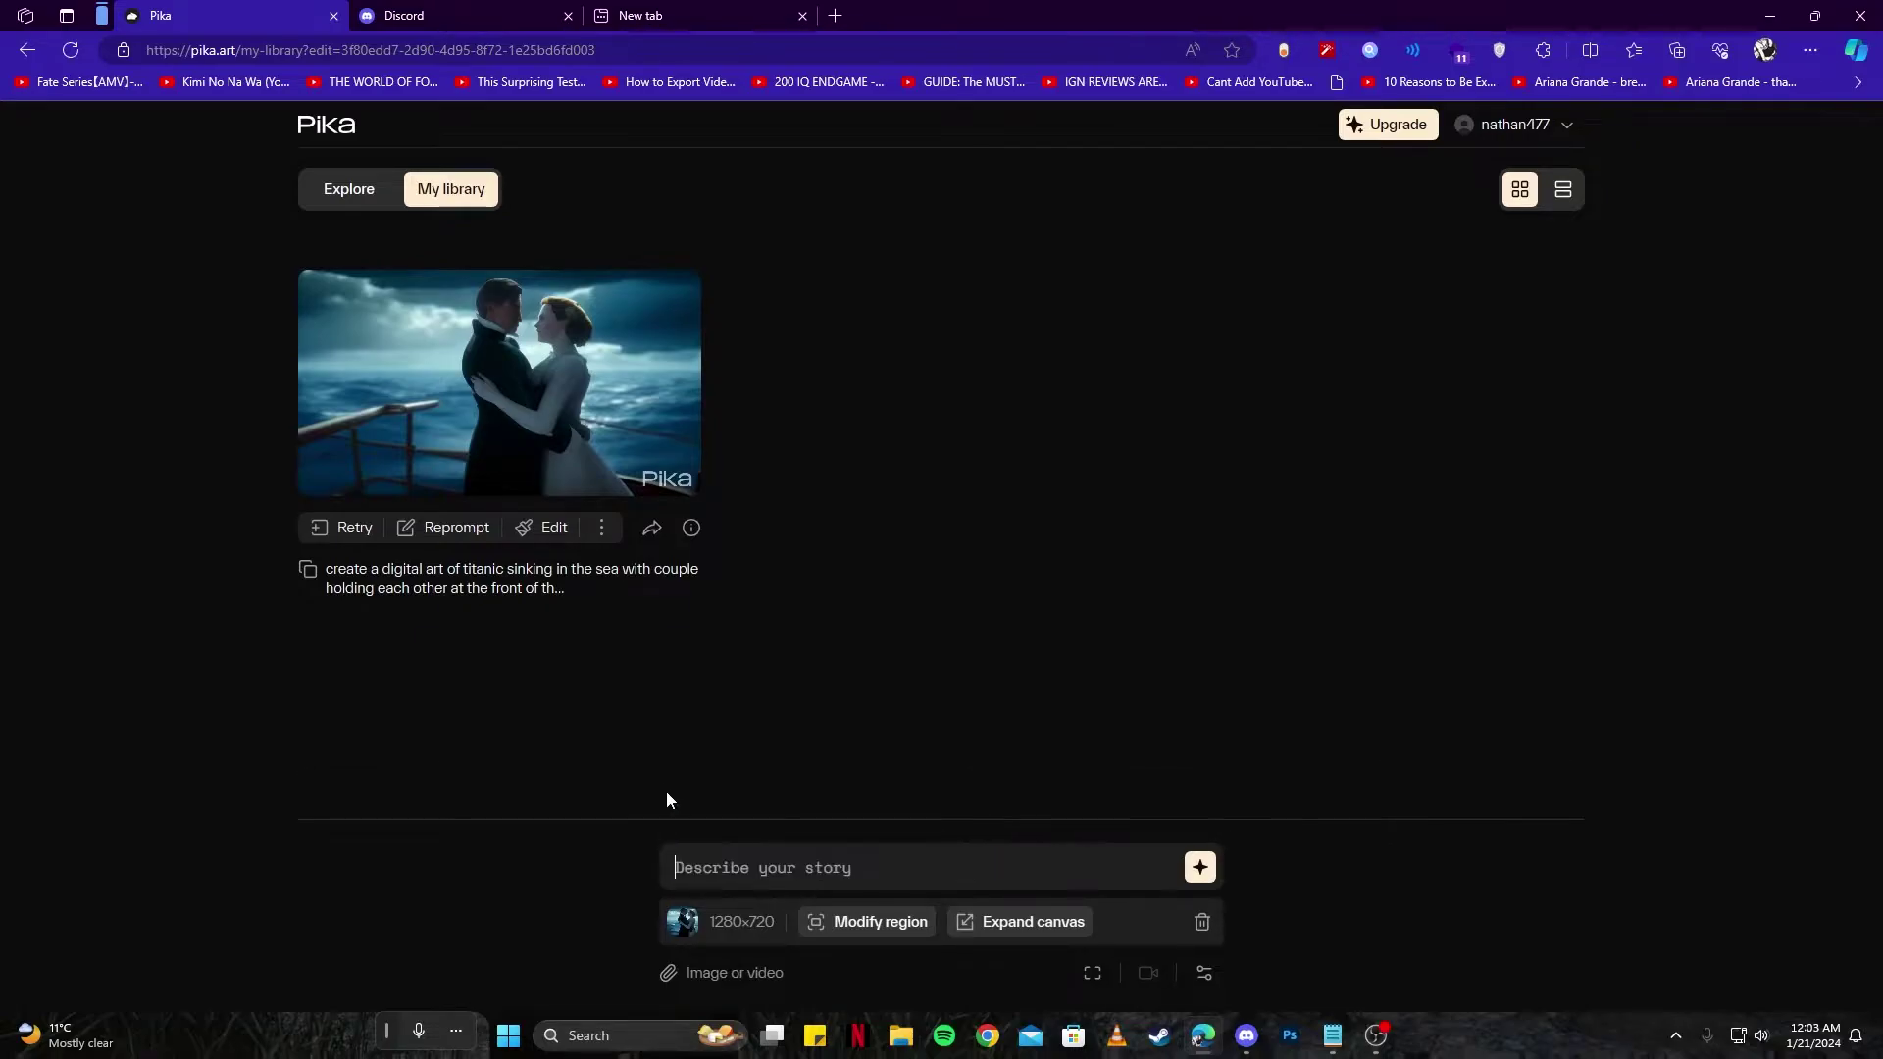
pyautogui.click(1203, 922)
pyautogui.click(688, 15)
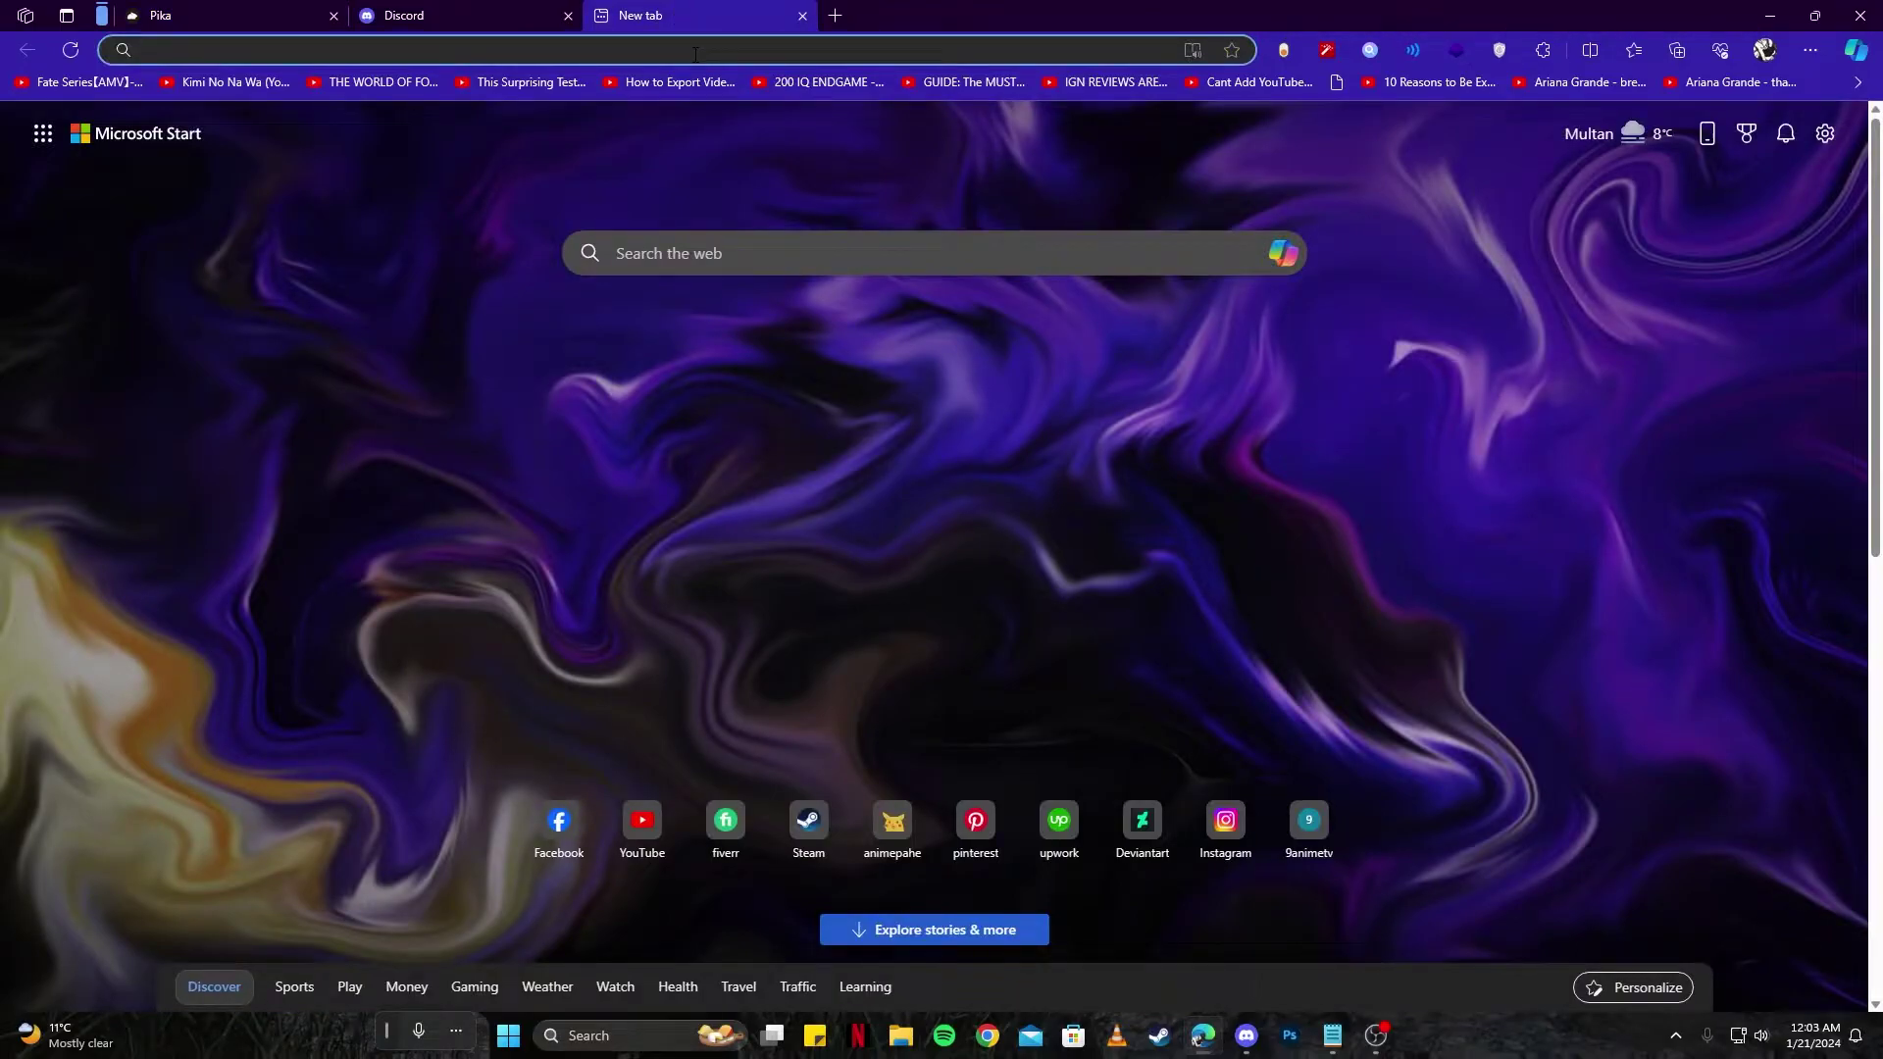
# Queue a generation from a 1280×745 Titanic reference image plus the copied Titanic prompt
pyautogui.hotkey('ctrl', '1')
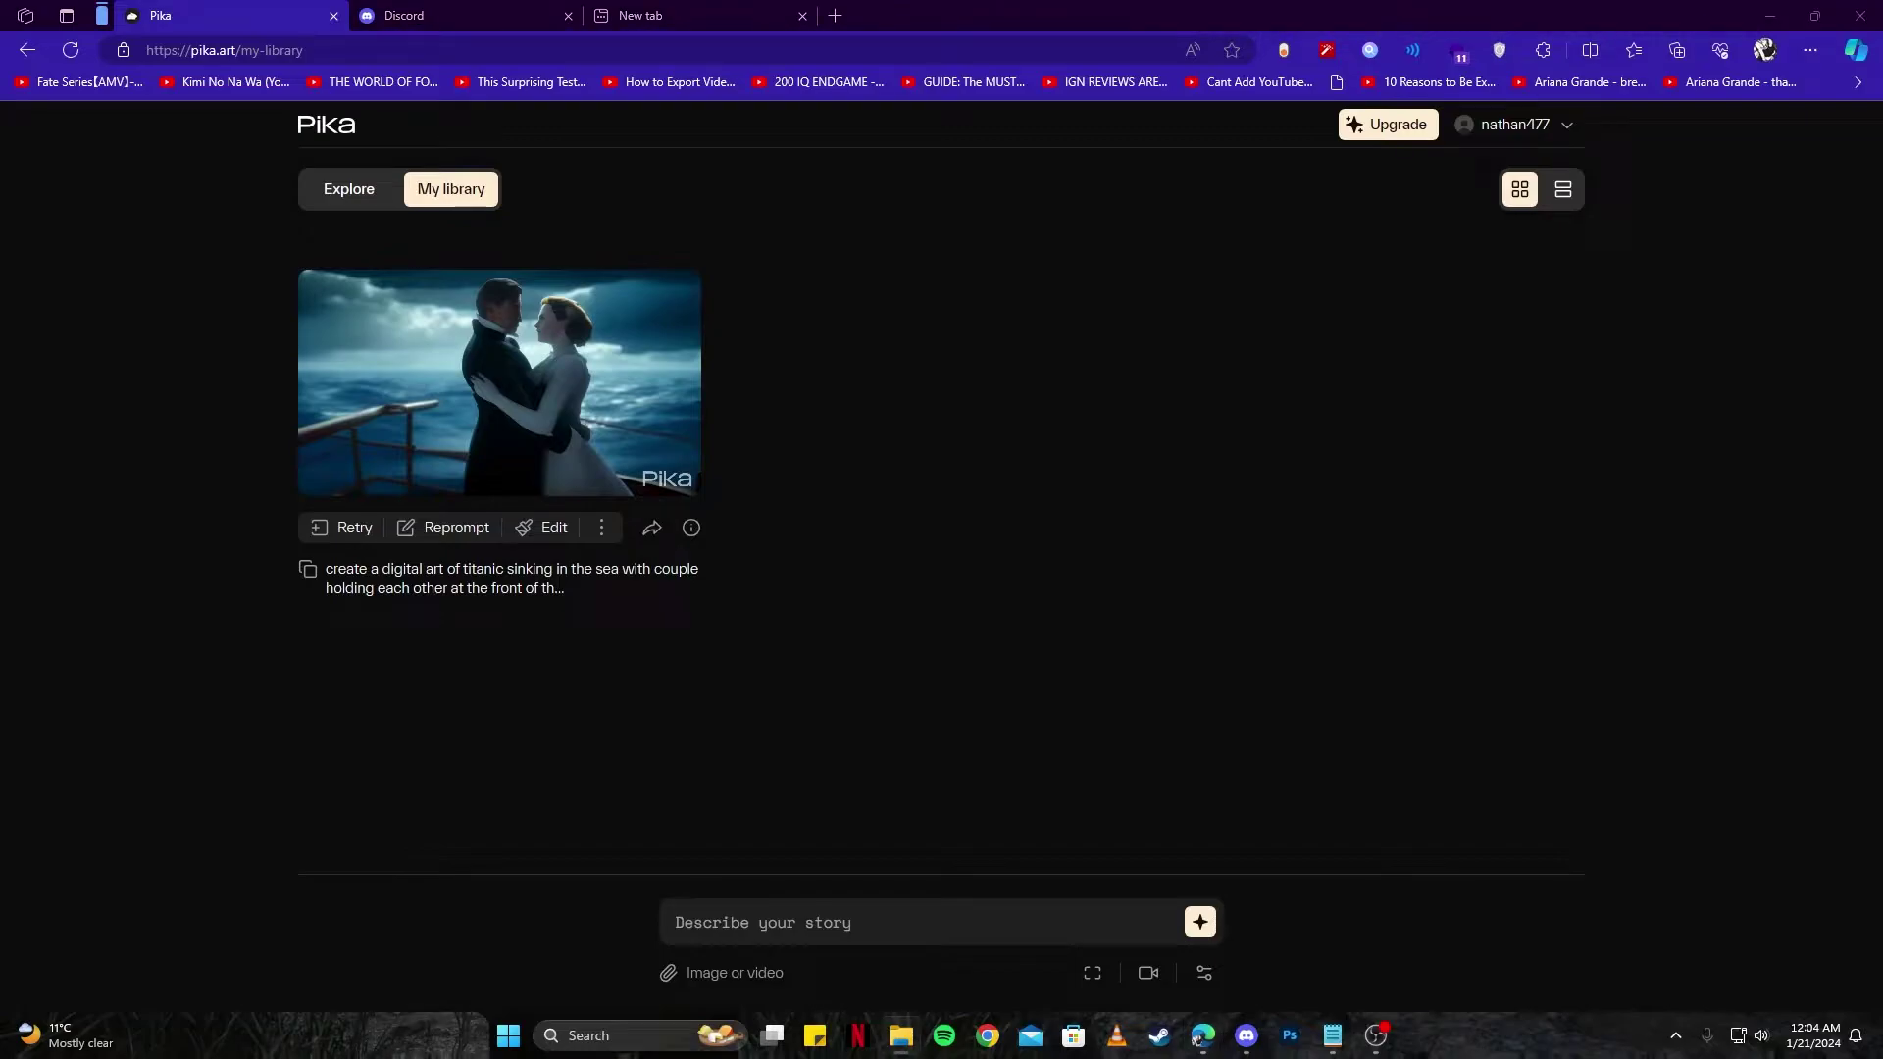
pyautogui.moveTo(1198, 1037); pyautogui.dragTo(941, 932)
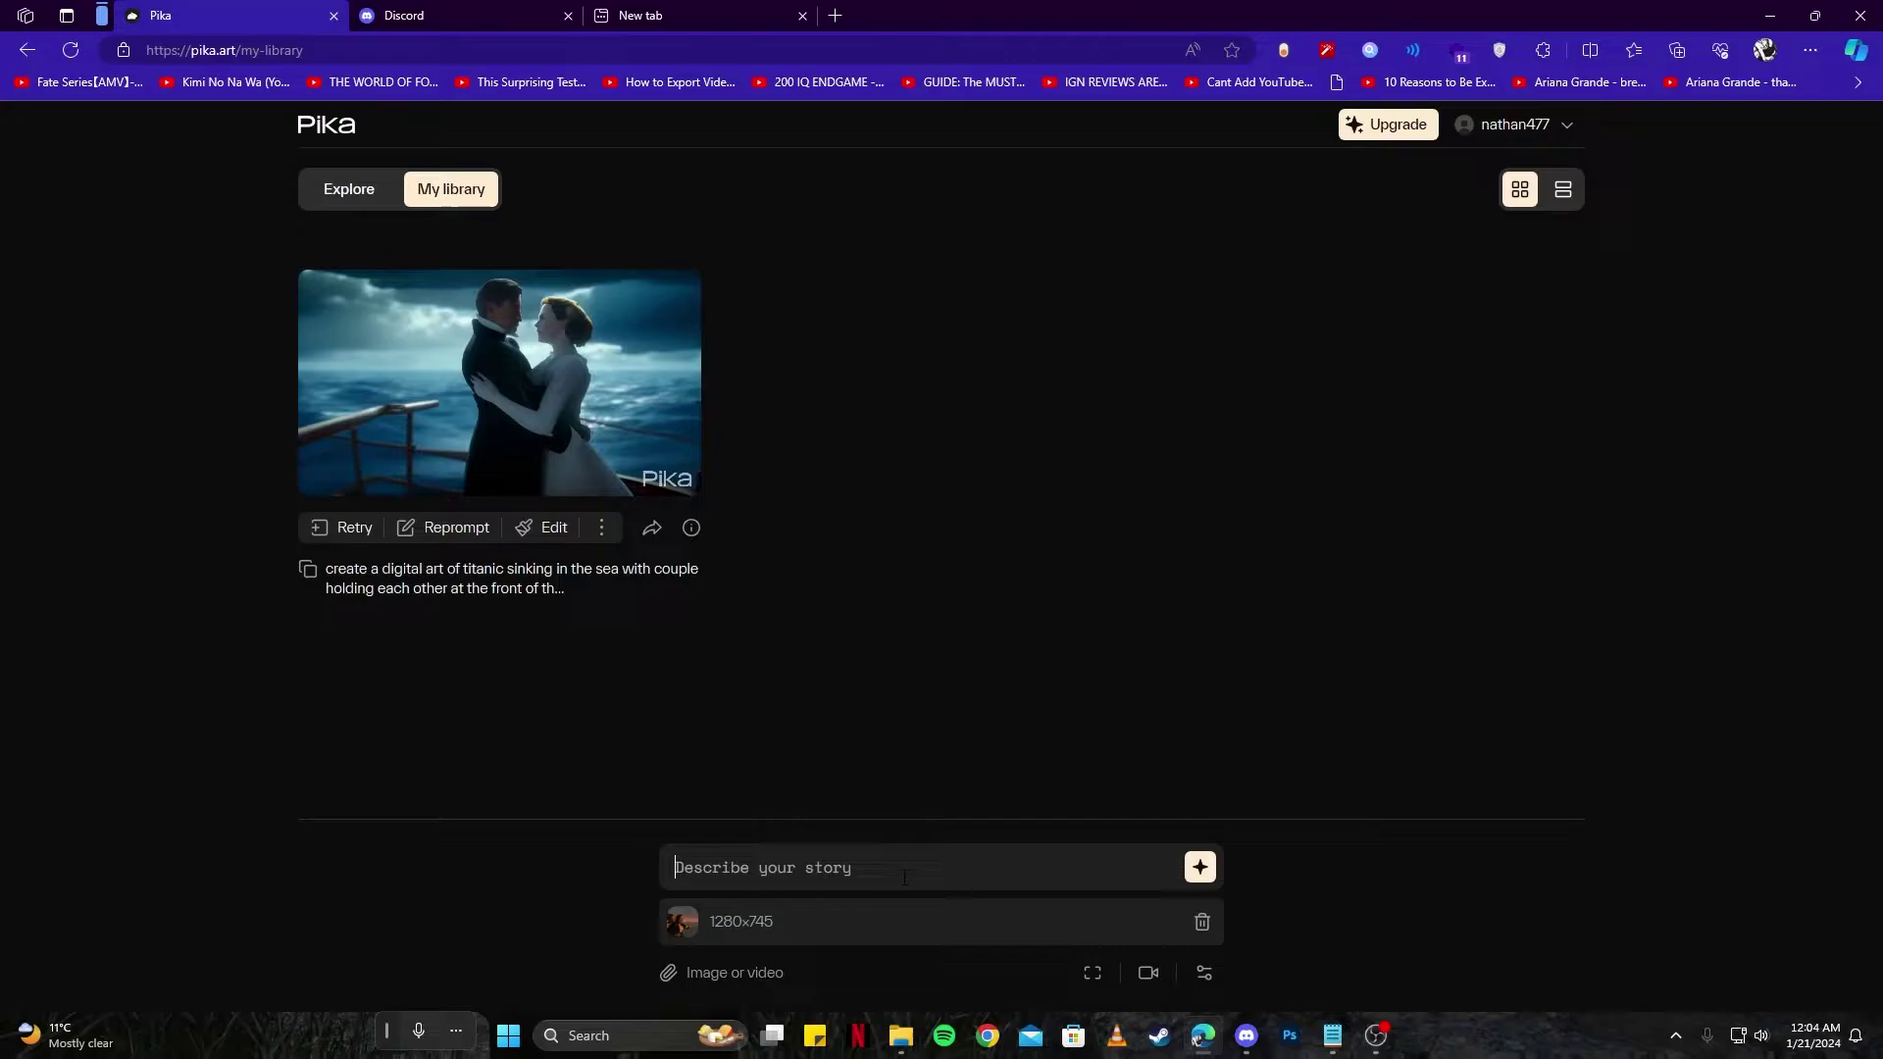
pyautogui.click(308, 572)
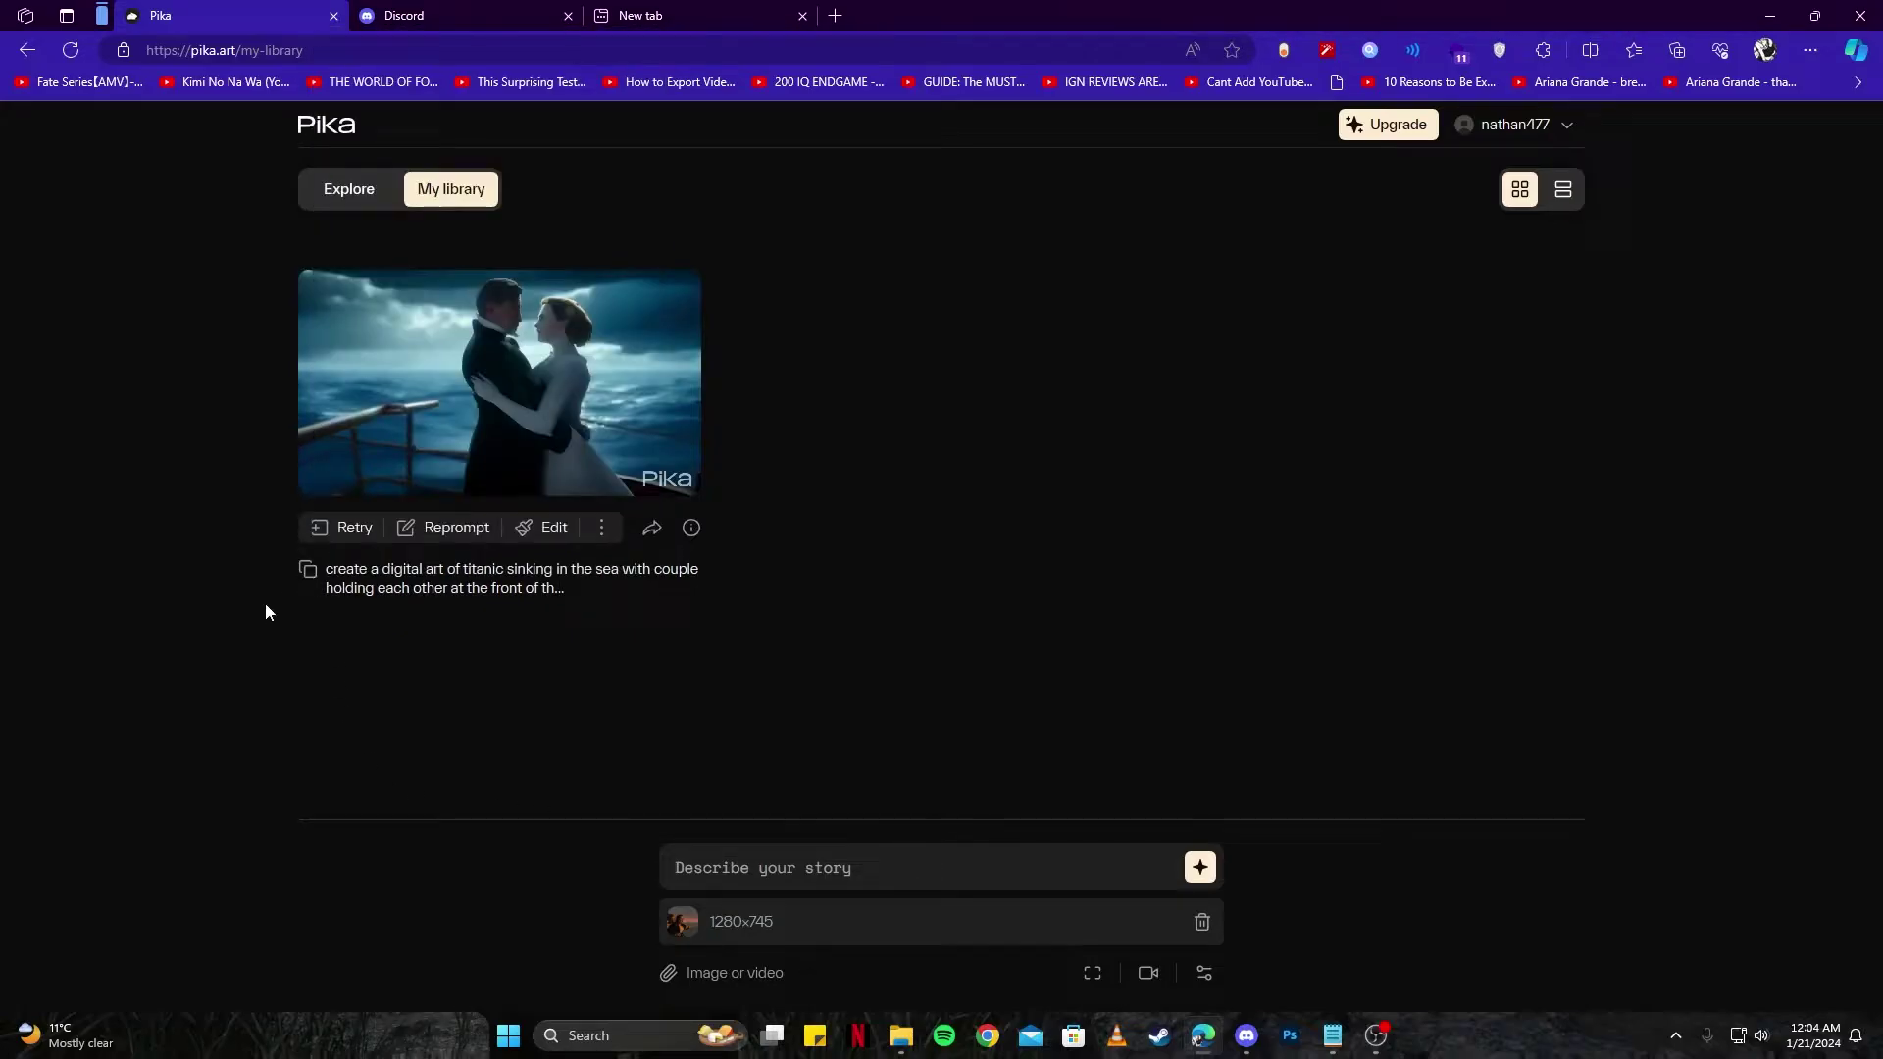
pyautogui.click(815, 866)
pyautogui.hotkey('ctrl', 'v')
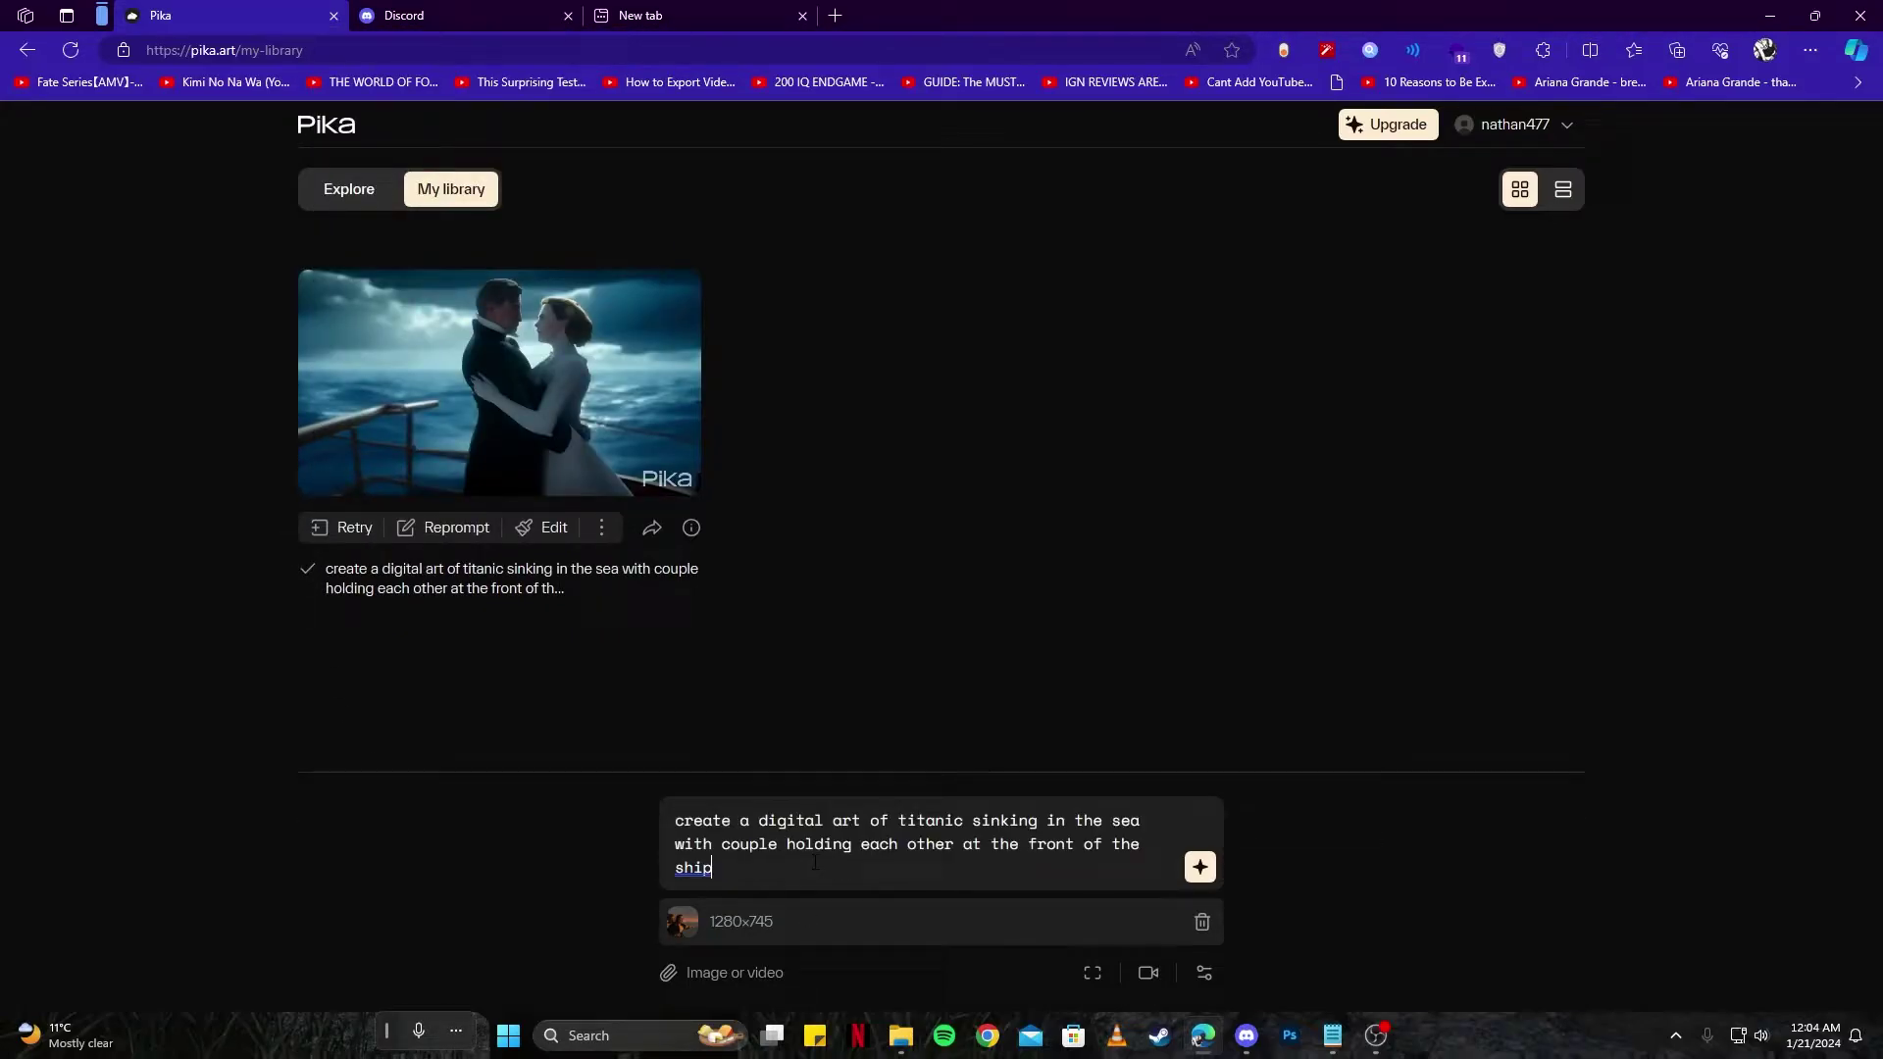
pyautogui.press('Return')
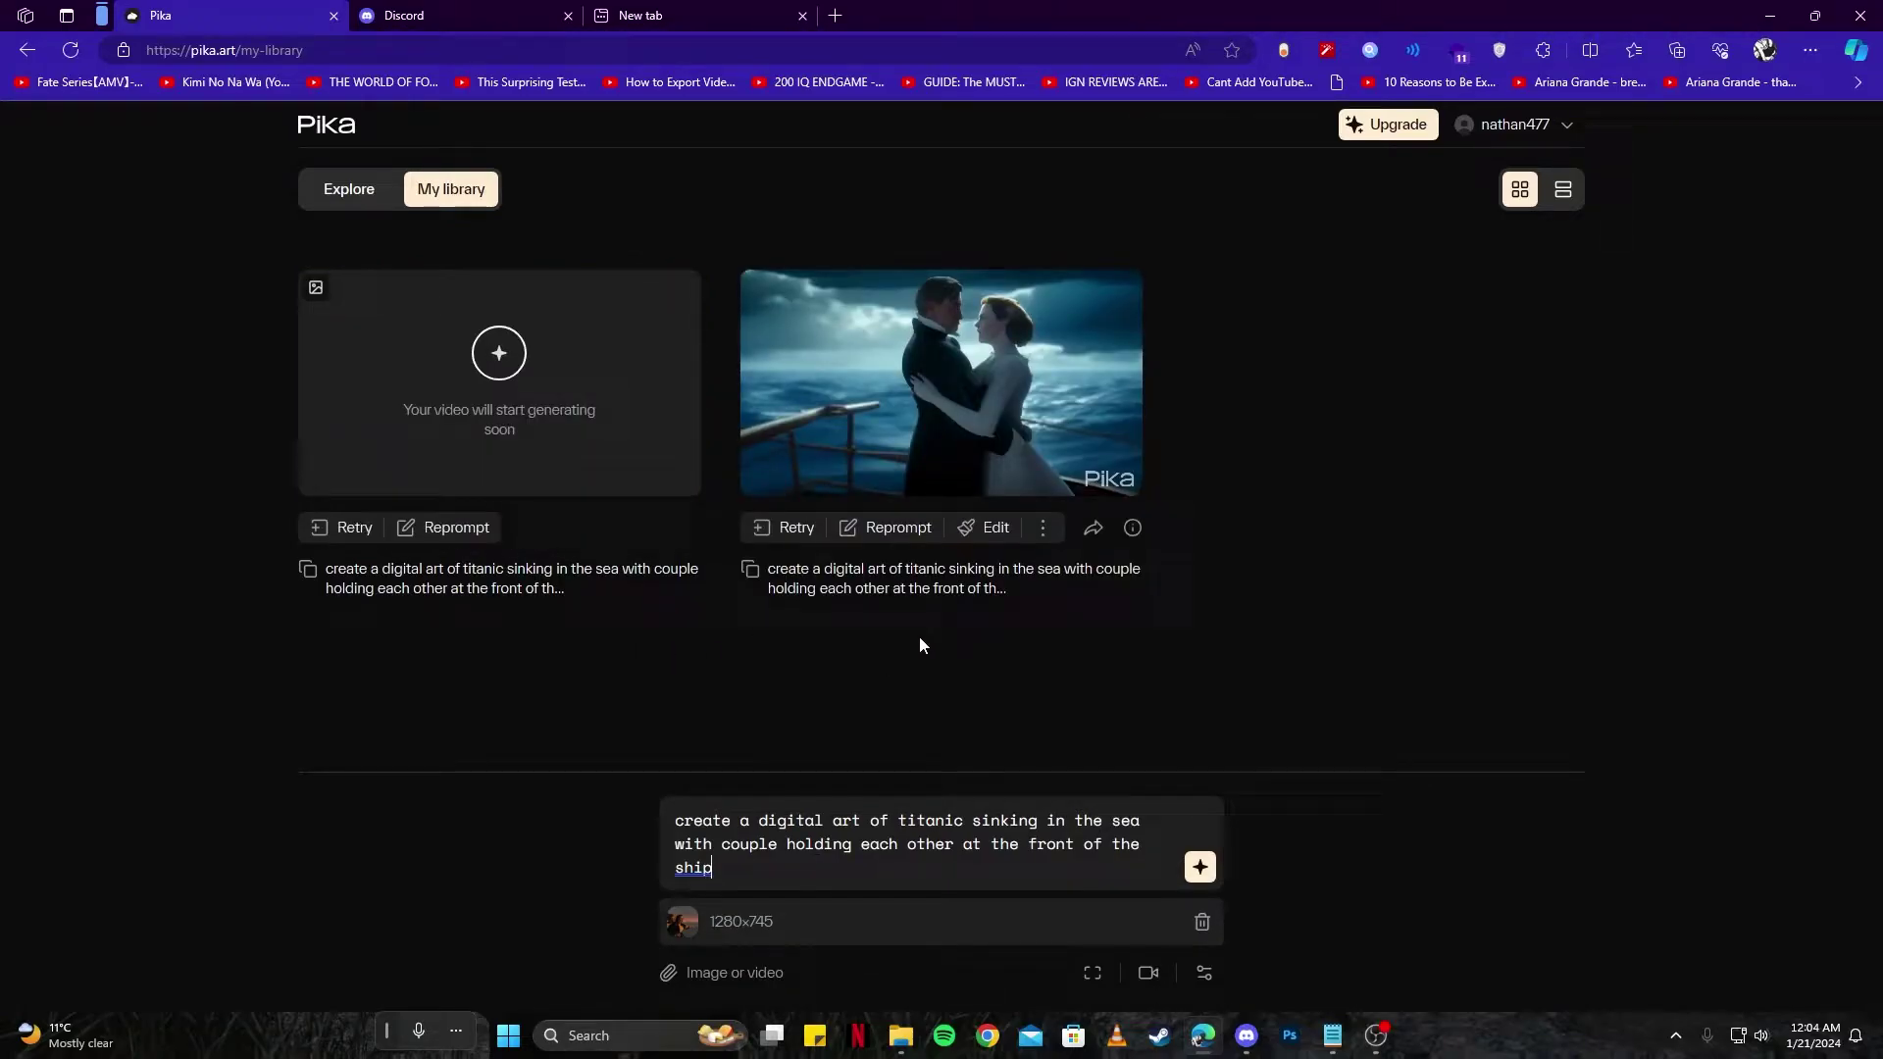
# Wait for the image-based sunset Titanic bow clip to finish rendering in My library
pyautogui.moveTo(932, 471)
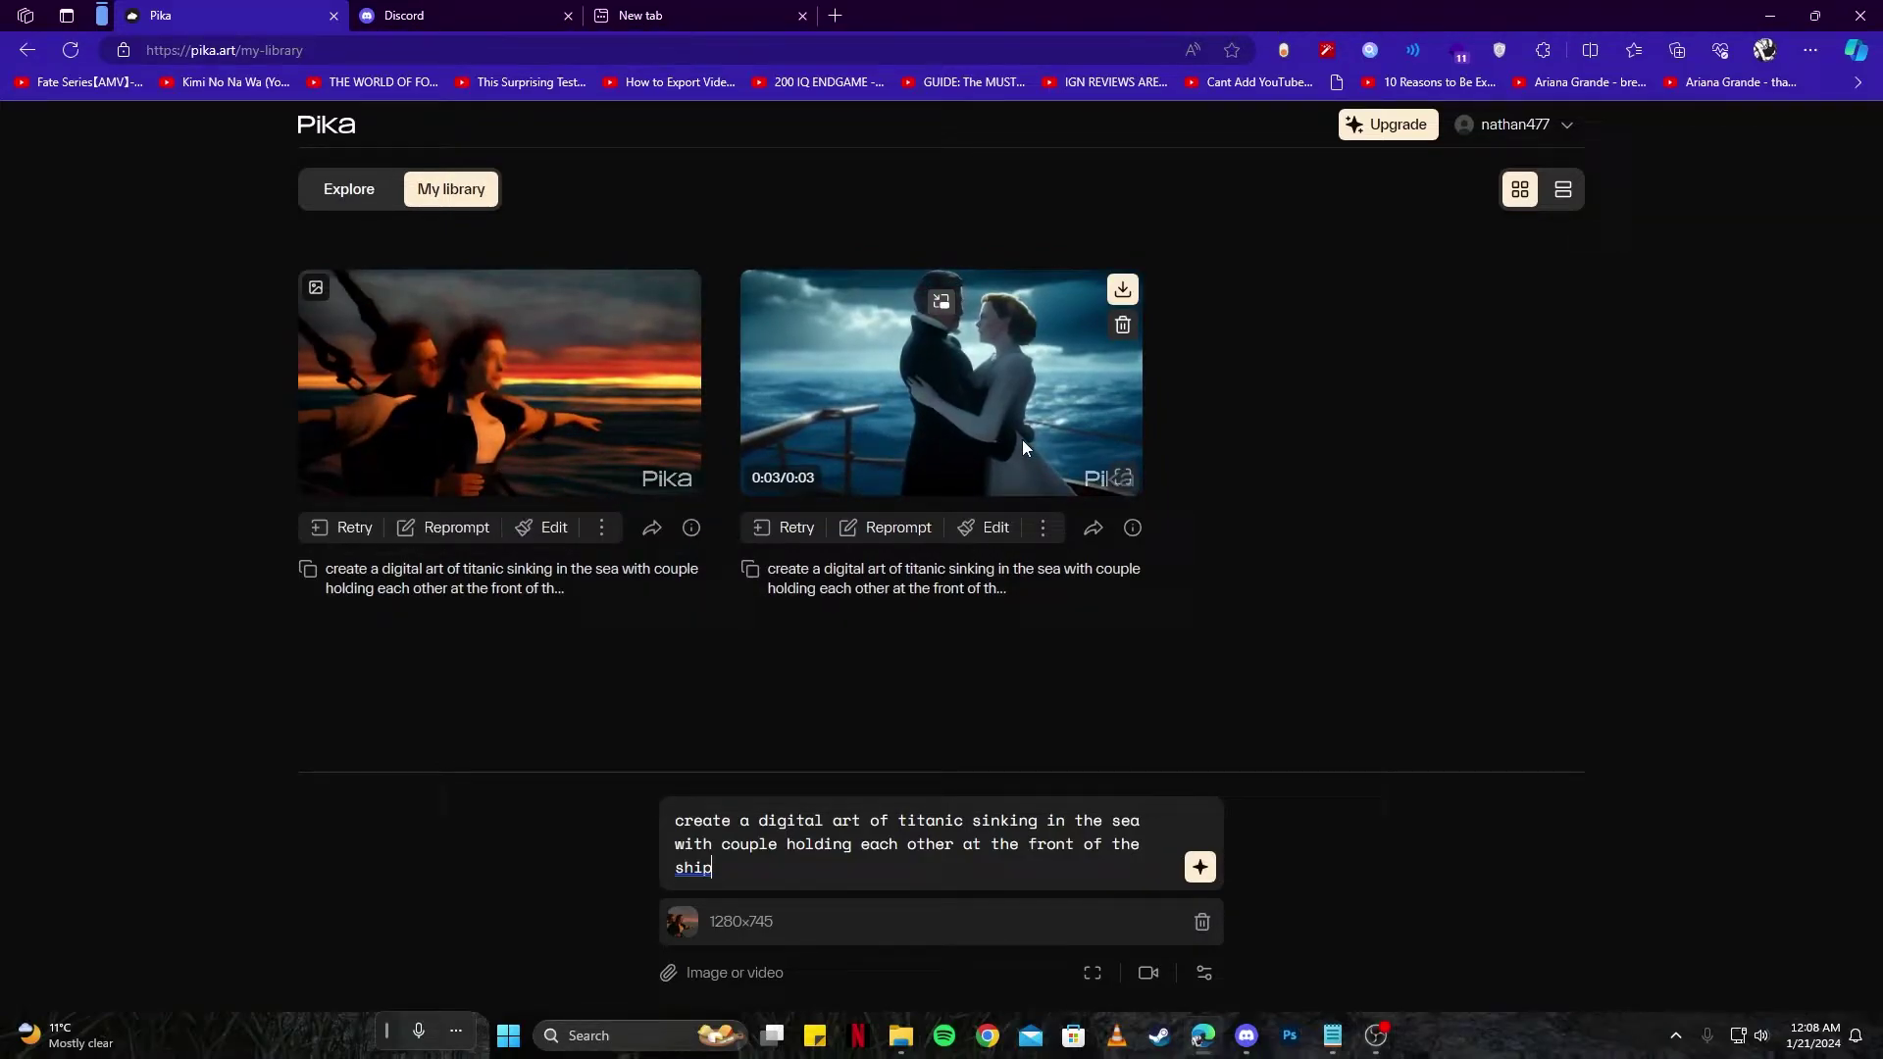
# In #generate-1, send /animate with titanic.webp attached to get an animated Titanic clip
pyautogui.click(1246, 1036)
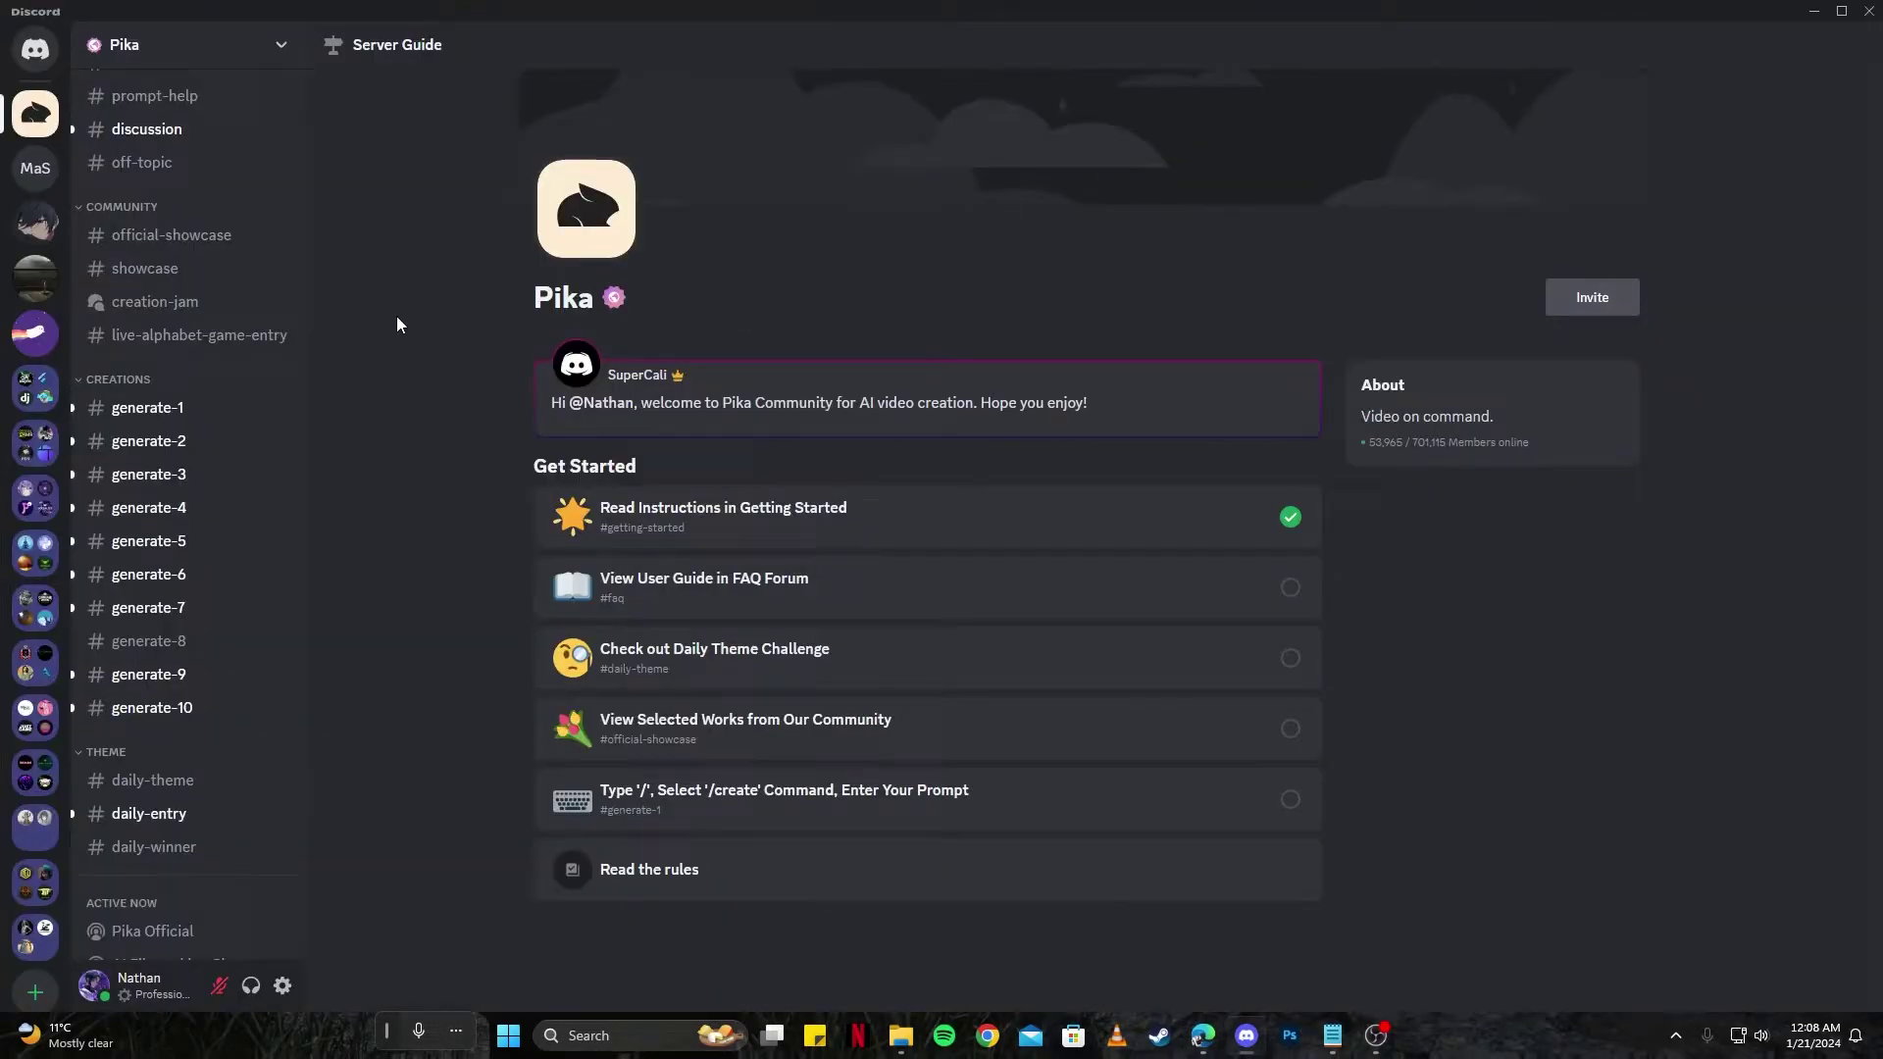
pyautogui.click(154, 413)
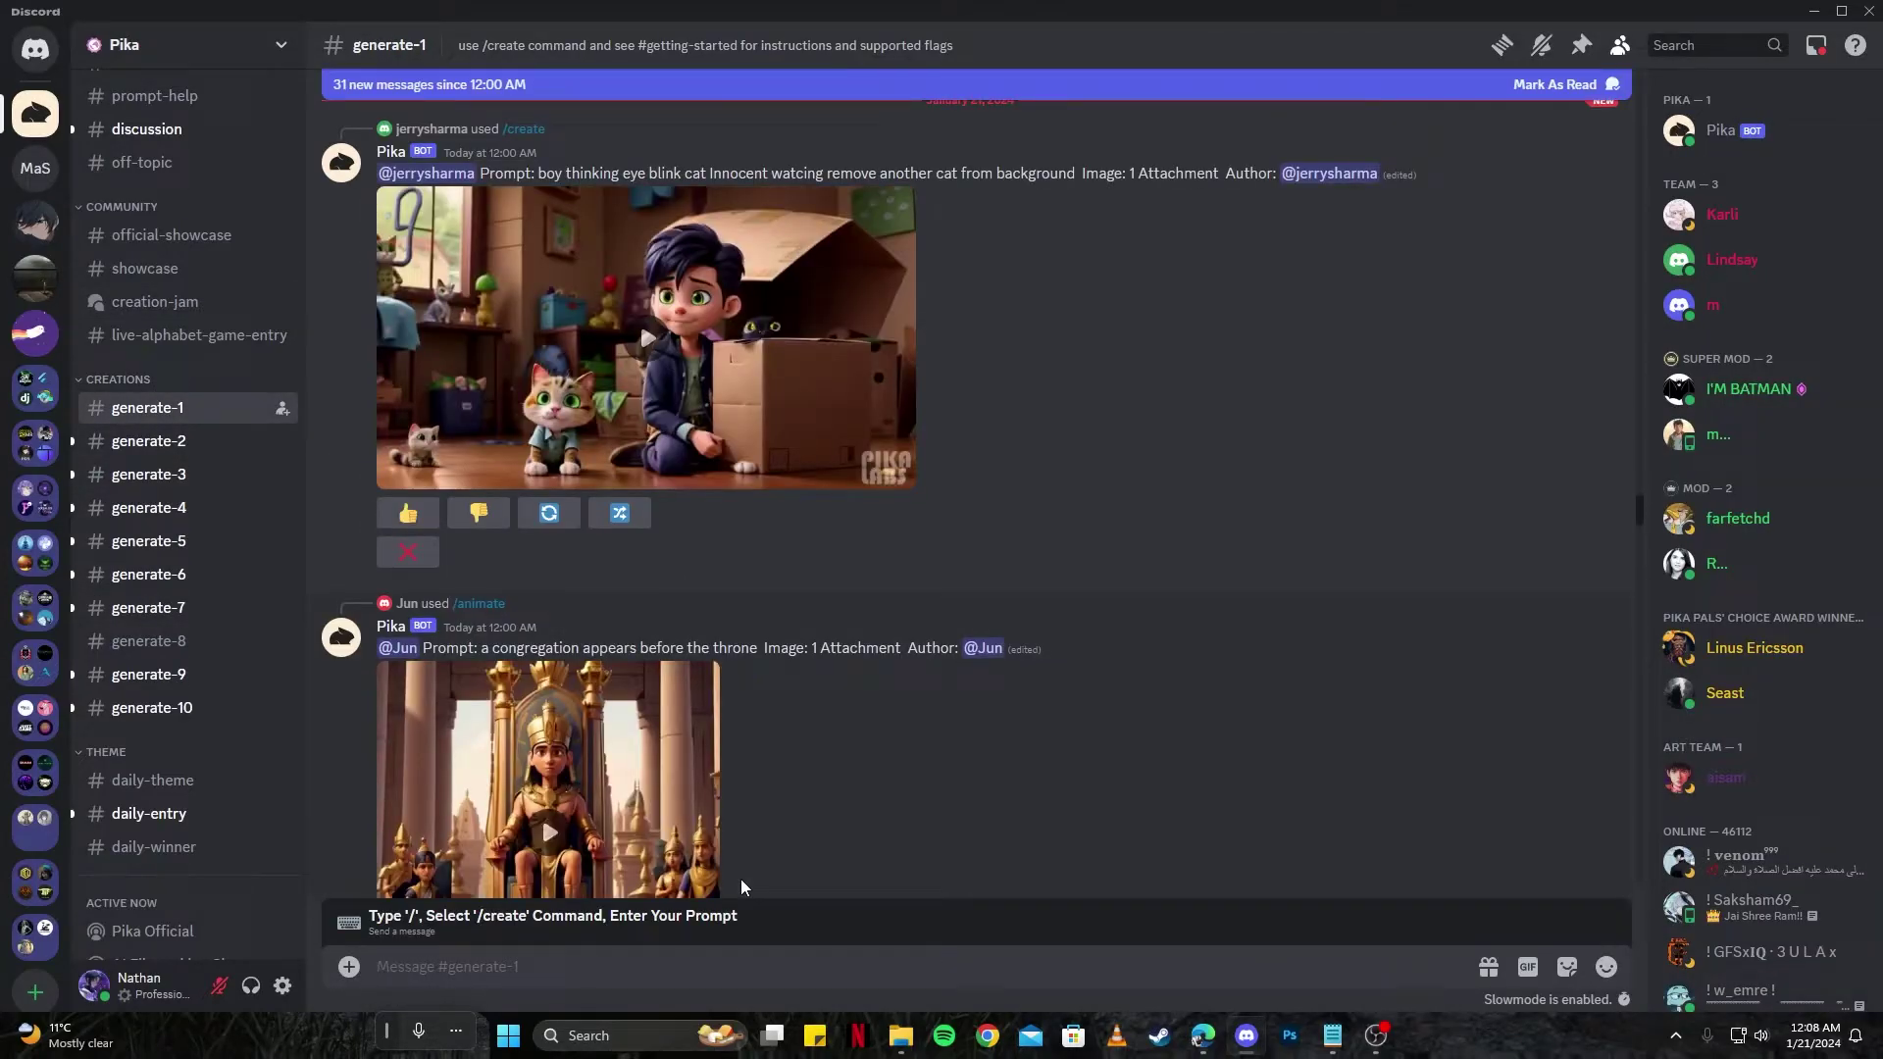
pyautogui.write('/')
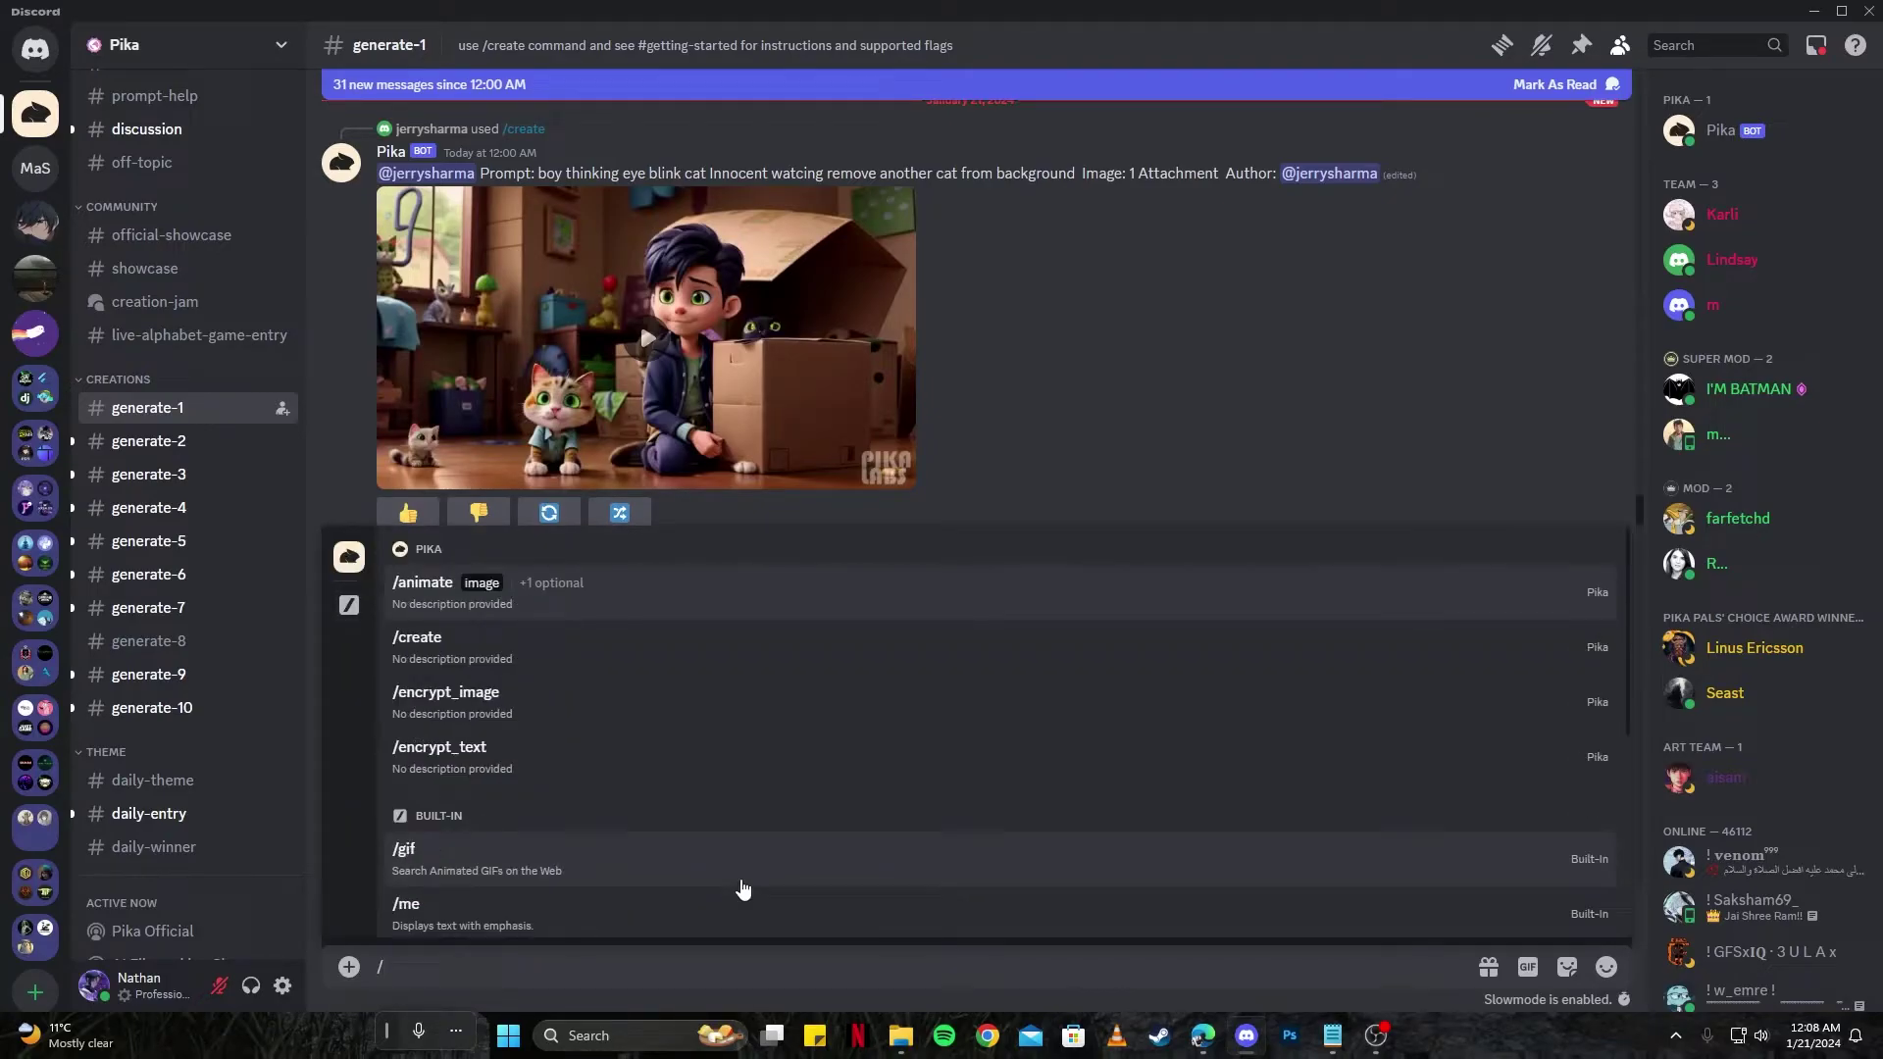
pyautogui.click(520, 600)
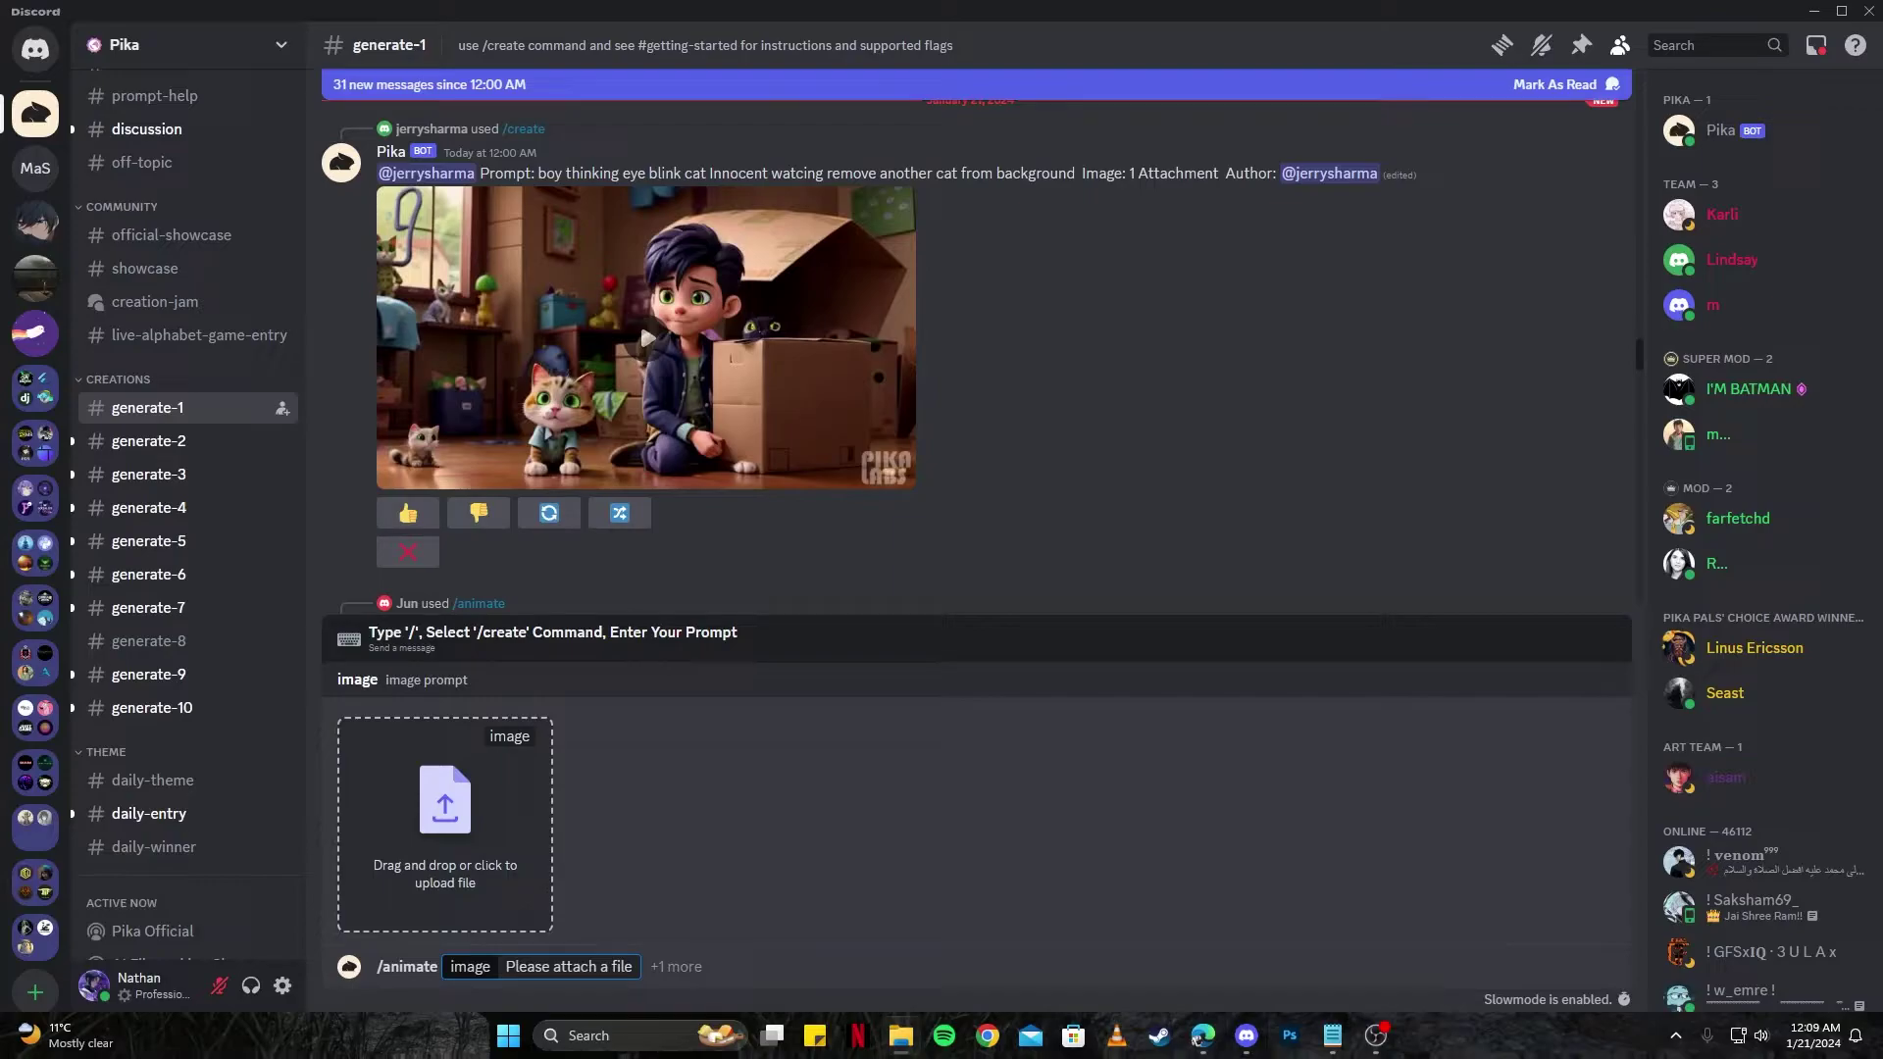
pyautogui.moveTo(1194, 675); pyautogui.dragTo(510, 844)
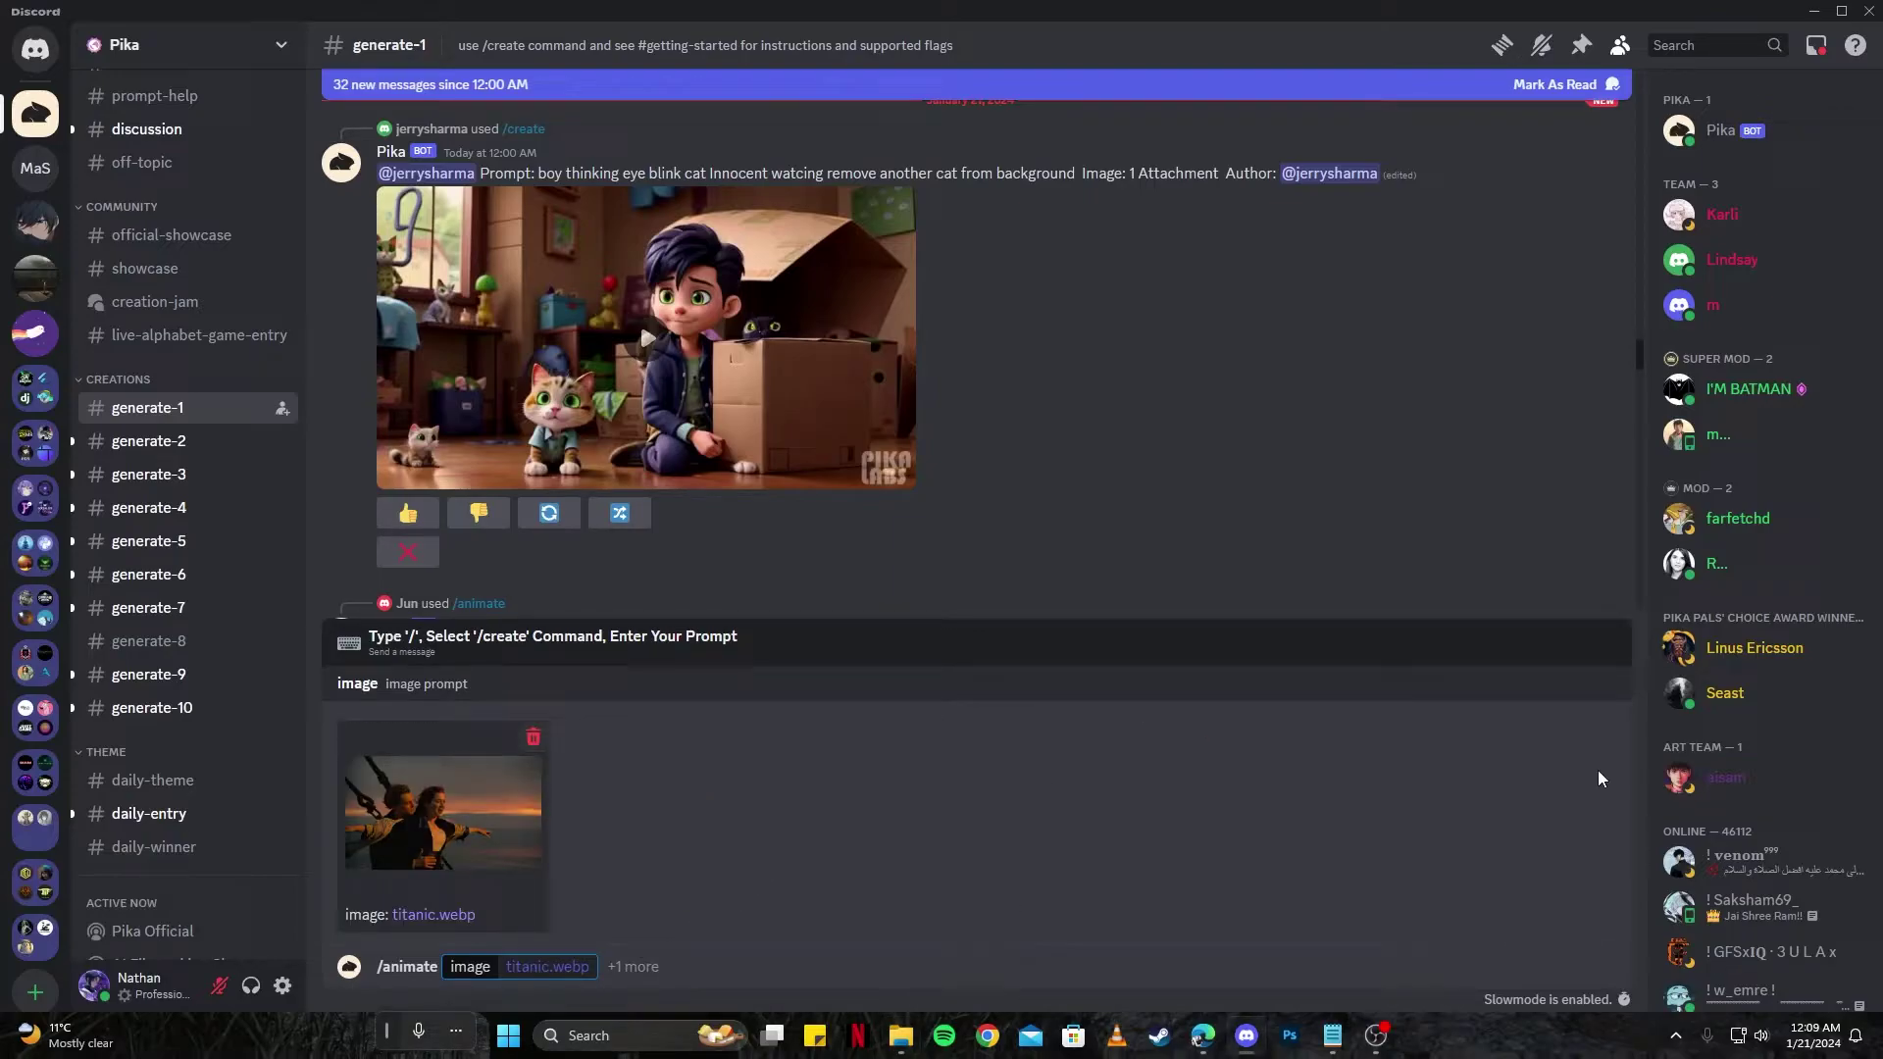
pyautogui.click(1202, 1036)
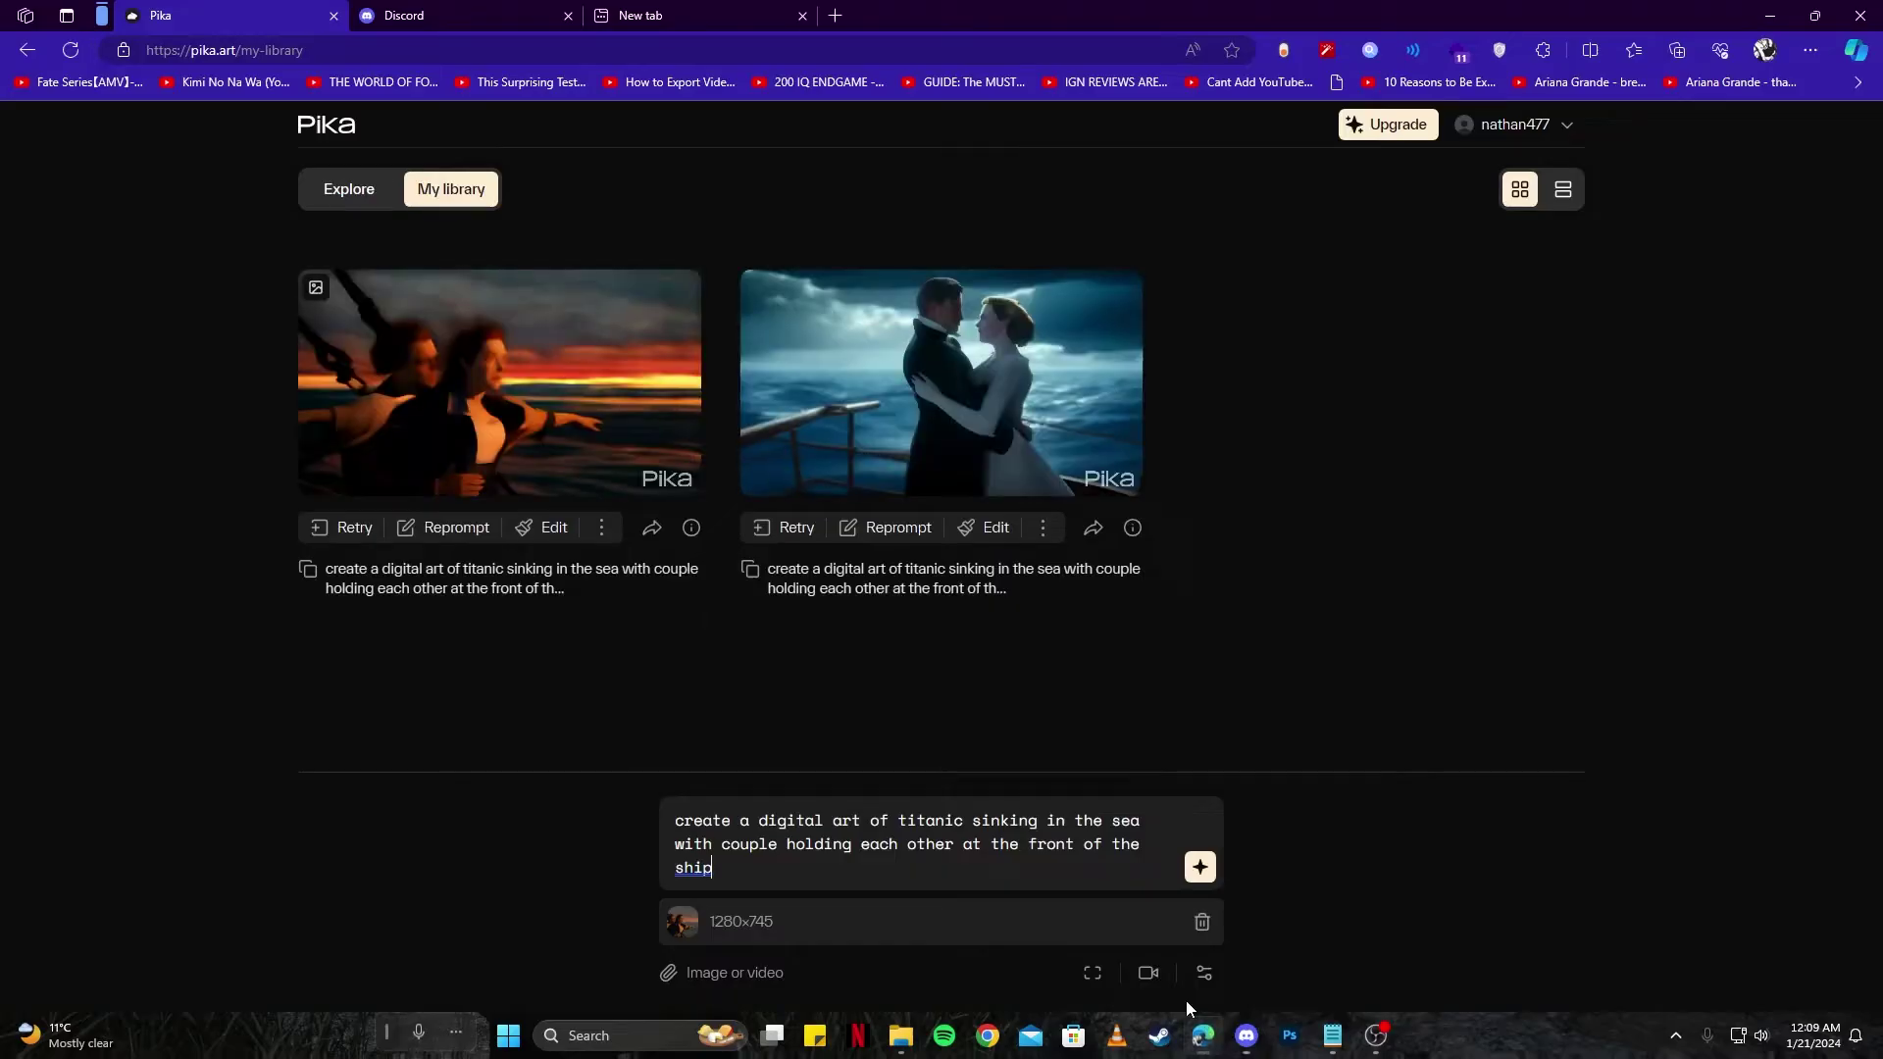
pyautogui.click(1203, 1036)
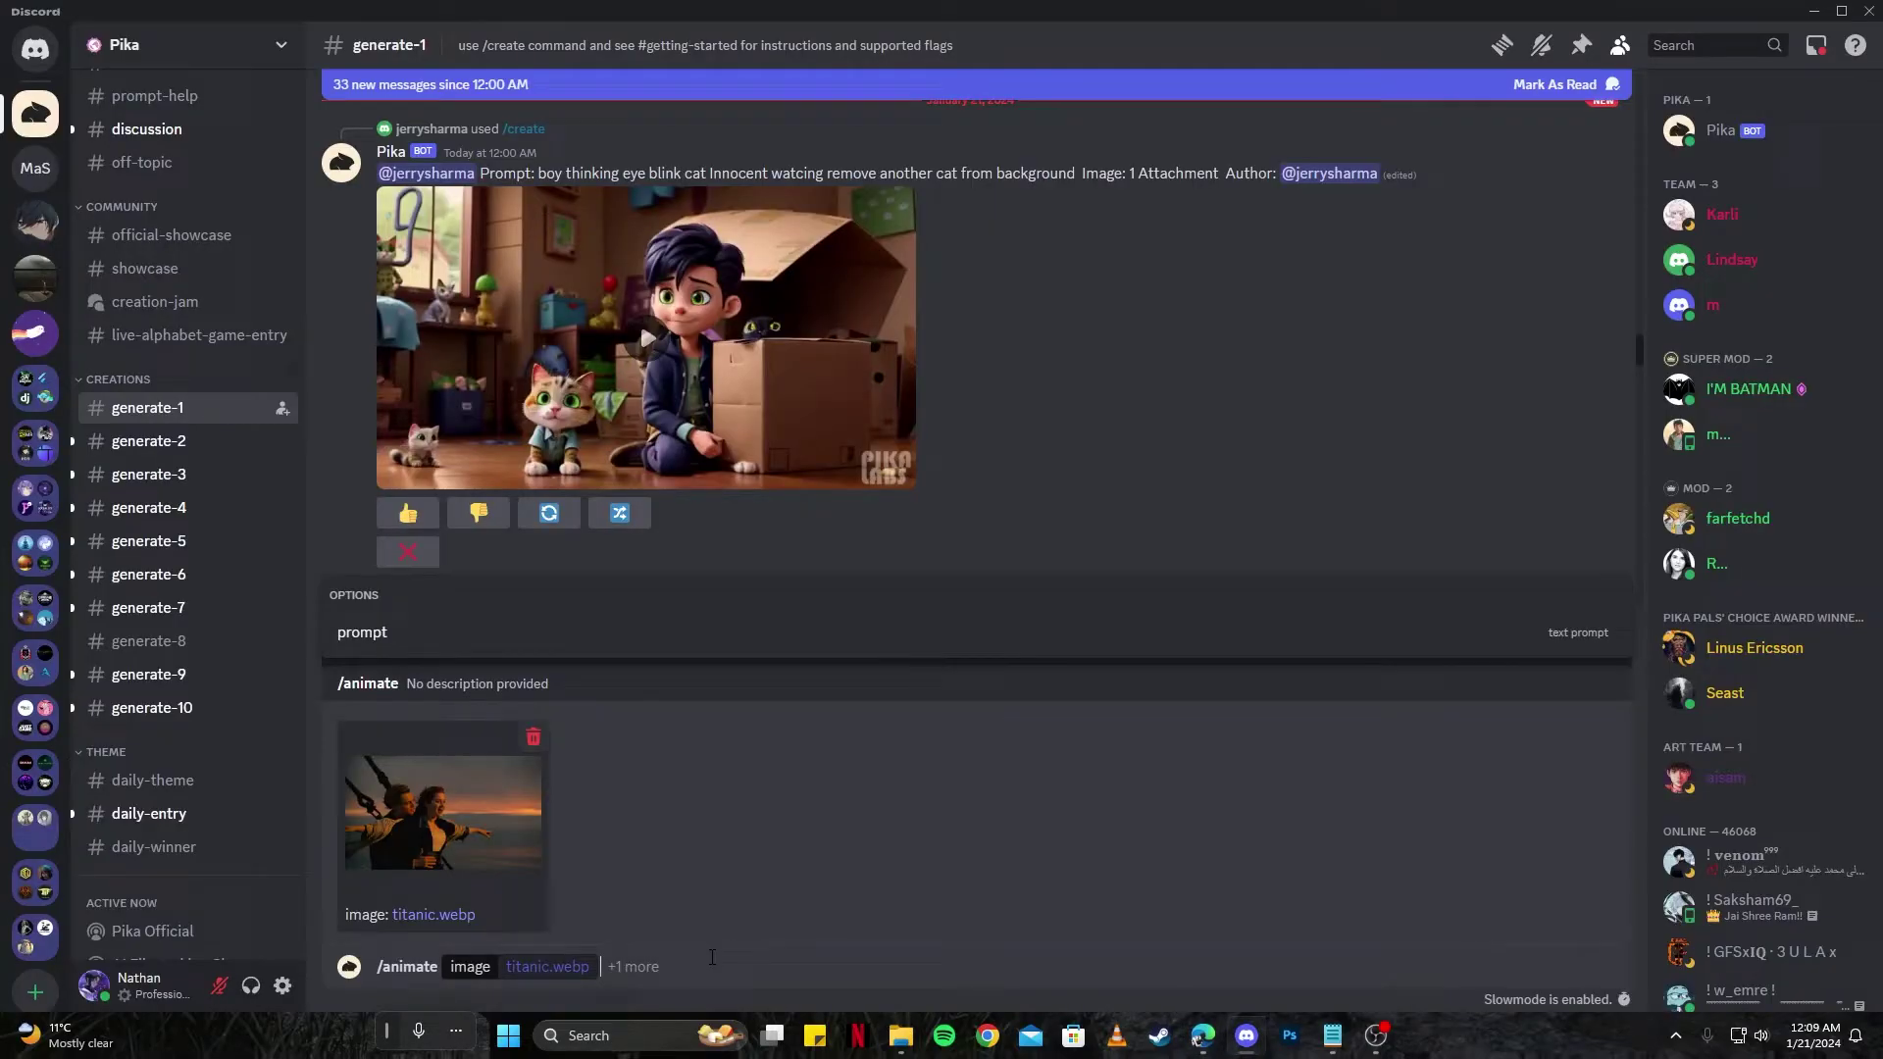
pyautogui.press('Return')
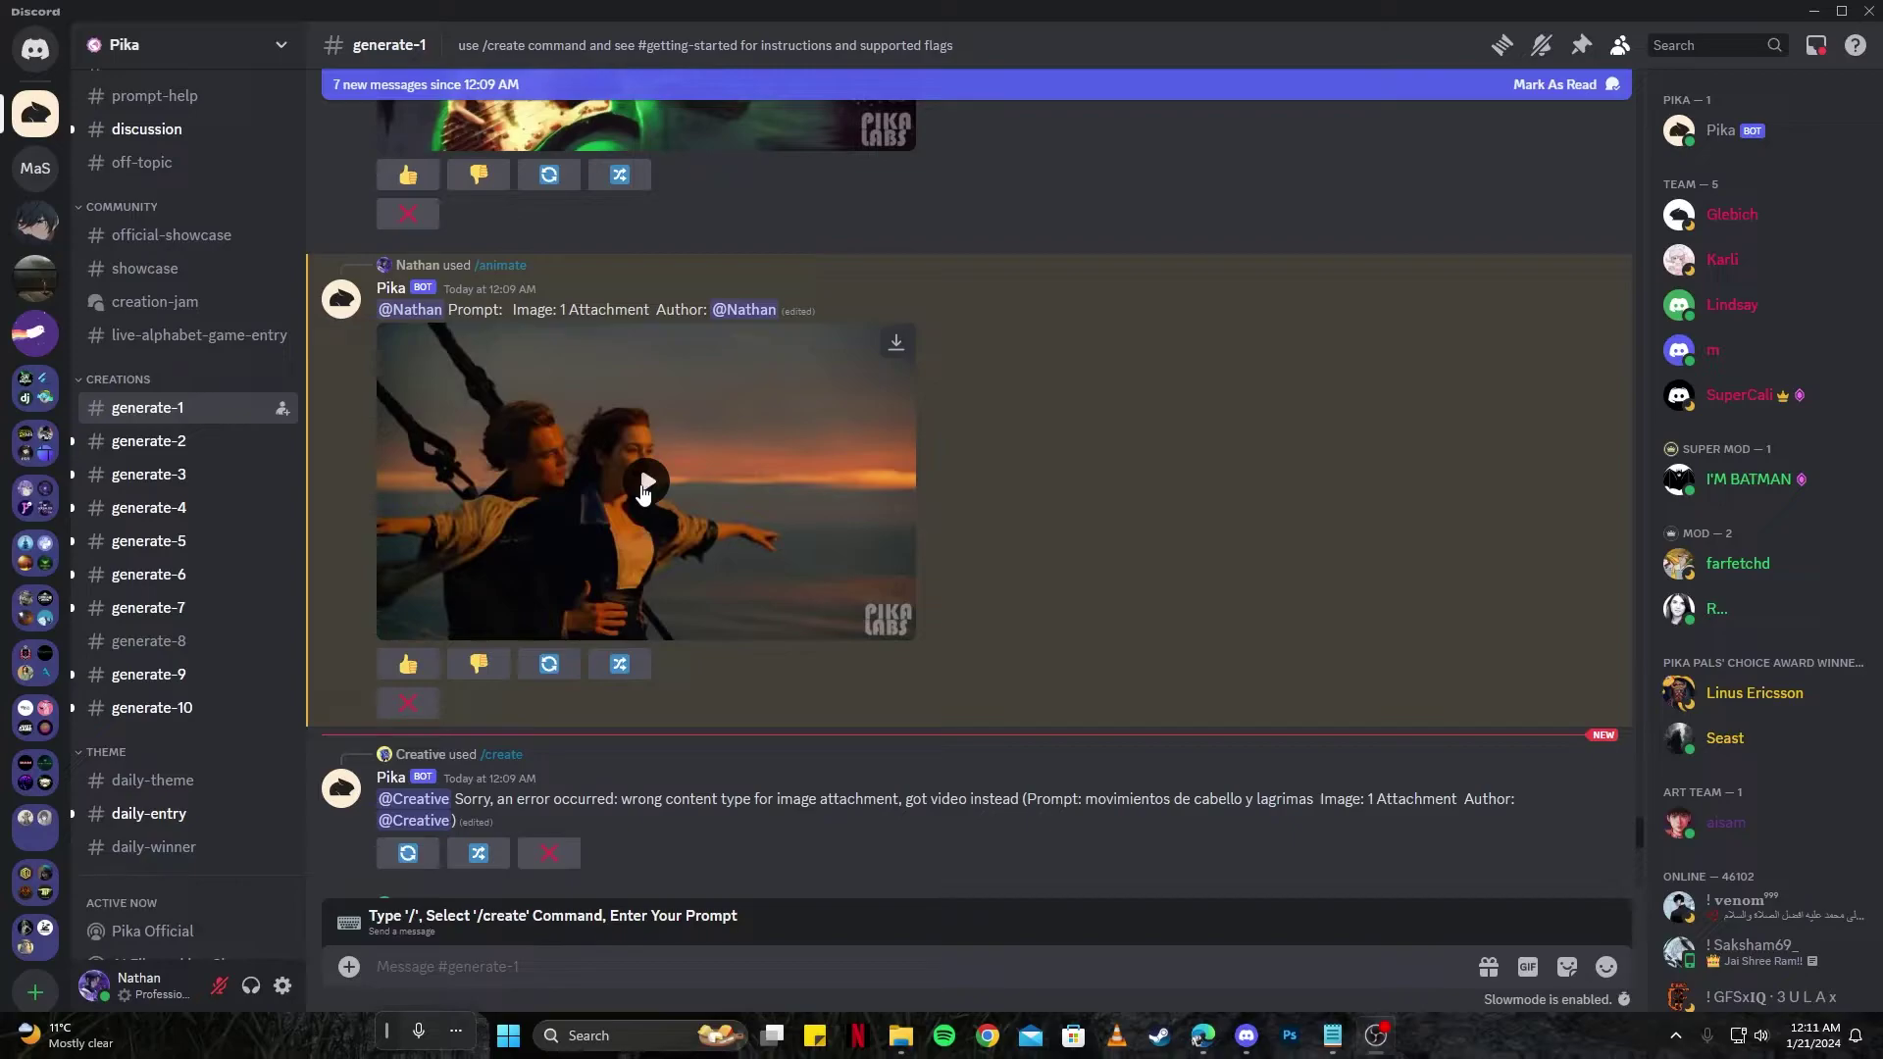
# Watch the Titanic clip full screen, cancel a remix attempt, and begin /animate with maxresdefault.jpg
pyautogui.click(647, 483)
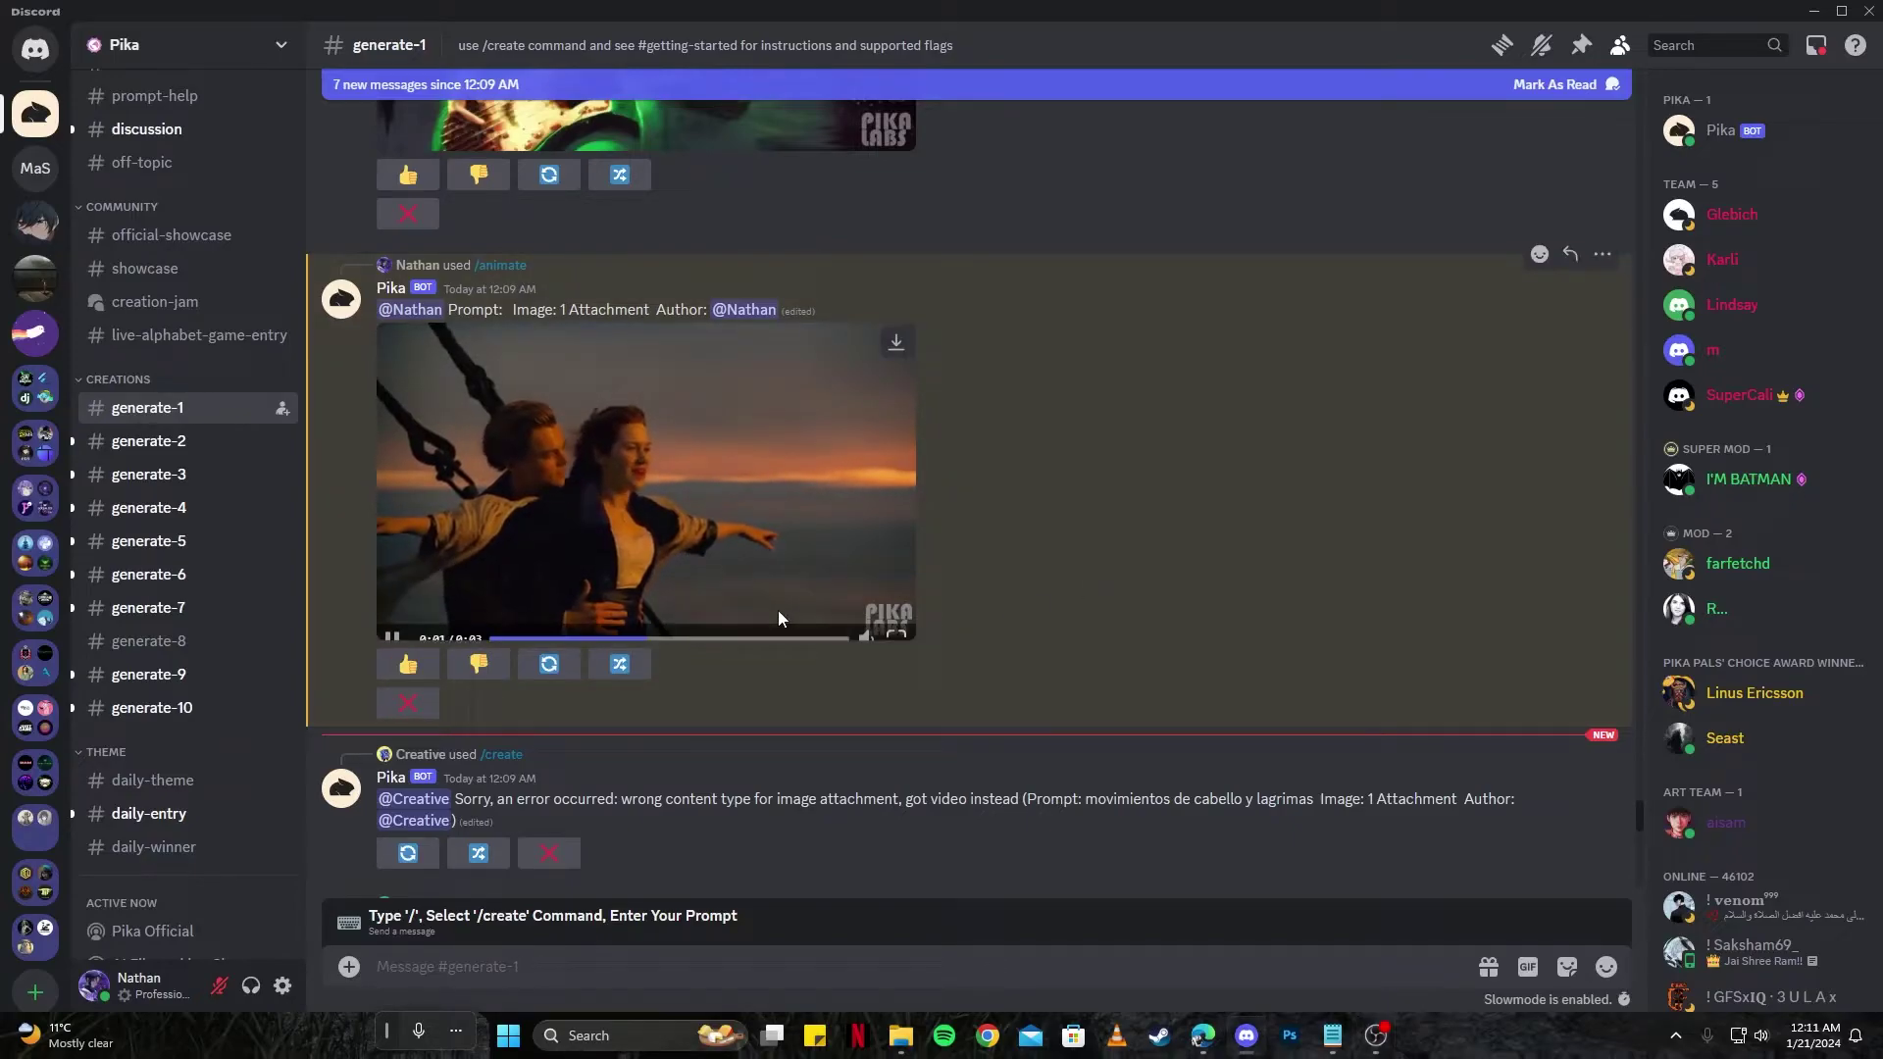
pyautogui.click(895, 625)
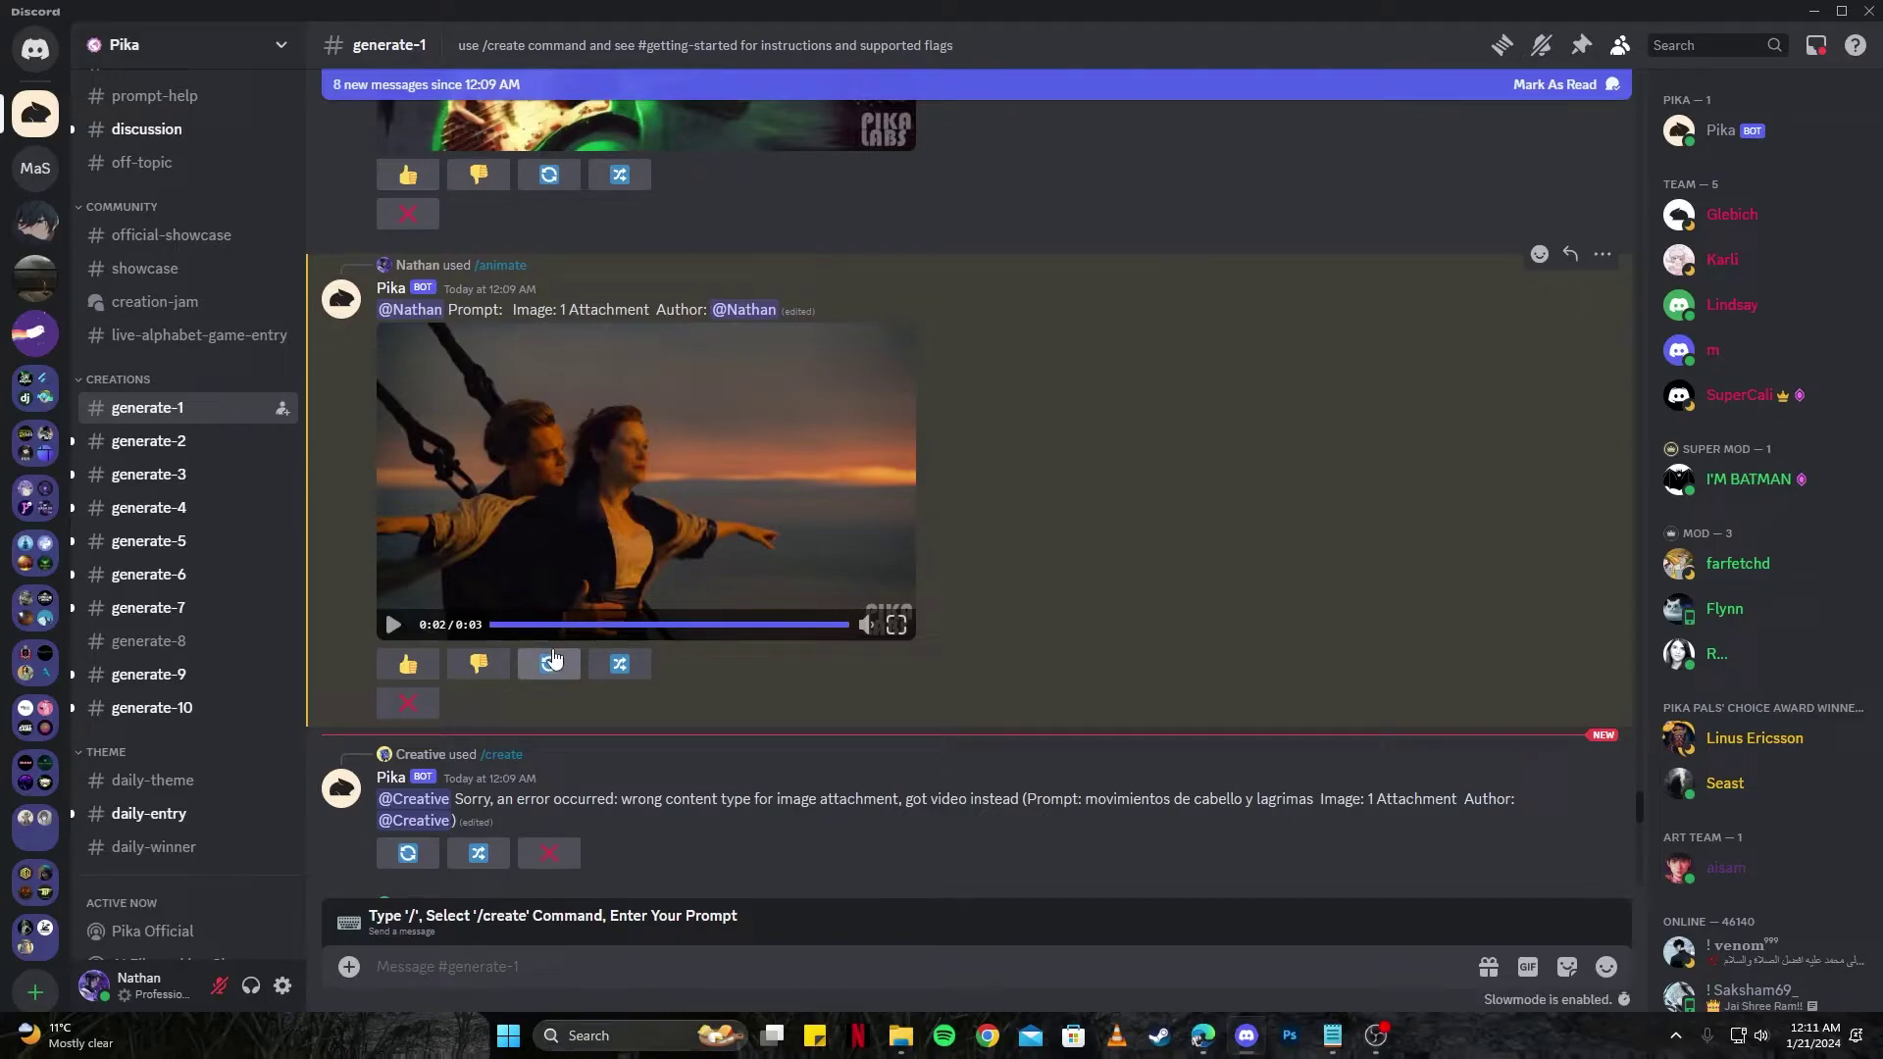
pyautogui.click(618, 673)
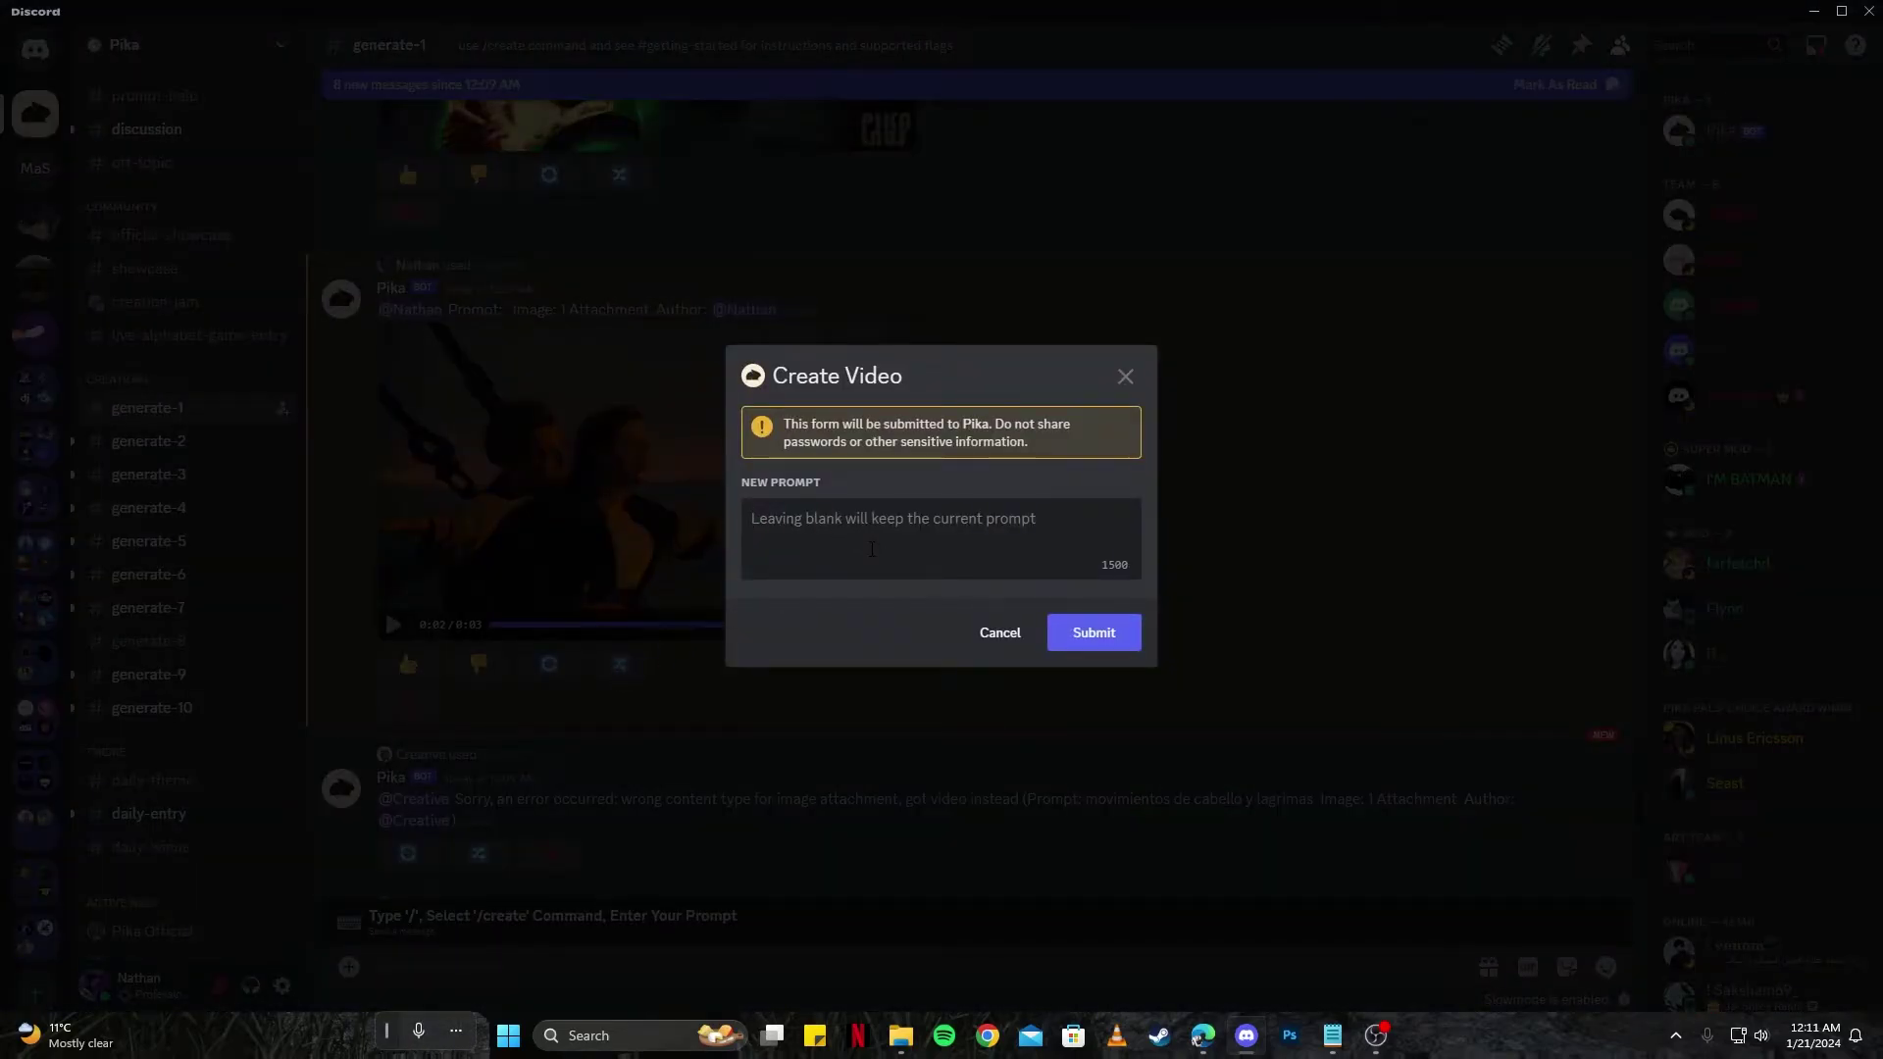
pyautogui.write('create a digital art of titanic sinking in the sea with')
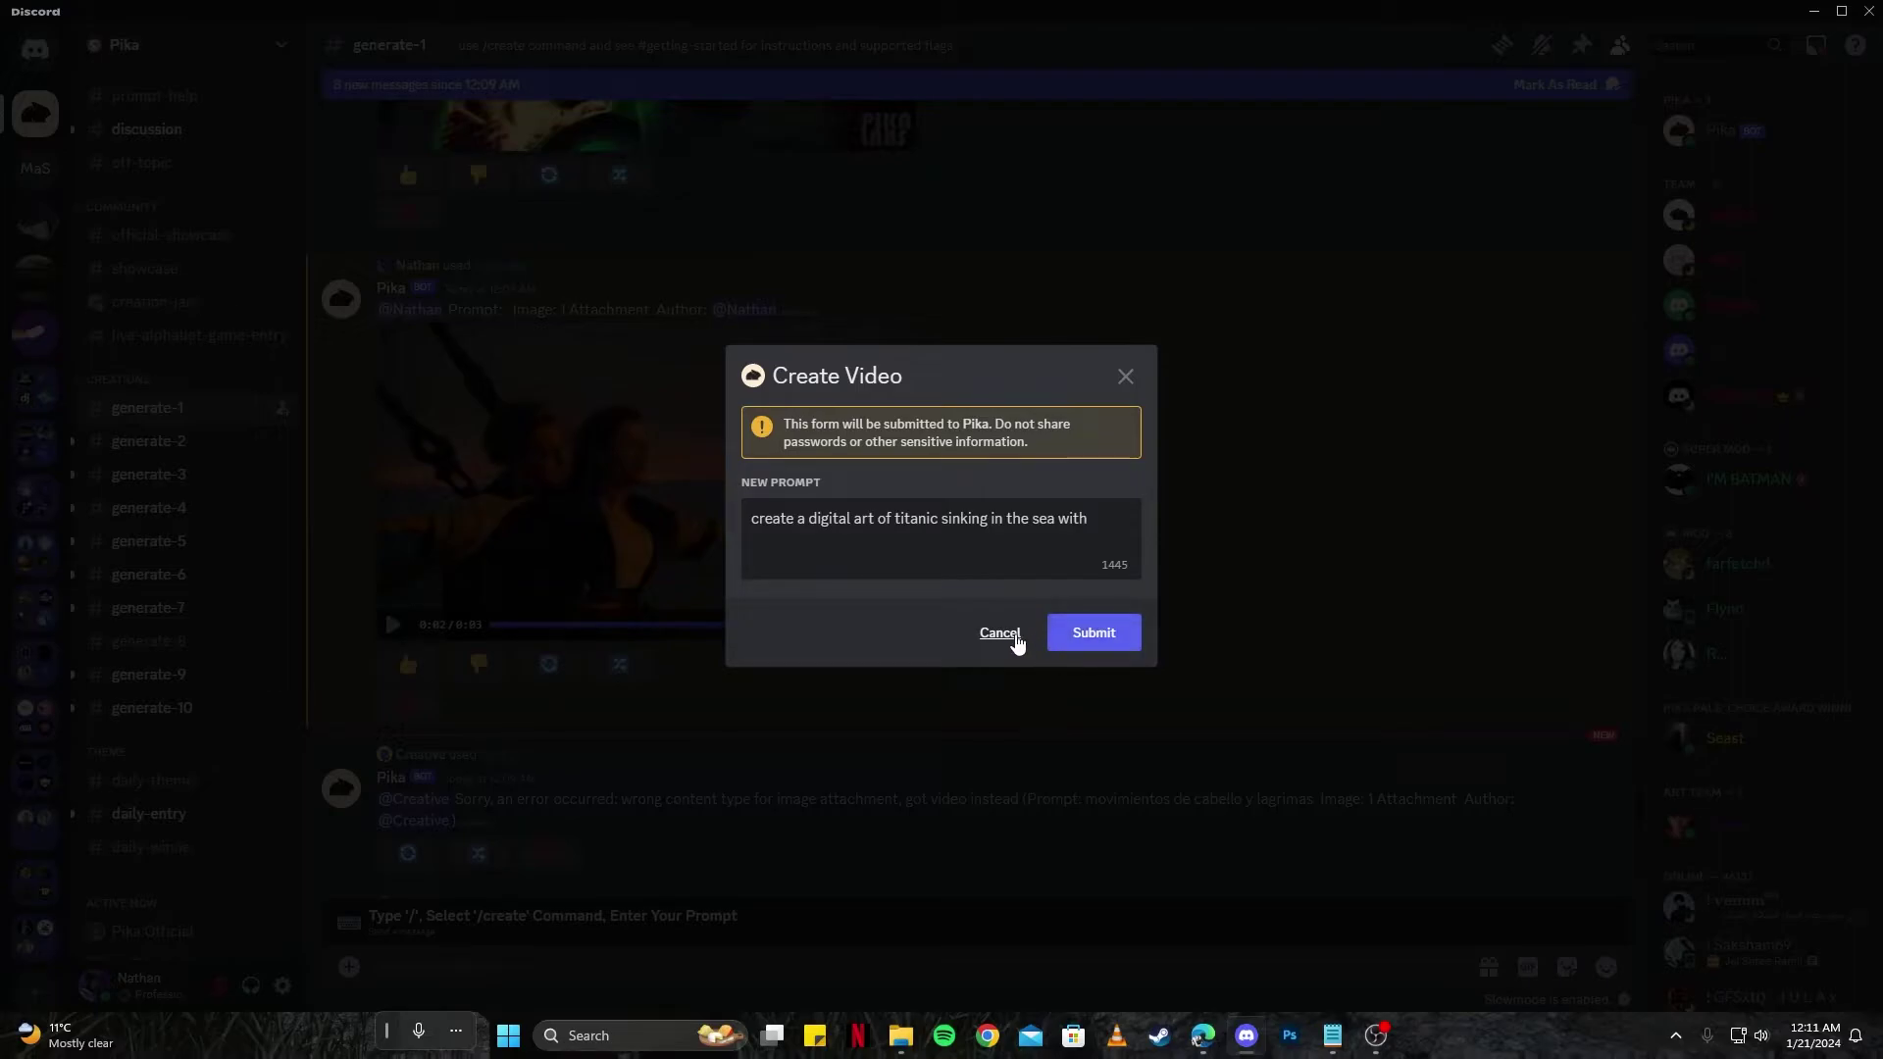
pyautogui.click(997, 635)
pyautogui.click(979, 973)
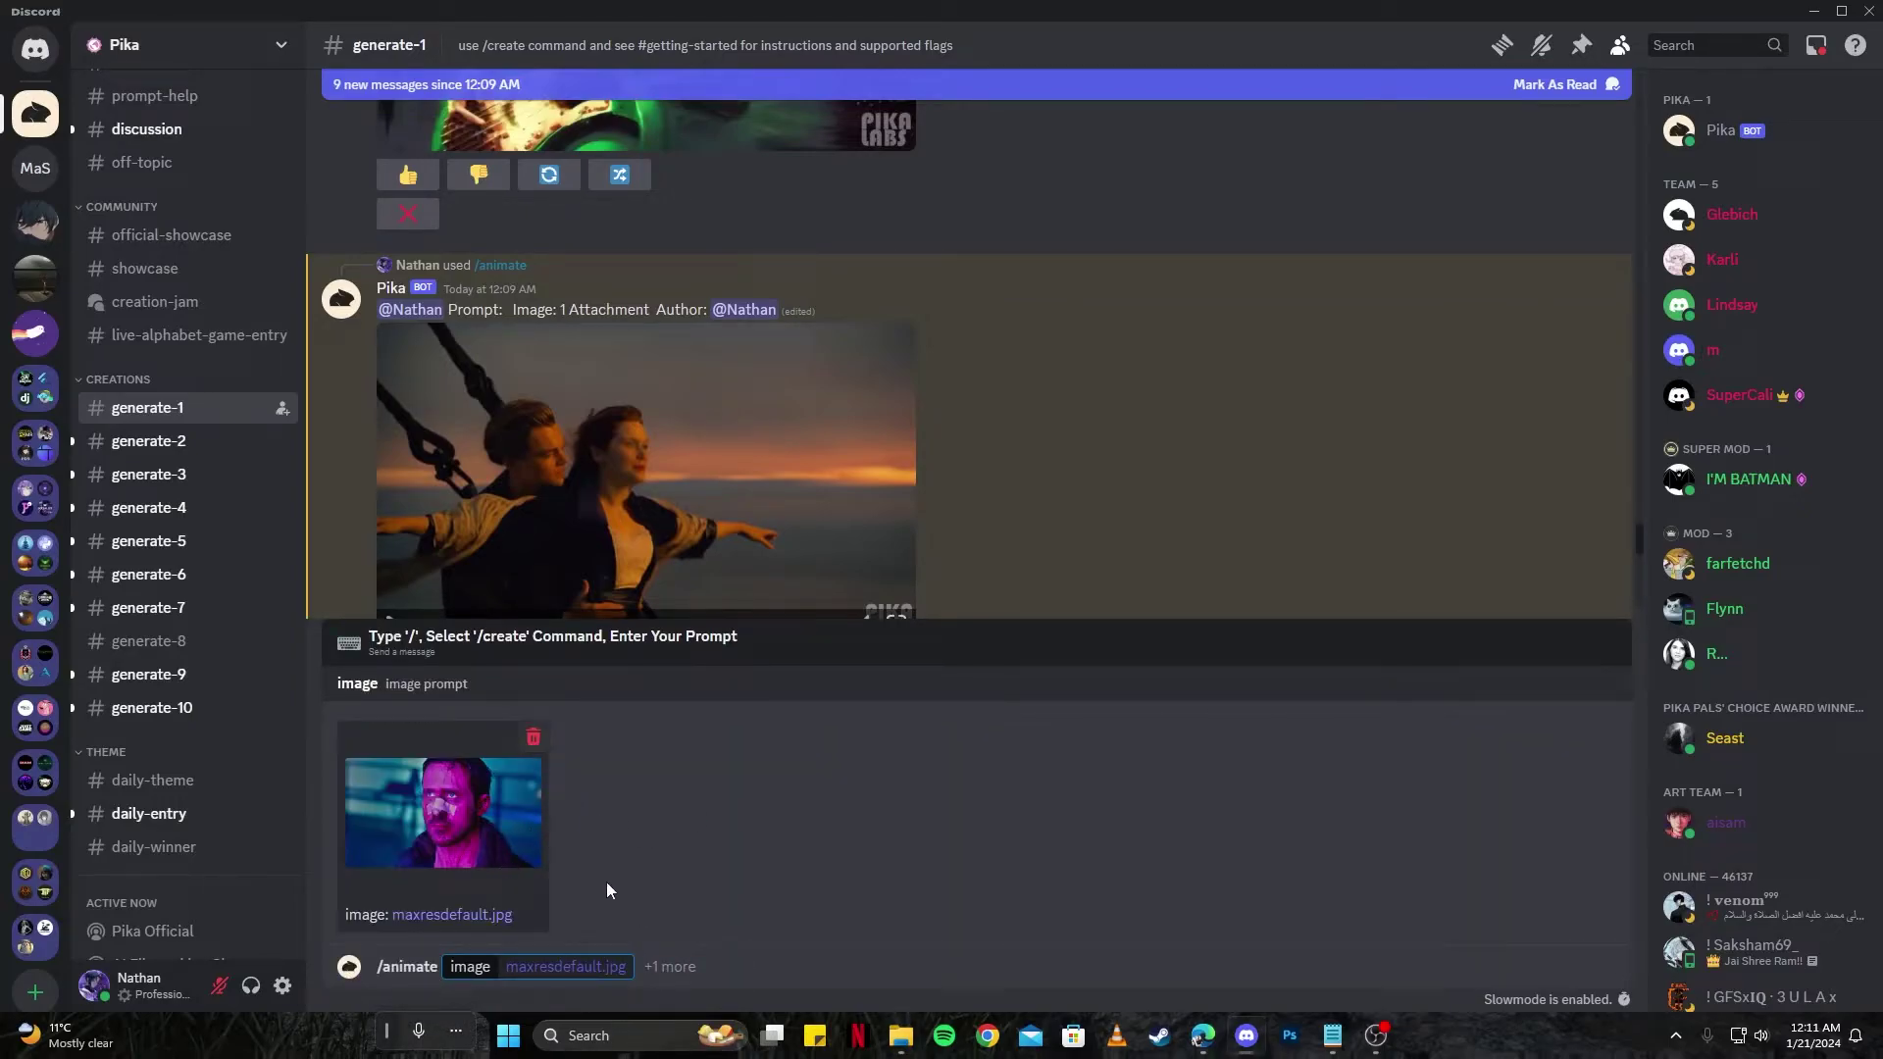
# Send the /animate request for the maxresdefault.jpg Blade Runner still and watch the resulting clip
pyautogui.click(656, 970)
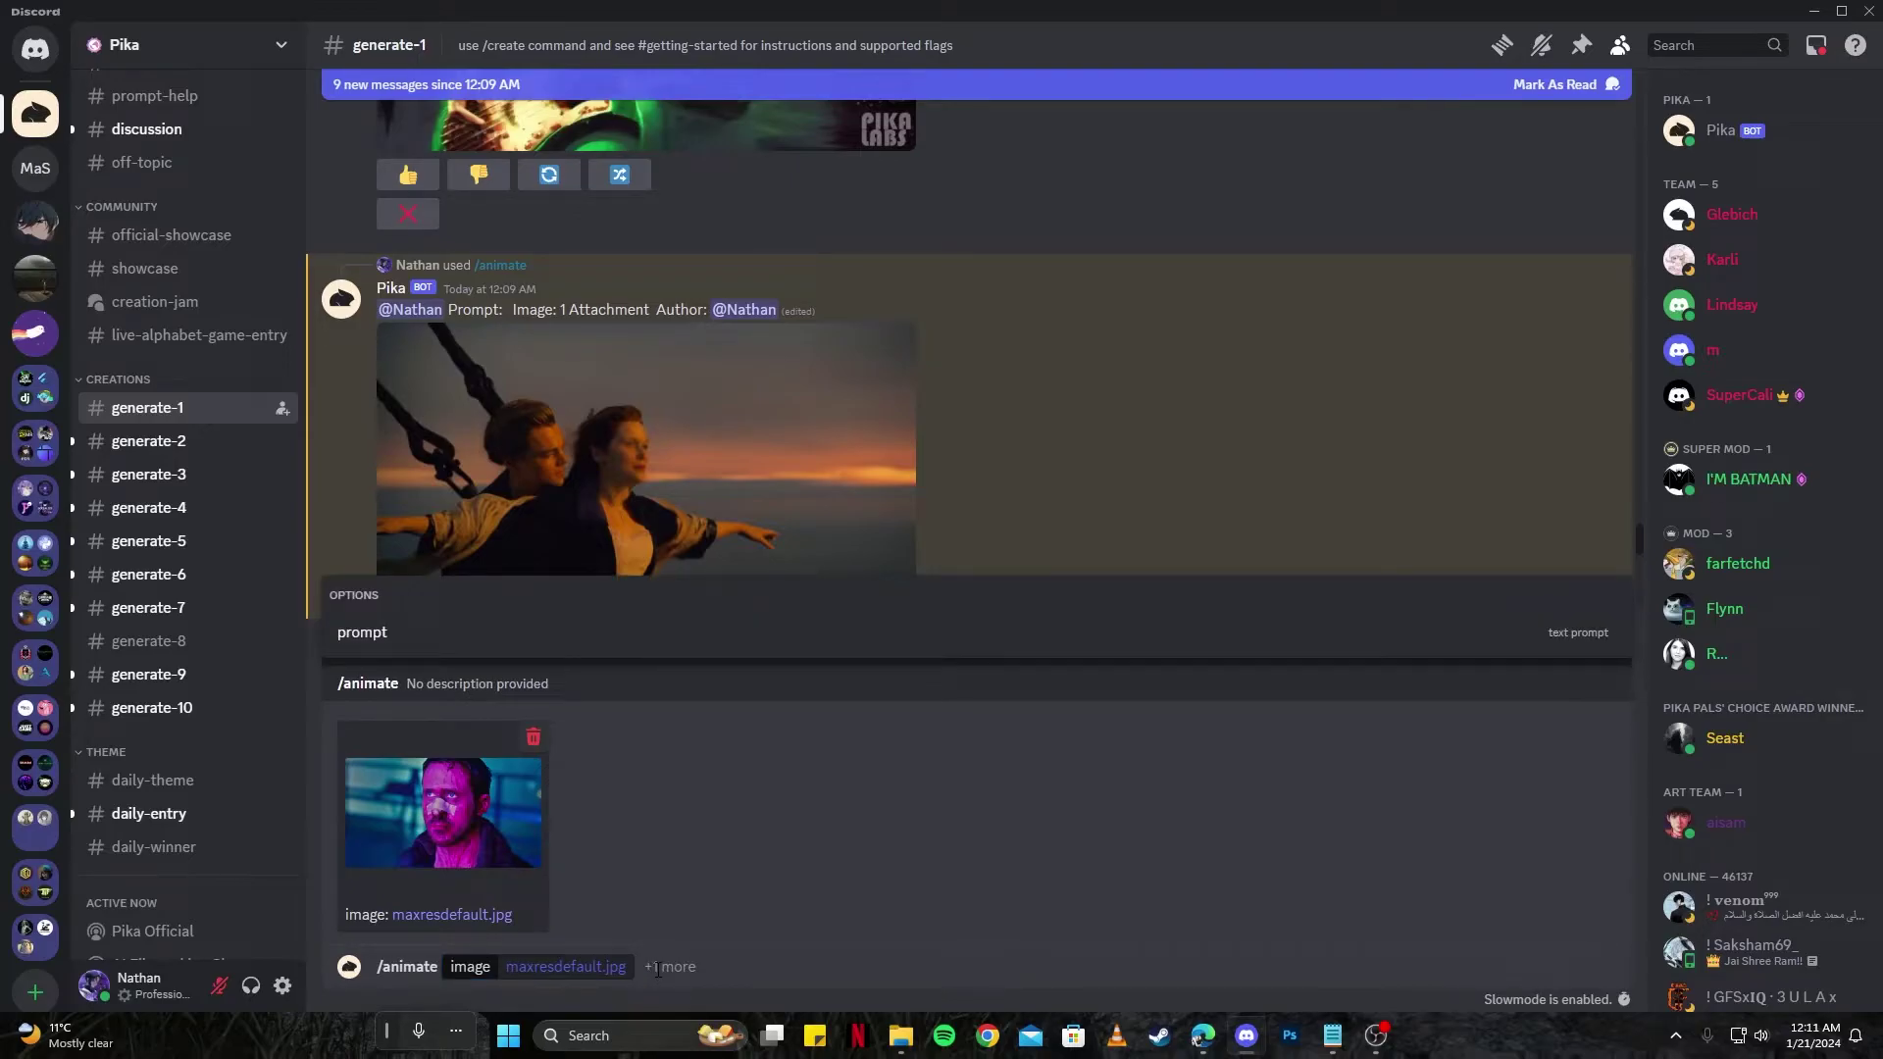
pyautogui.press('Return')
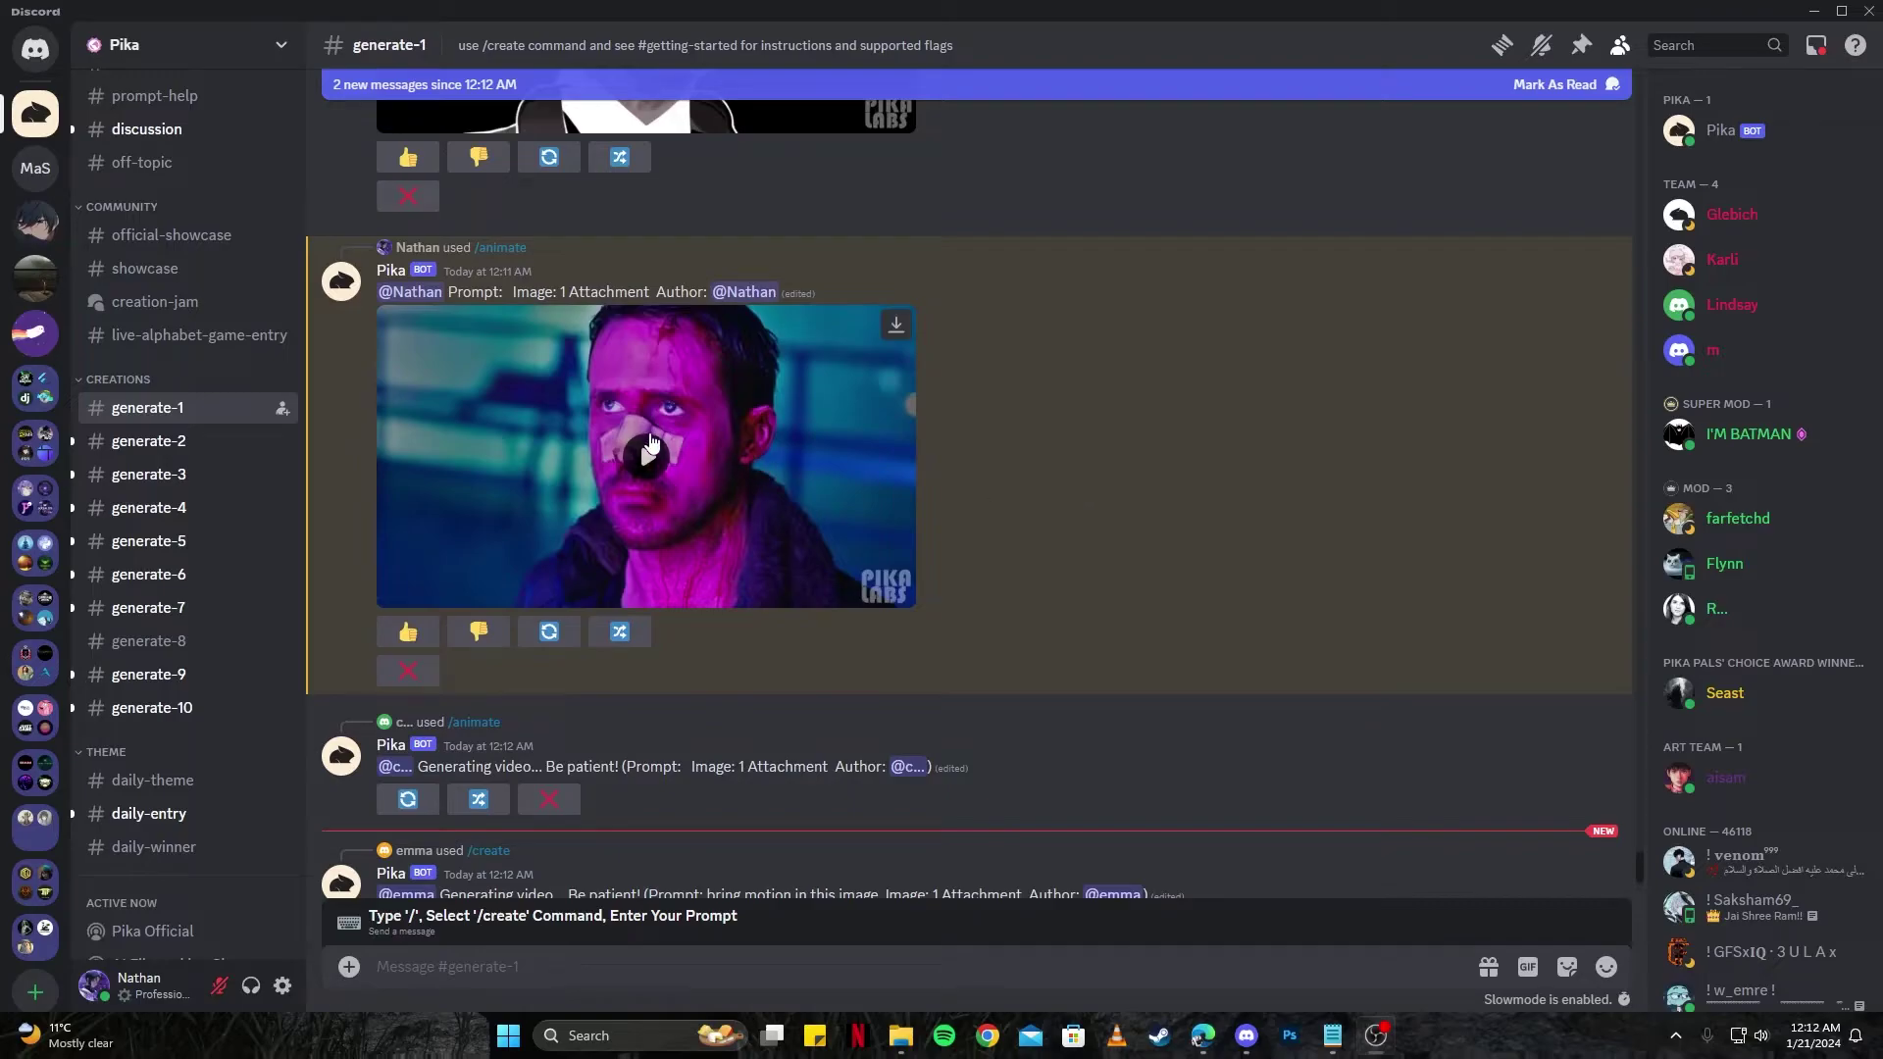
pyautogui.click(650, 440)
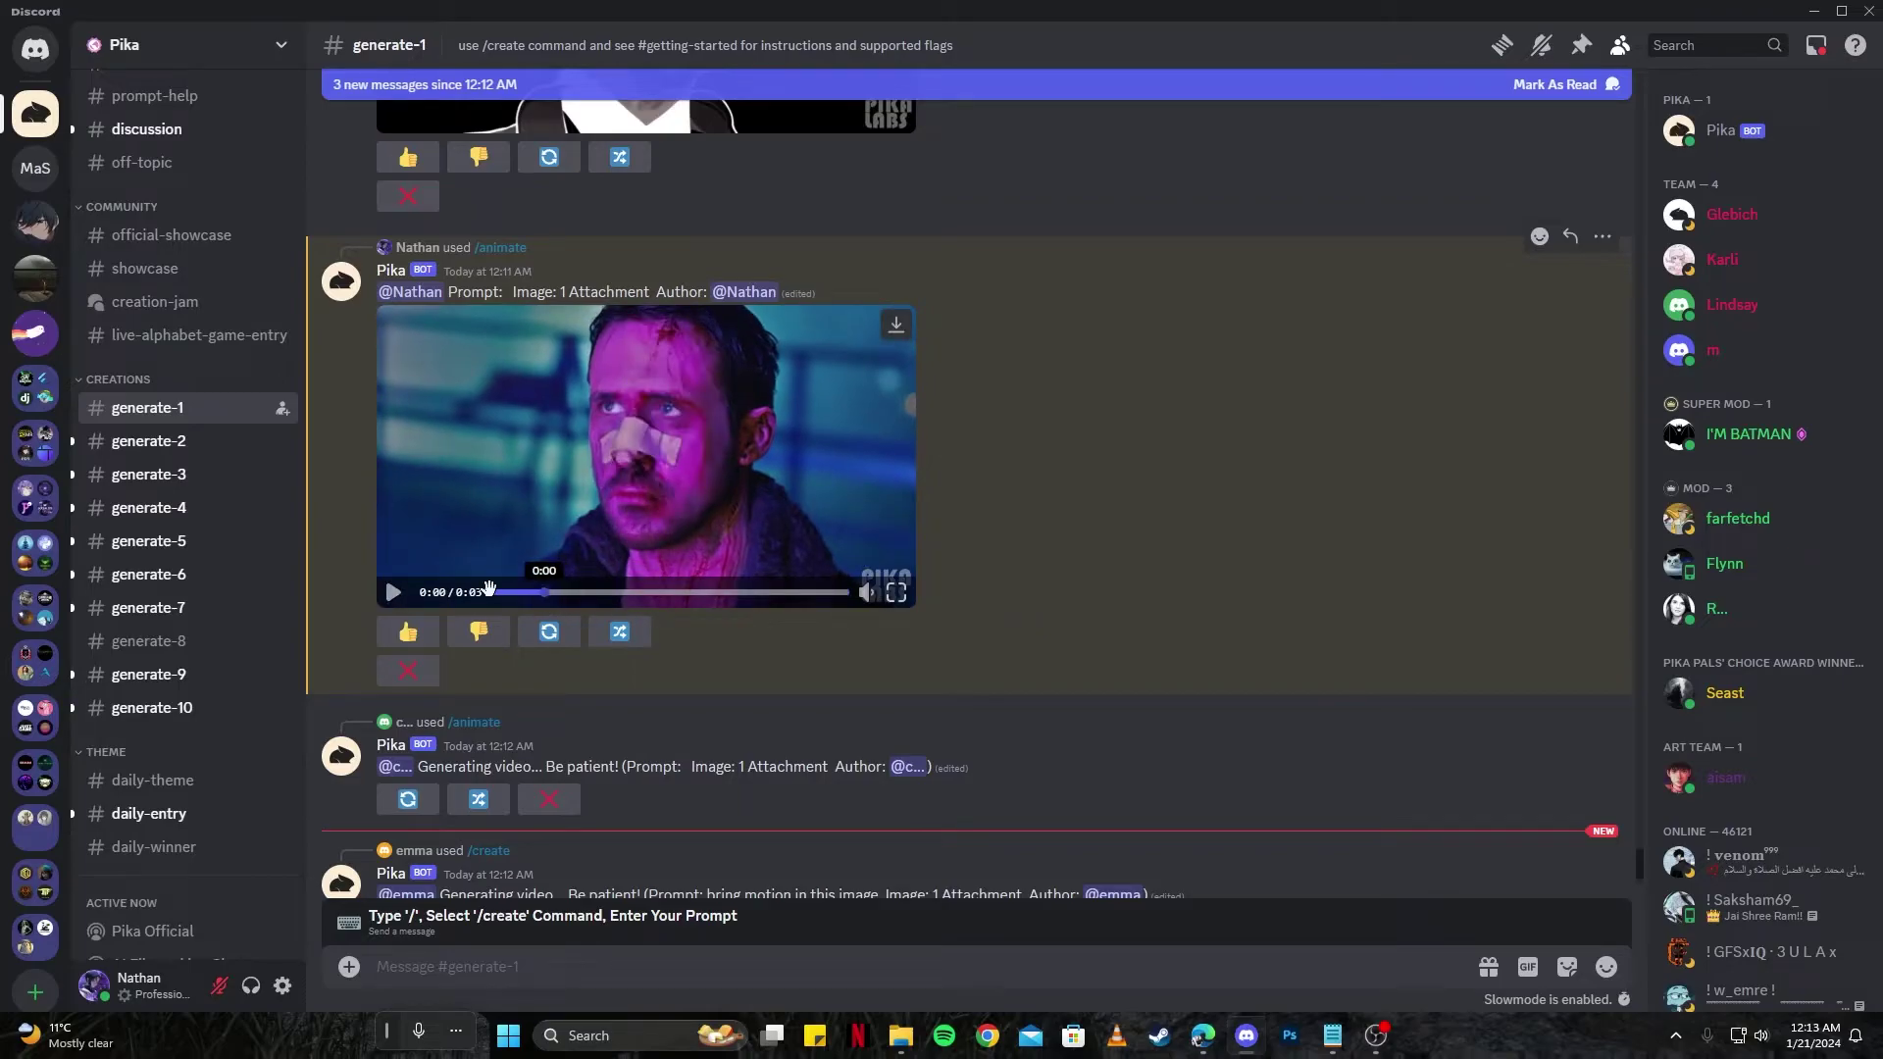
pyautogui.click(392, 592)
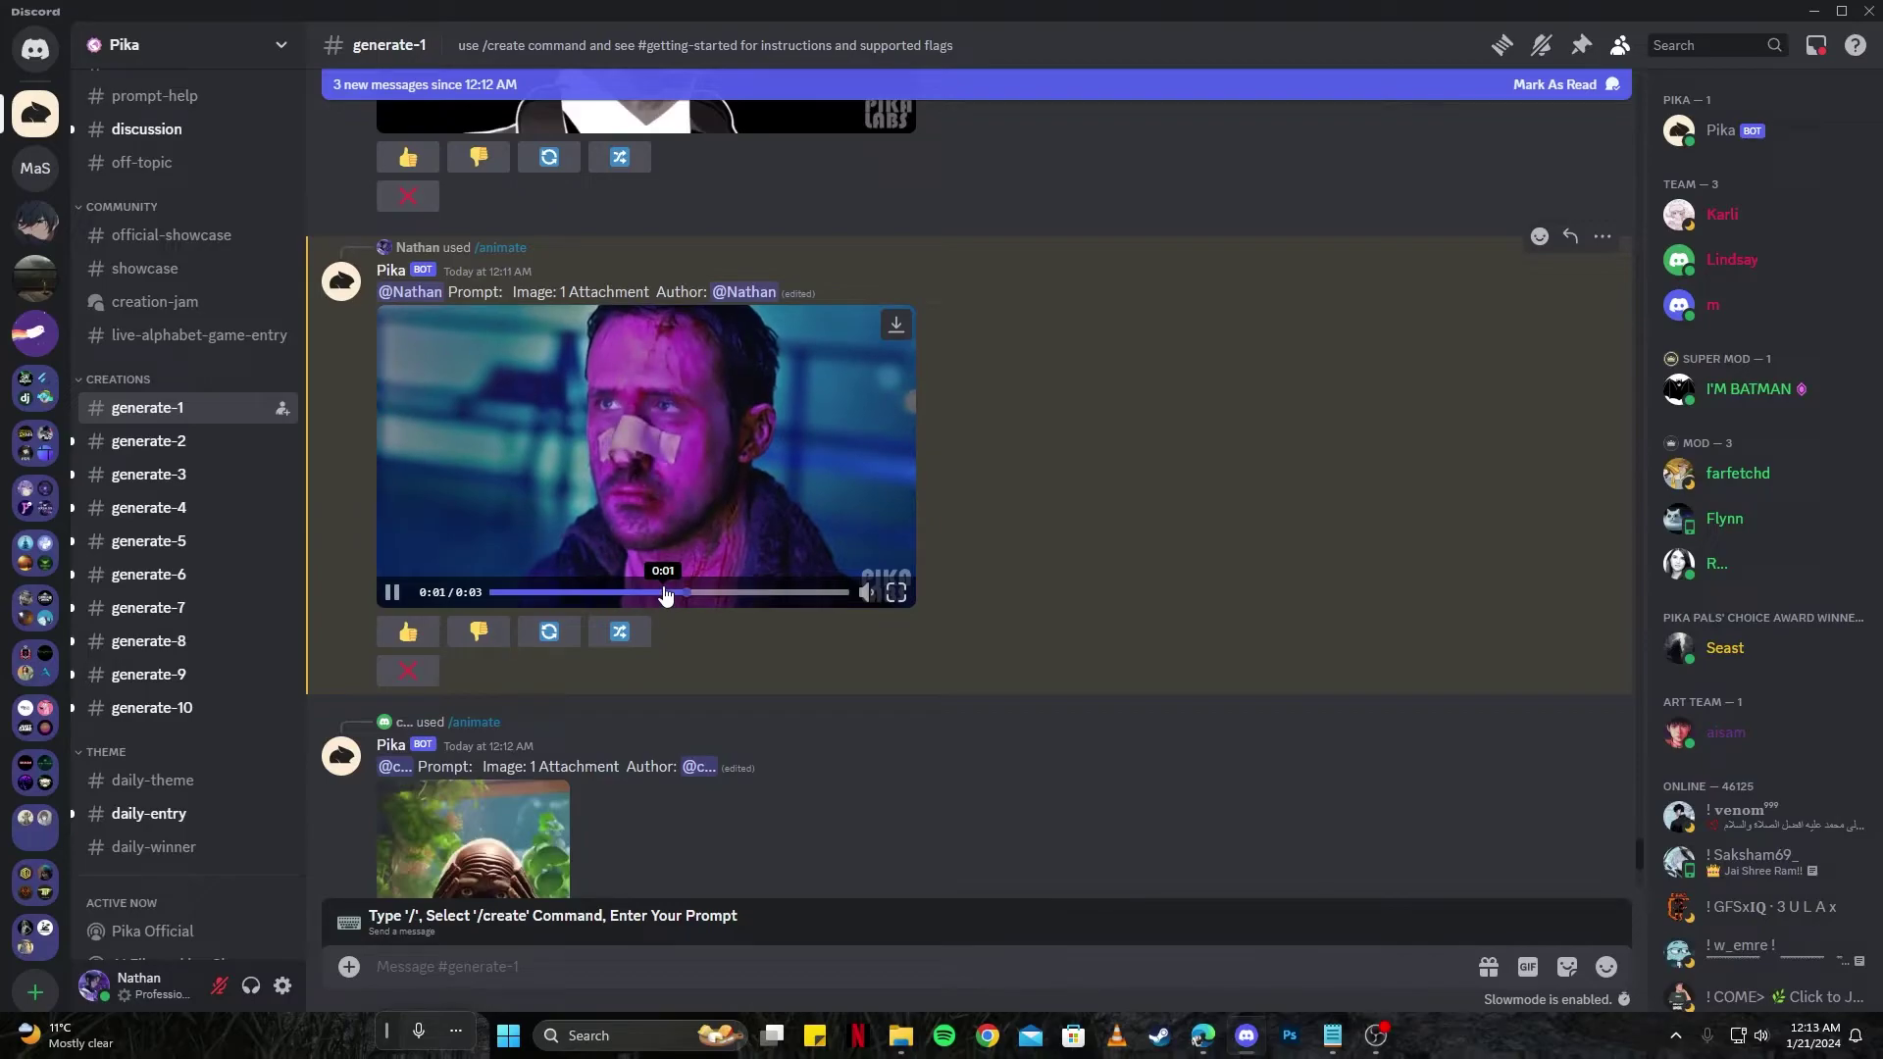
pyautogui.click(658, 408)
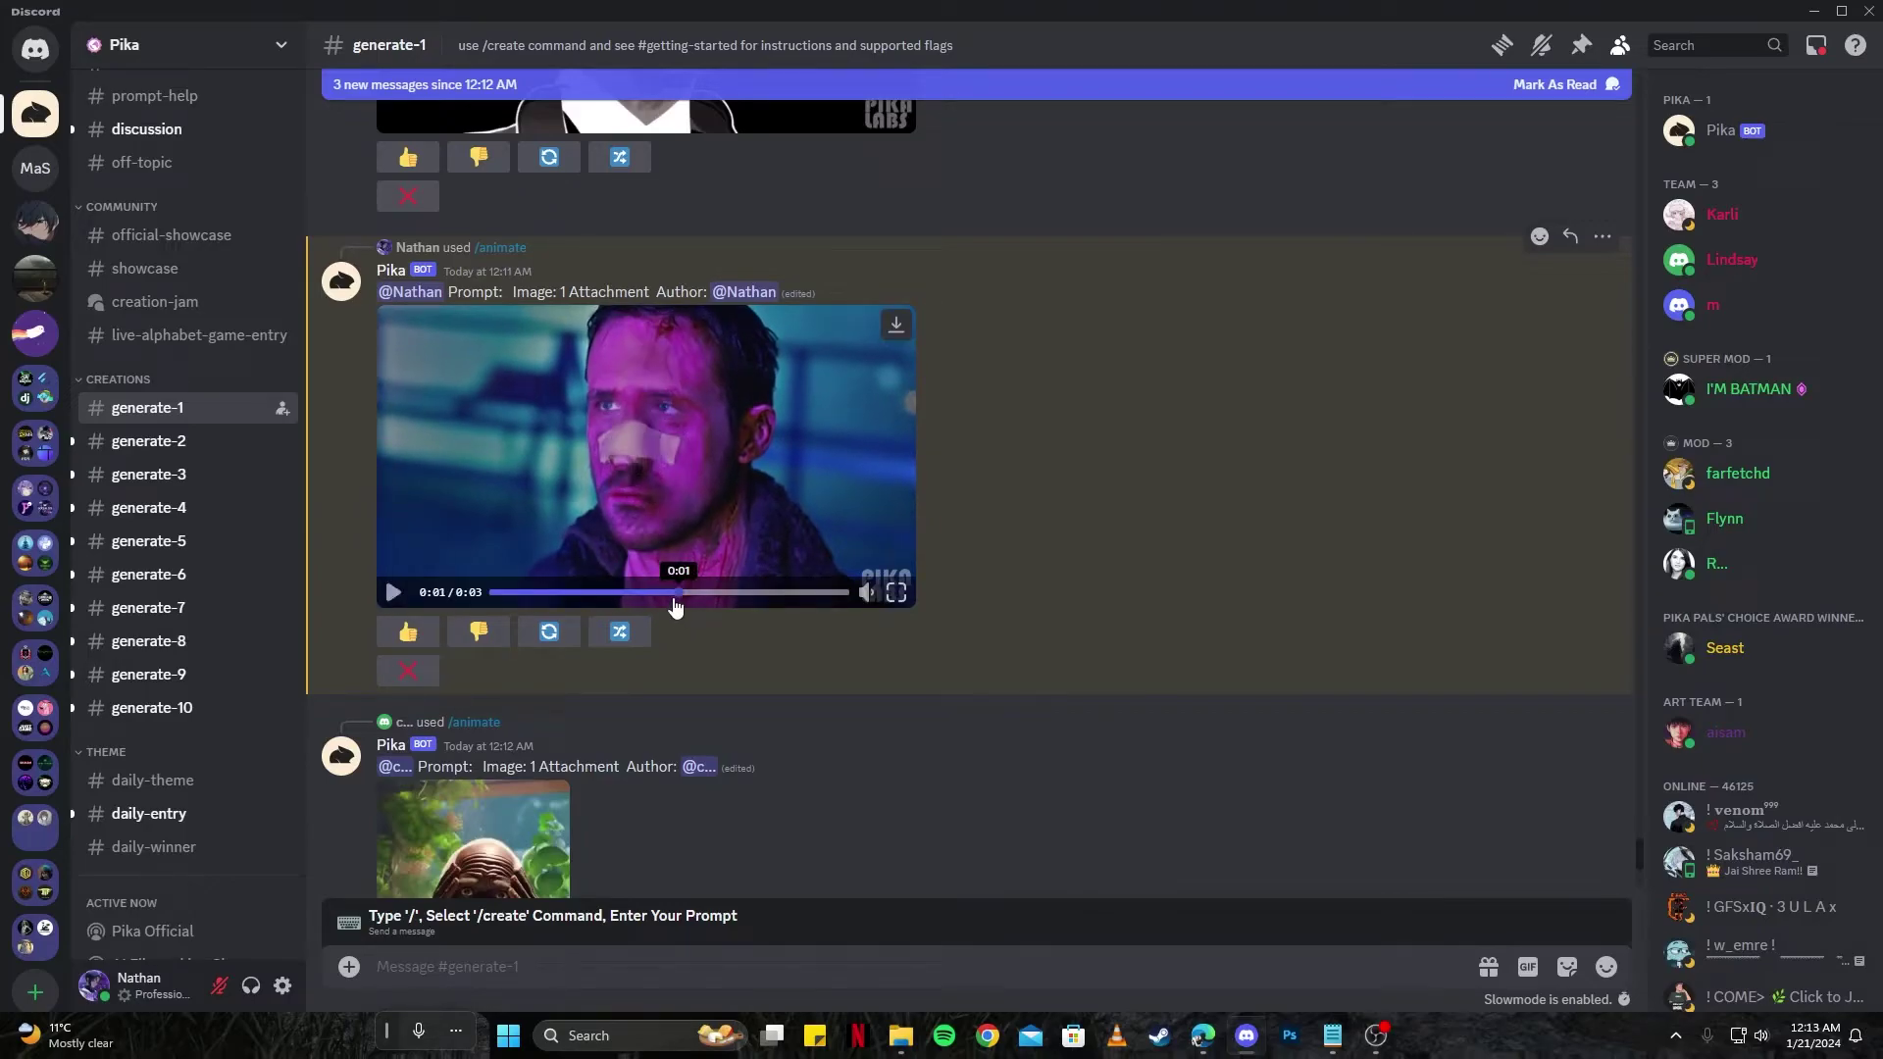
pyautogui.click(392, 593)
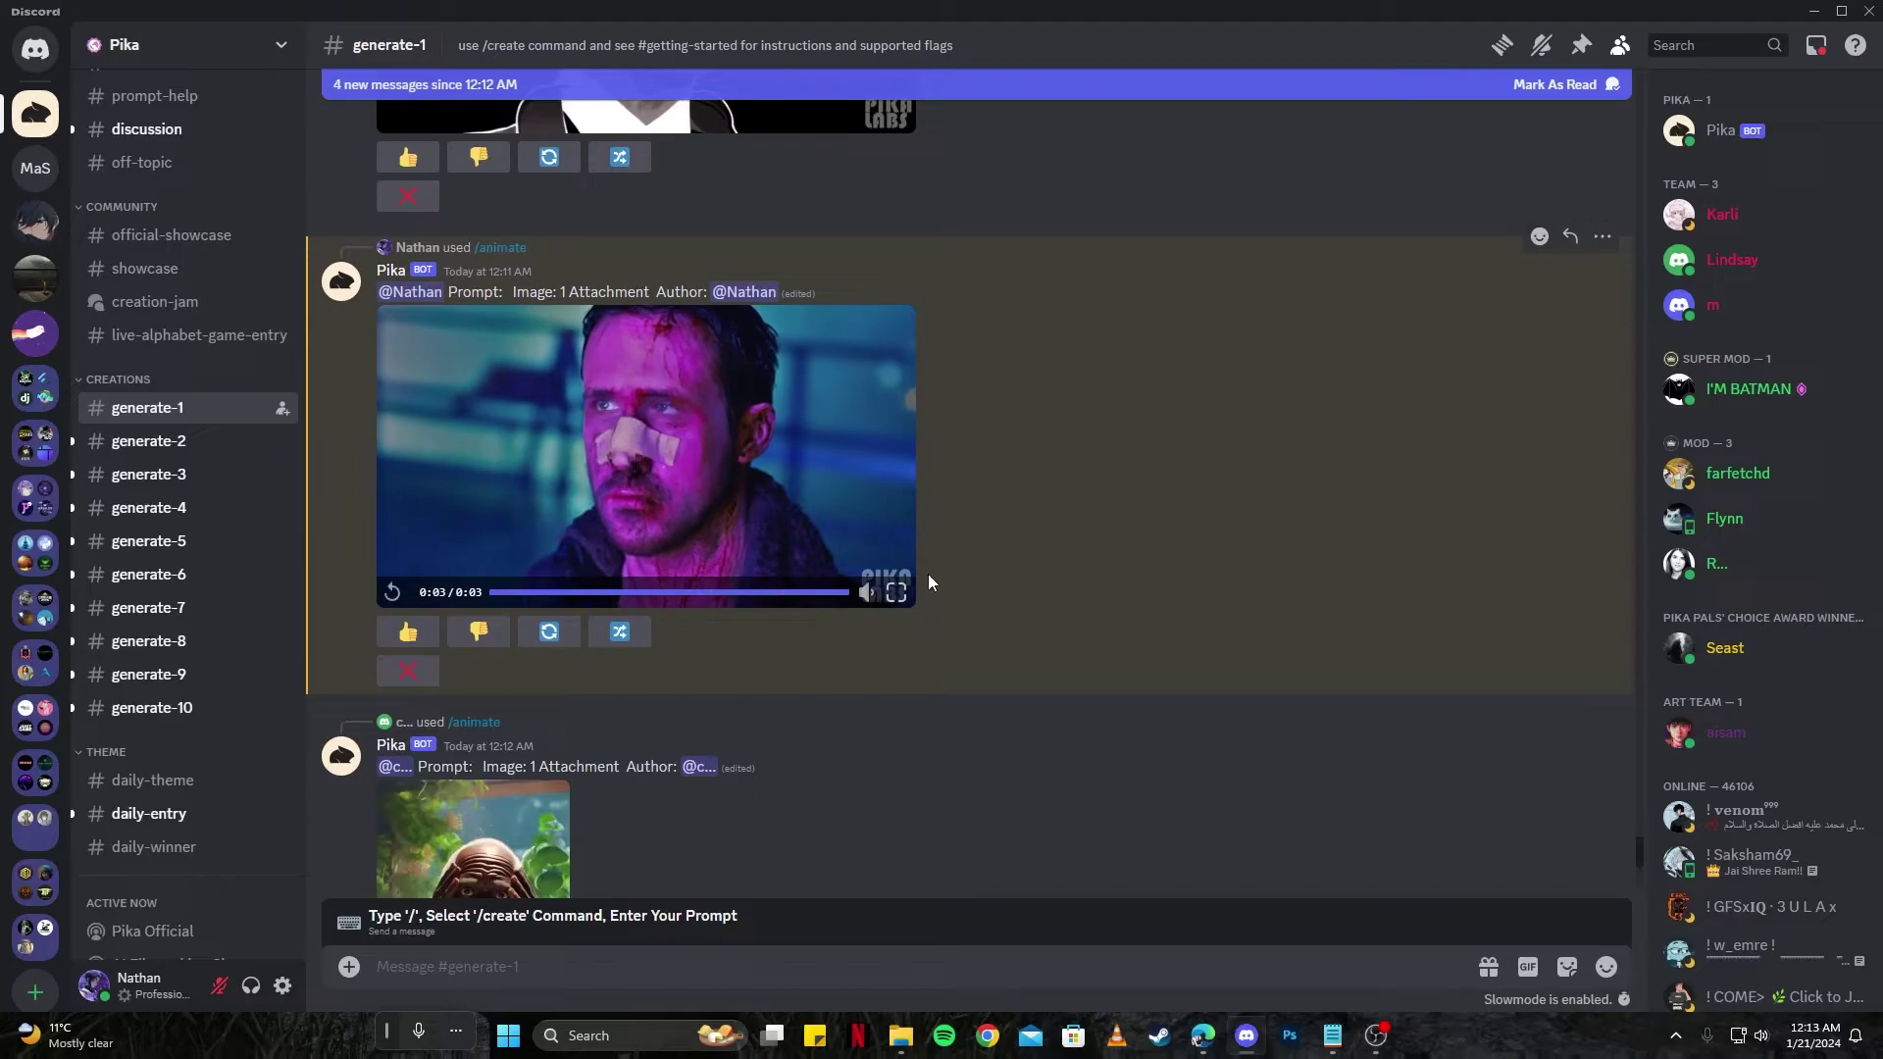
# Remix the clip as 'character blinking eyes, cinematic, 4k, ultrahd' and start another /animate
pyautogui.click(615, 632)
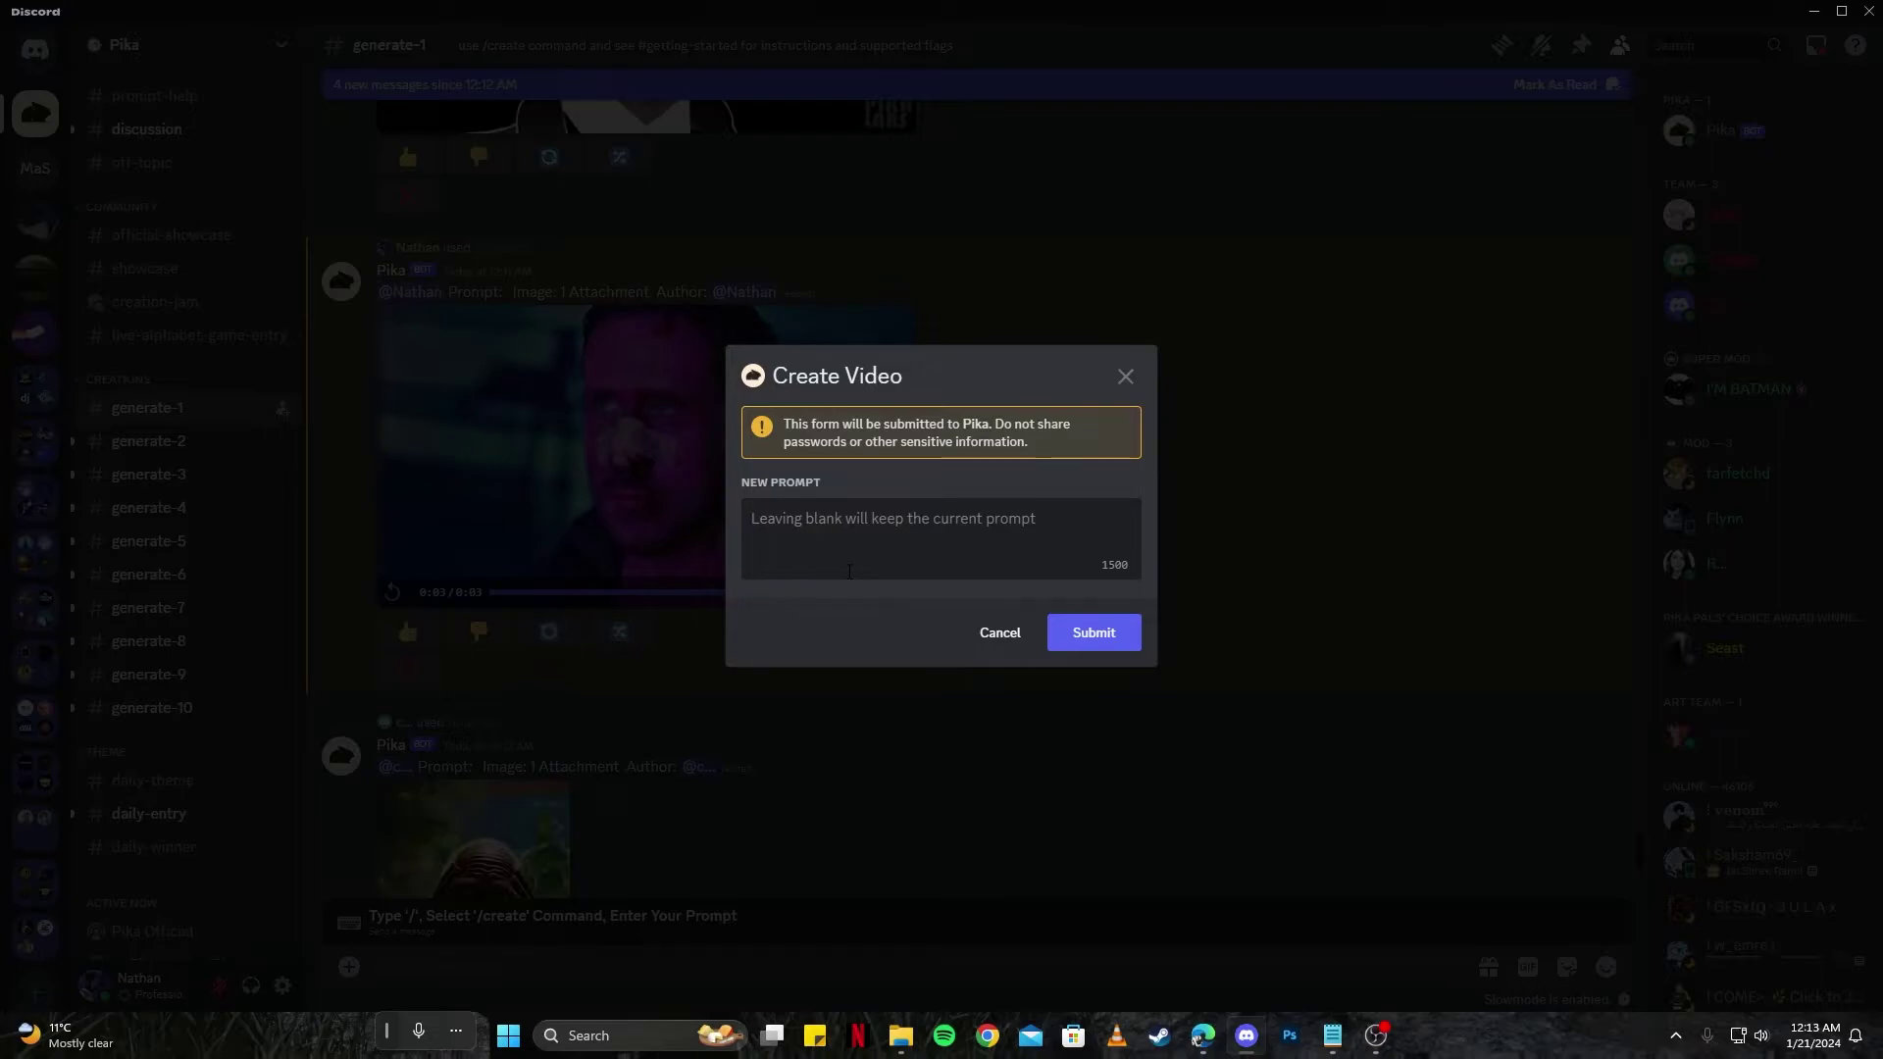
pyautogui.write('character bli')
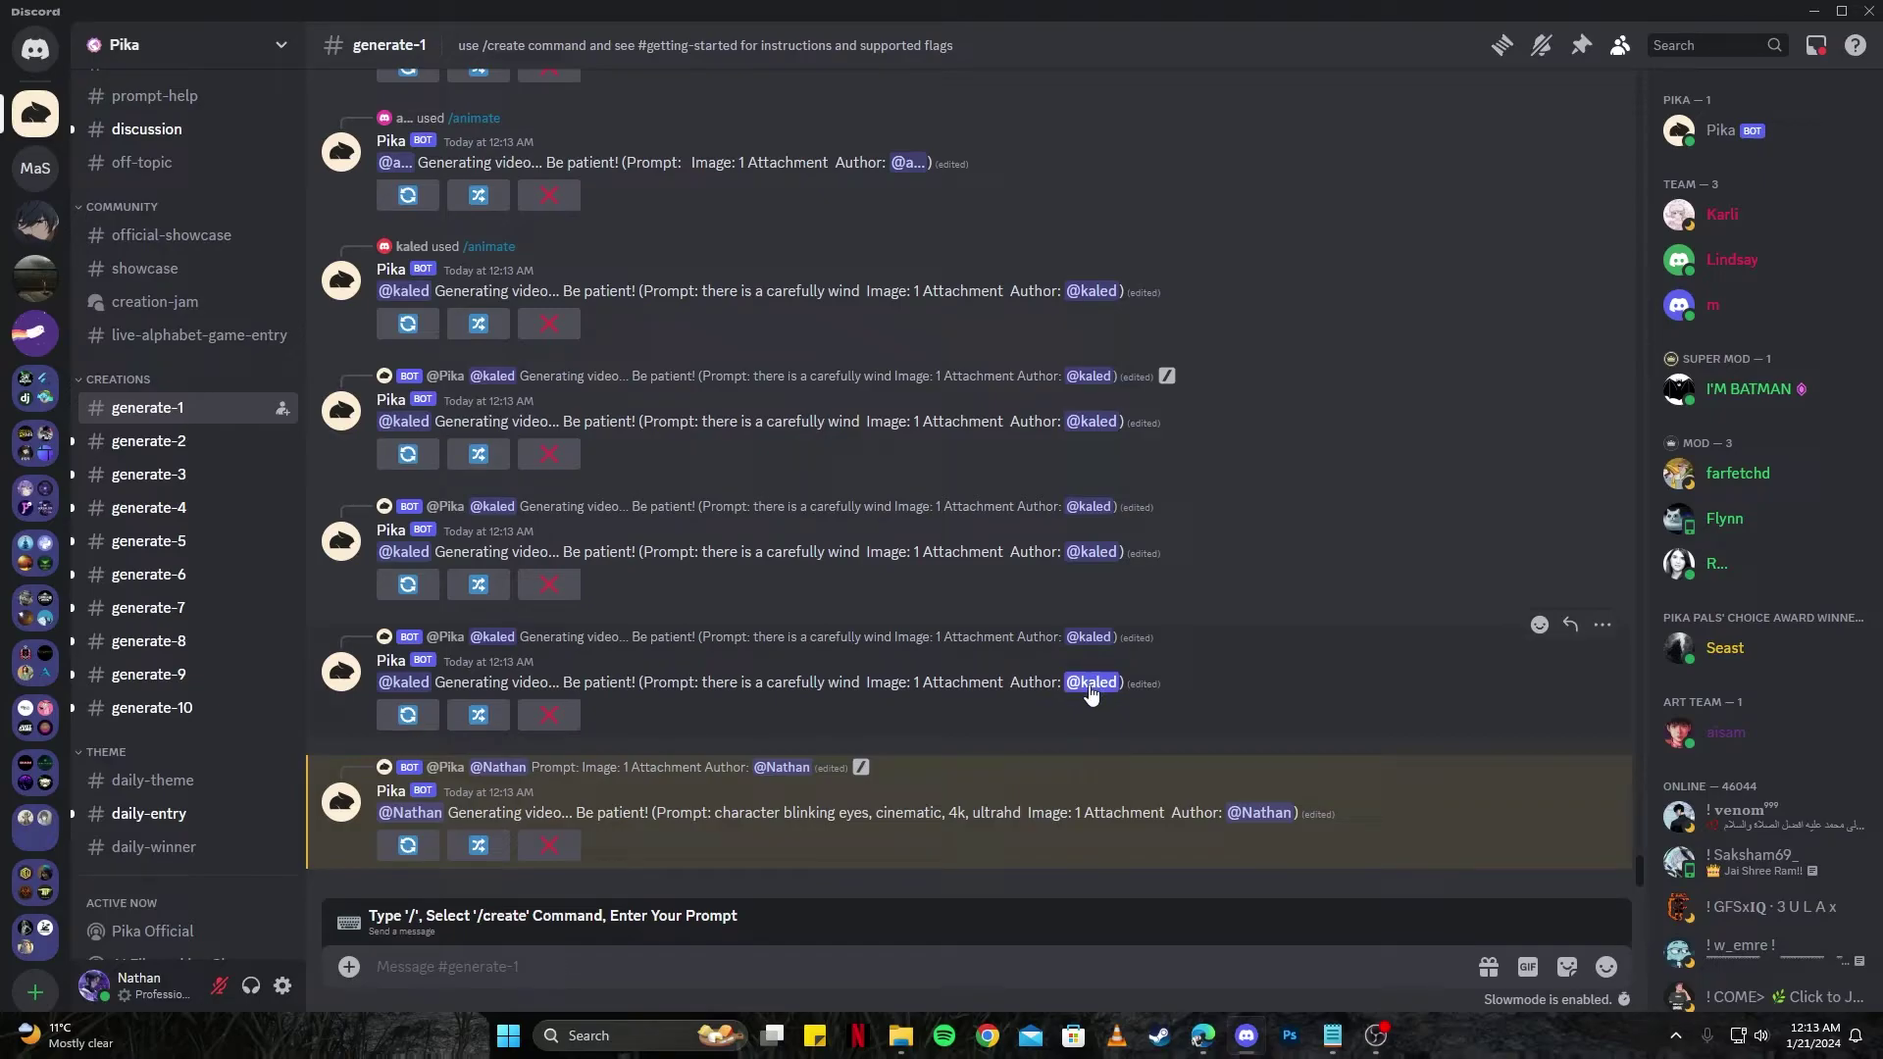
pyautogui.write('/ani')
pyautogui.press('Return')
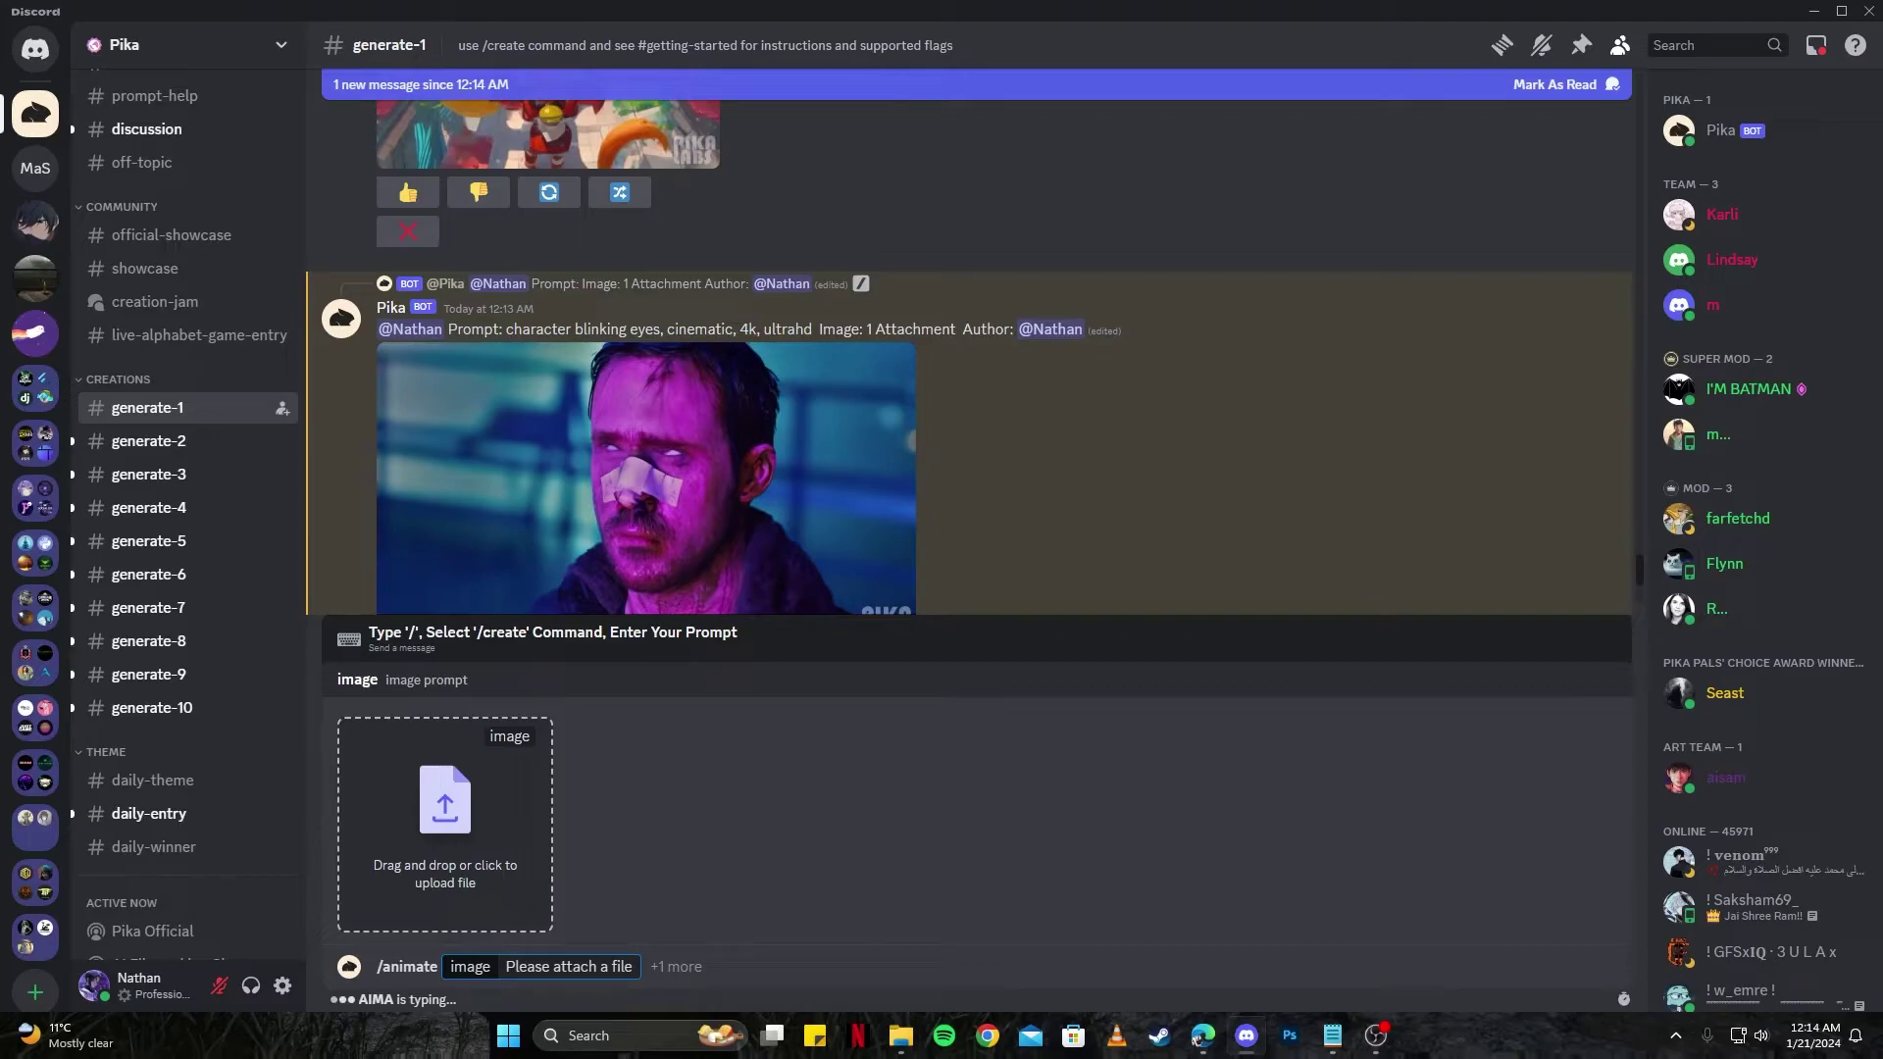
# Animate BR-AP-87826.webp, then regenerate the resulting orange desert Blade Runner clip
pyautogui.moveTo(799, 915); pyautogui.dragTo(445, 814)
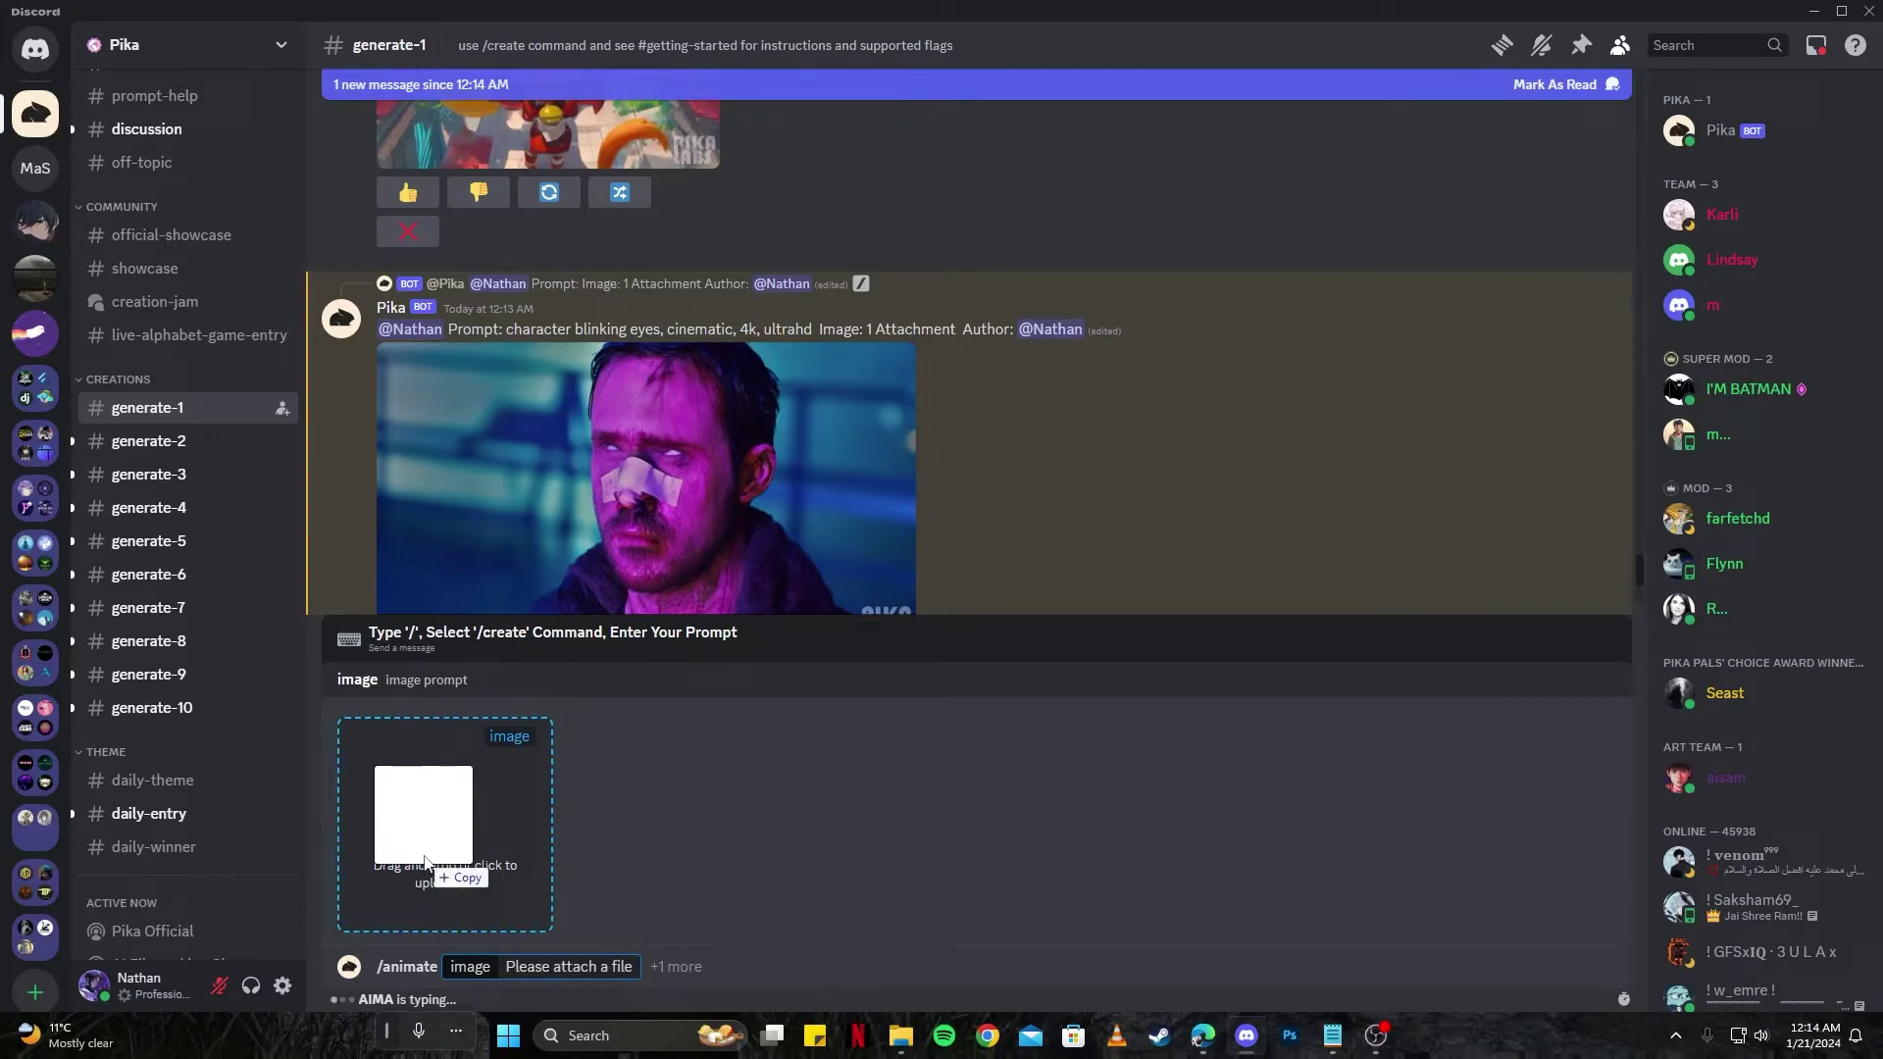
pyautogui.press('Return')
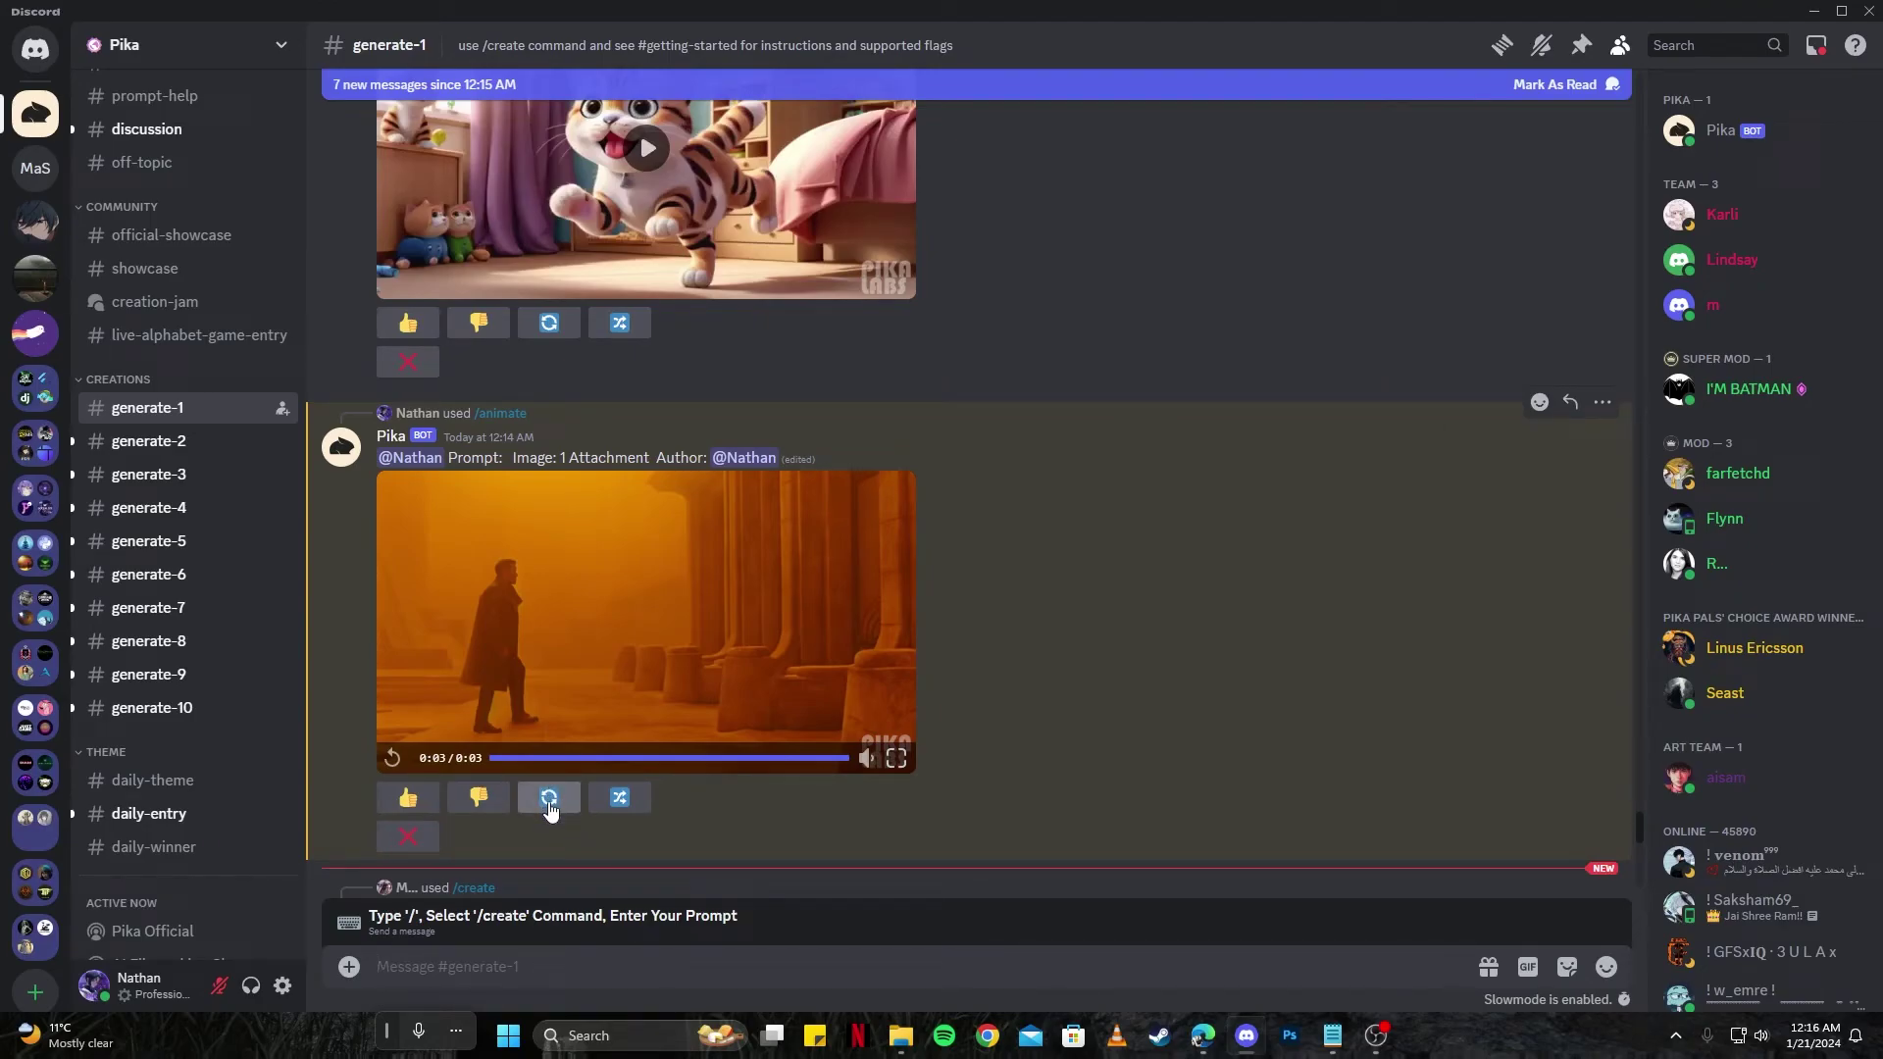
pyautogui.click(550, 802)
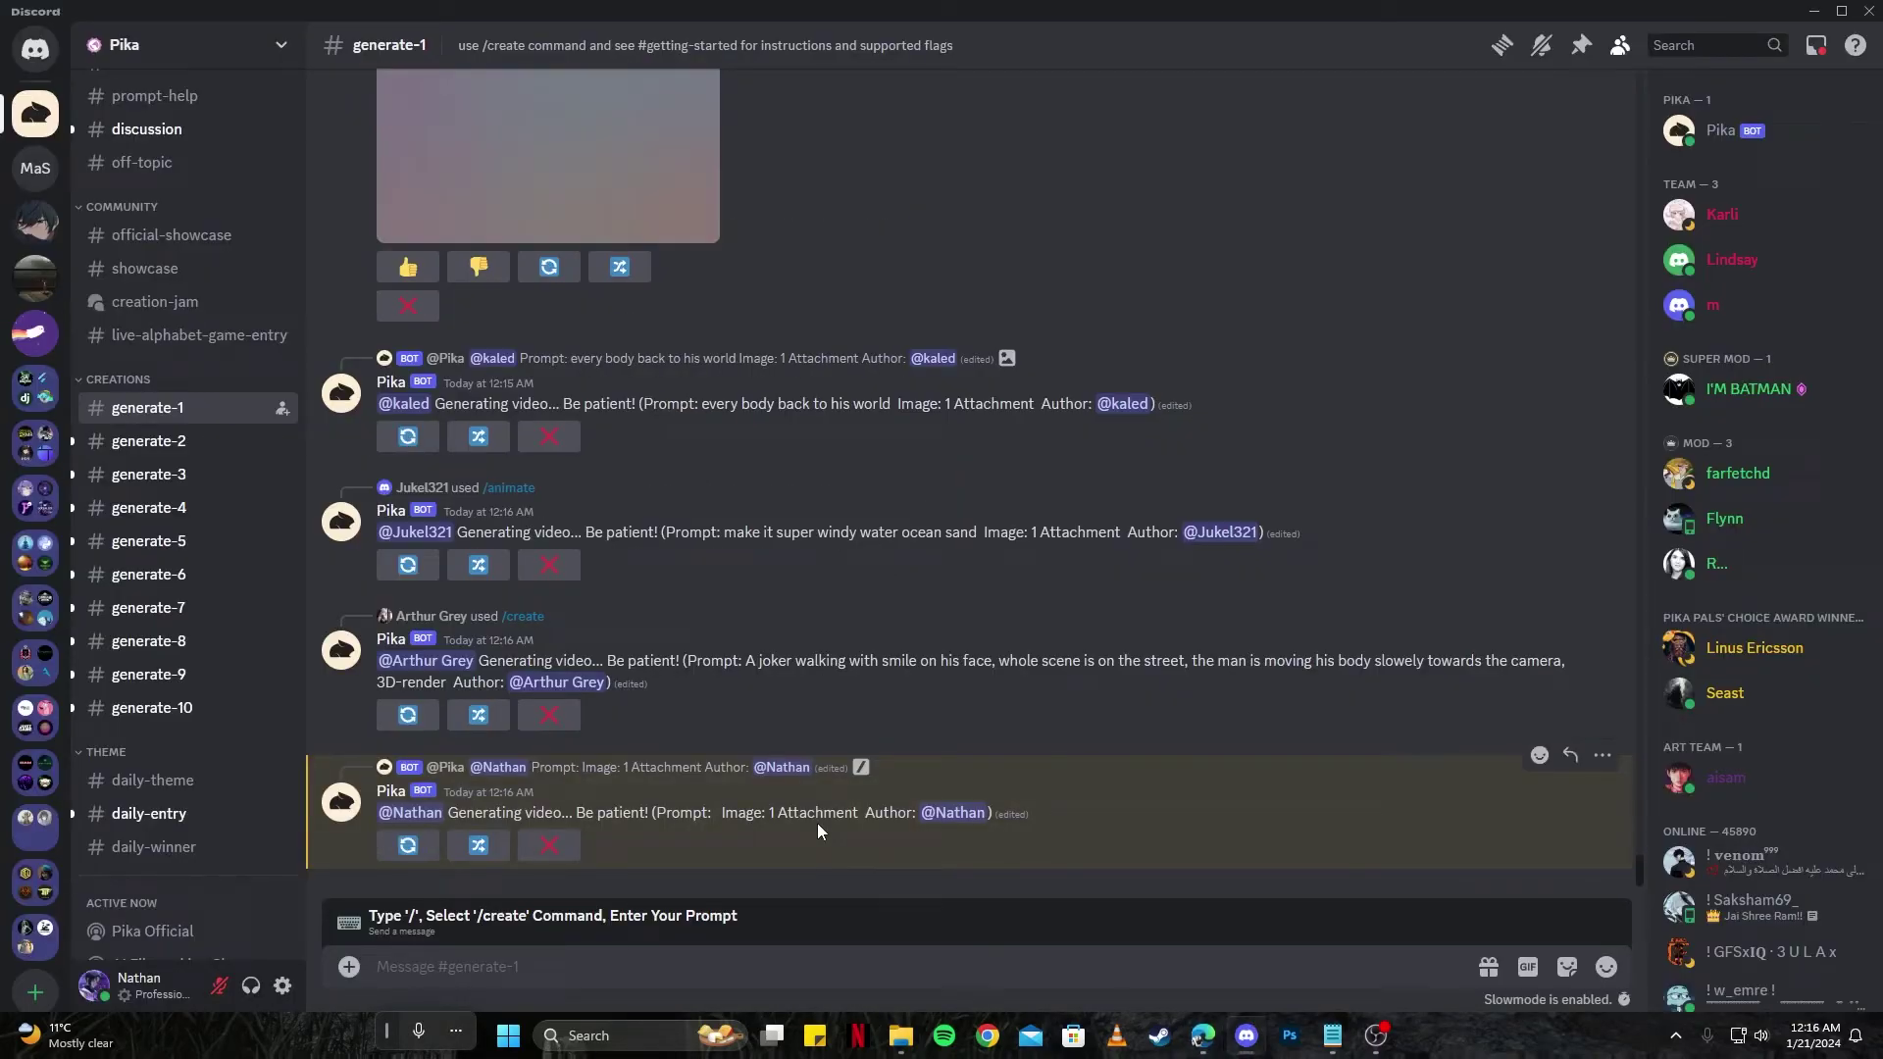
# Send /create with the digital-art Matrix prompt of a character in shades stopping bullets
pyautogui.write('/')
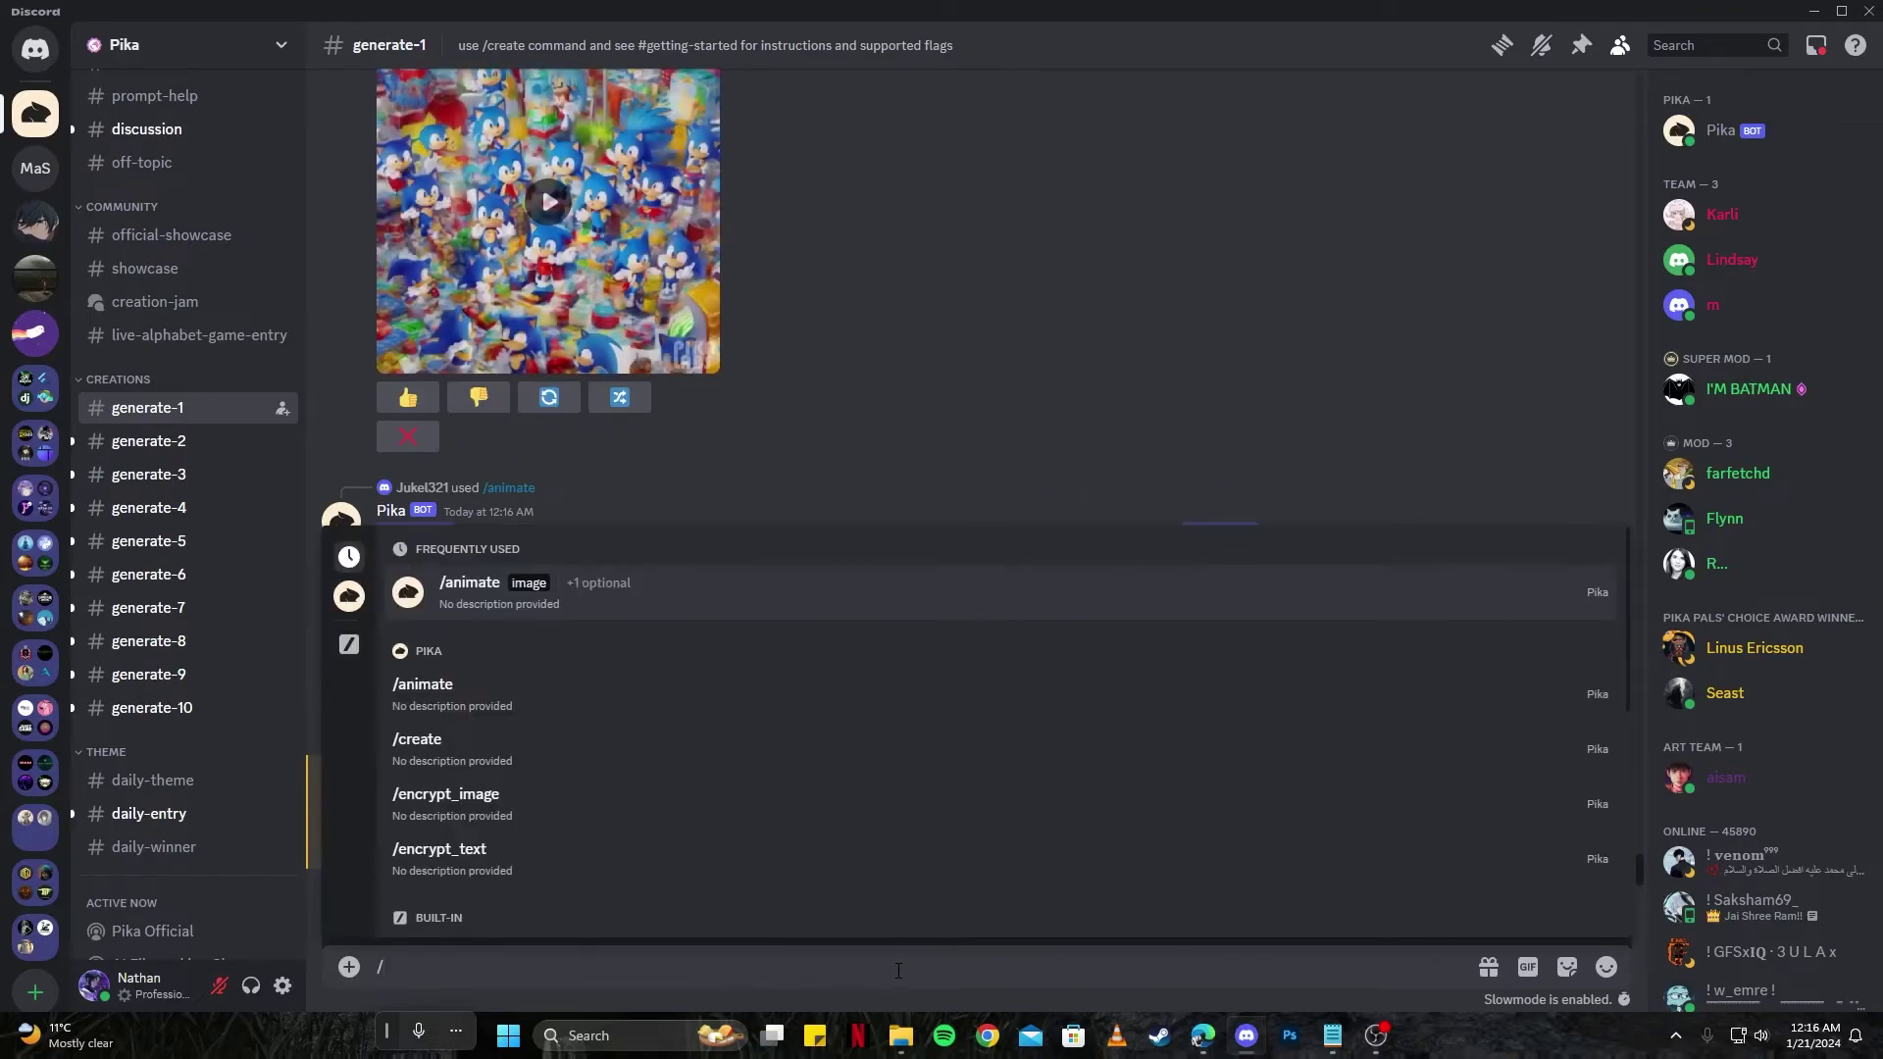
pyautogui.click(643, 773)
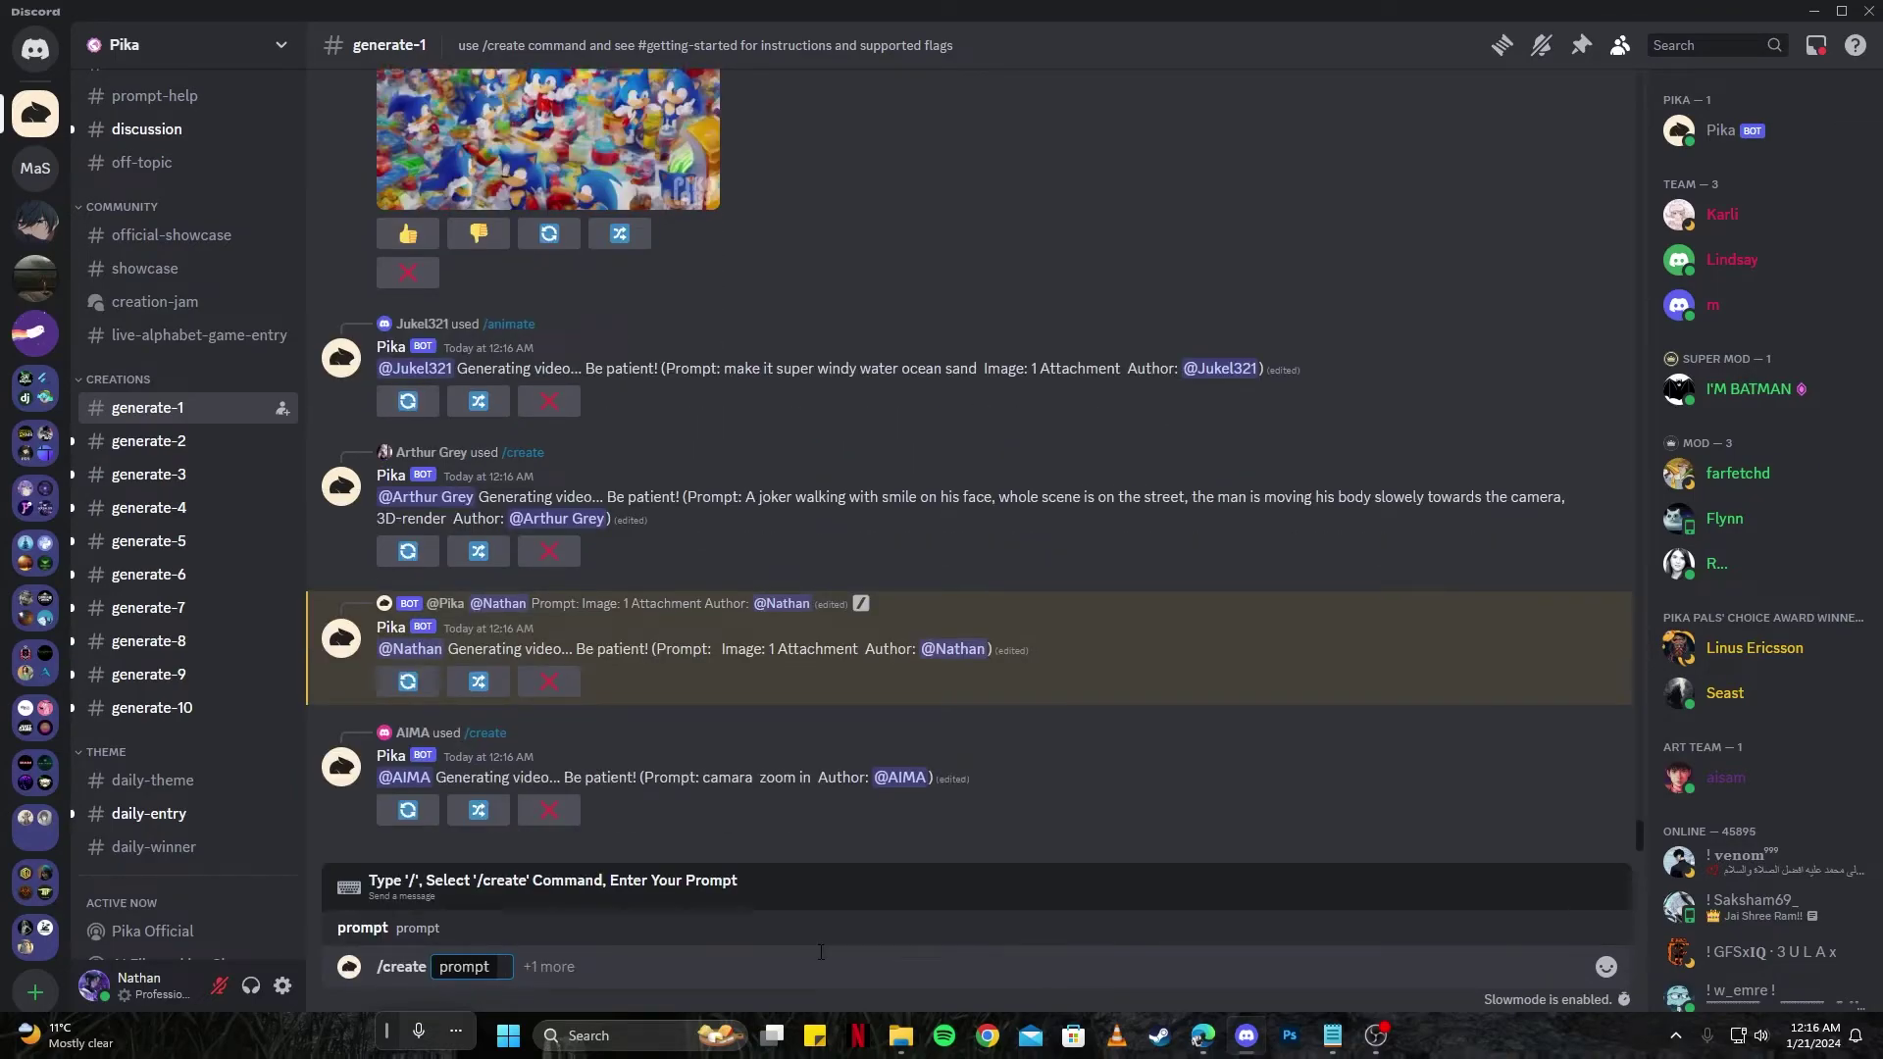
pyautogui.write('A digital art of Matrix movie, character wearing shades, stopping bullets')
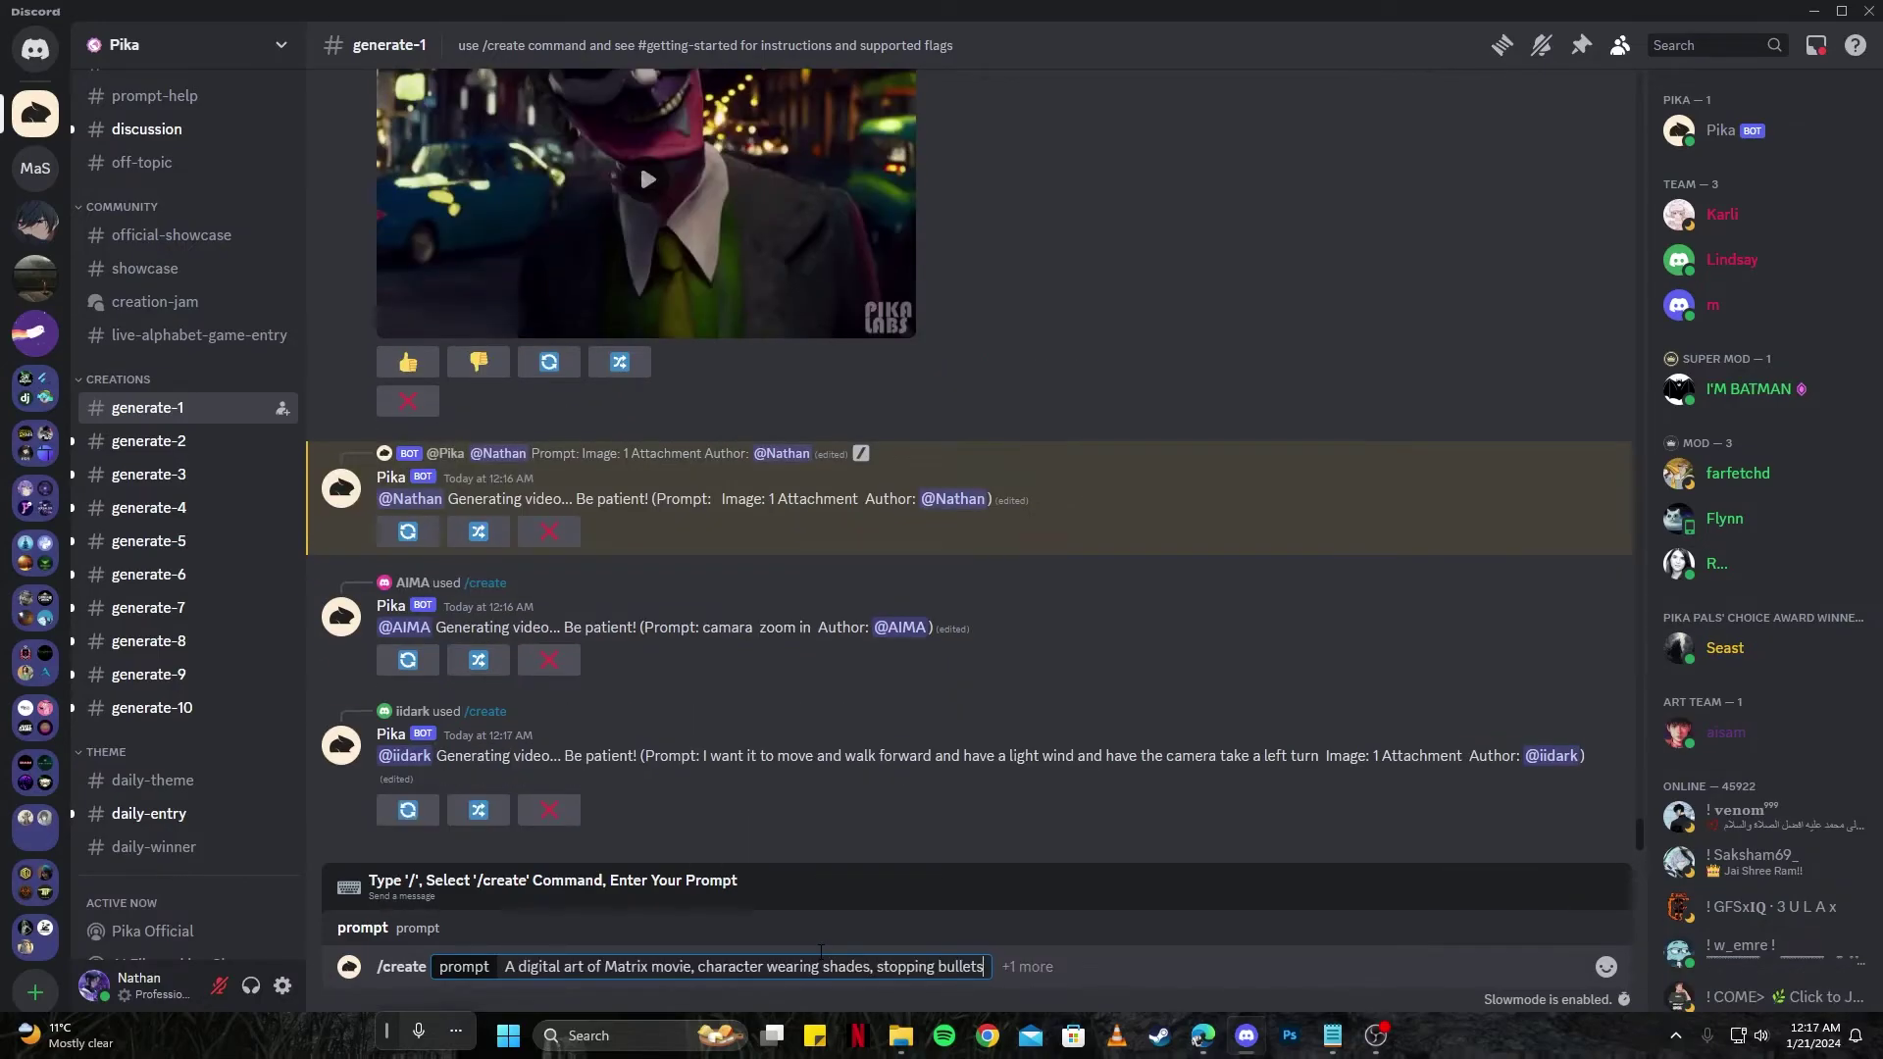
pyautogui.press('Return')
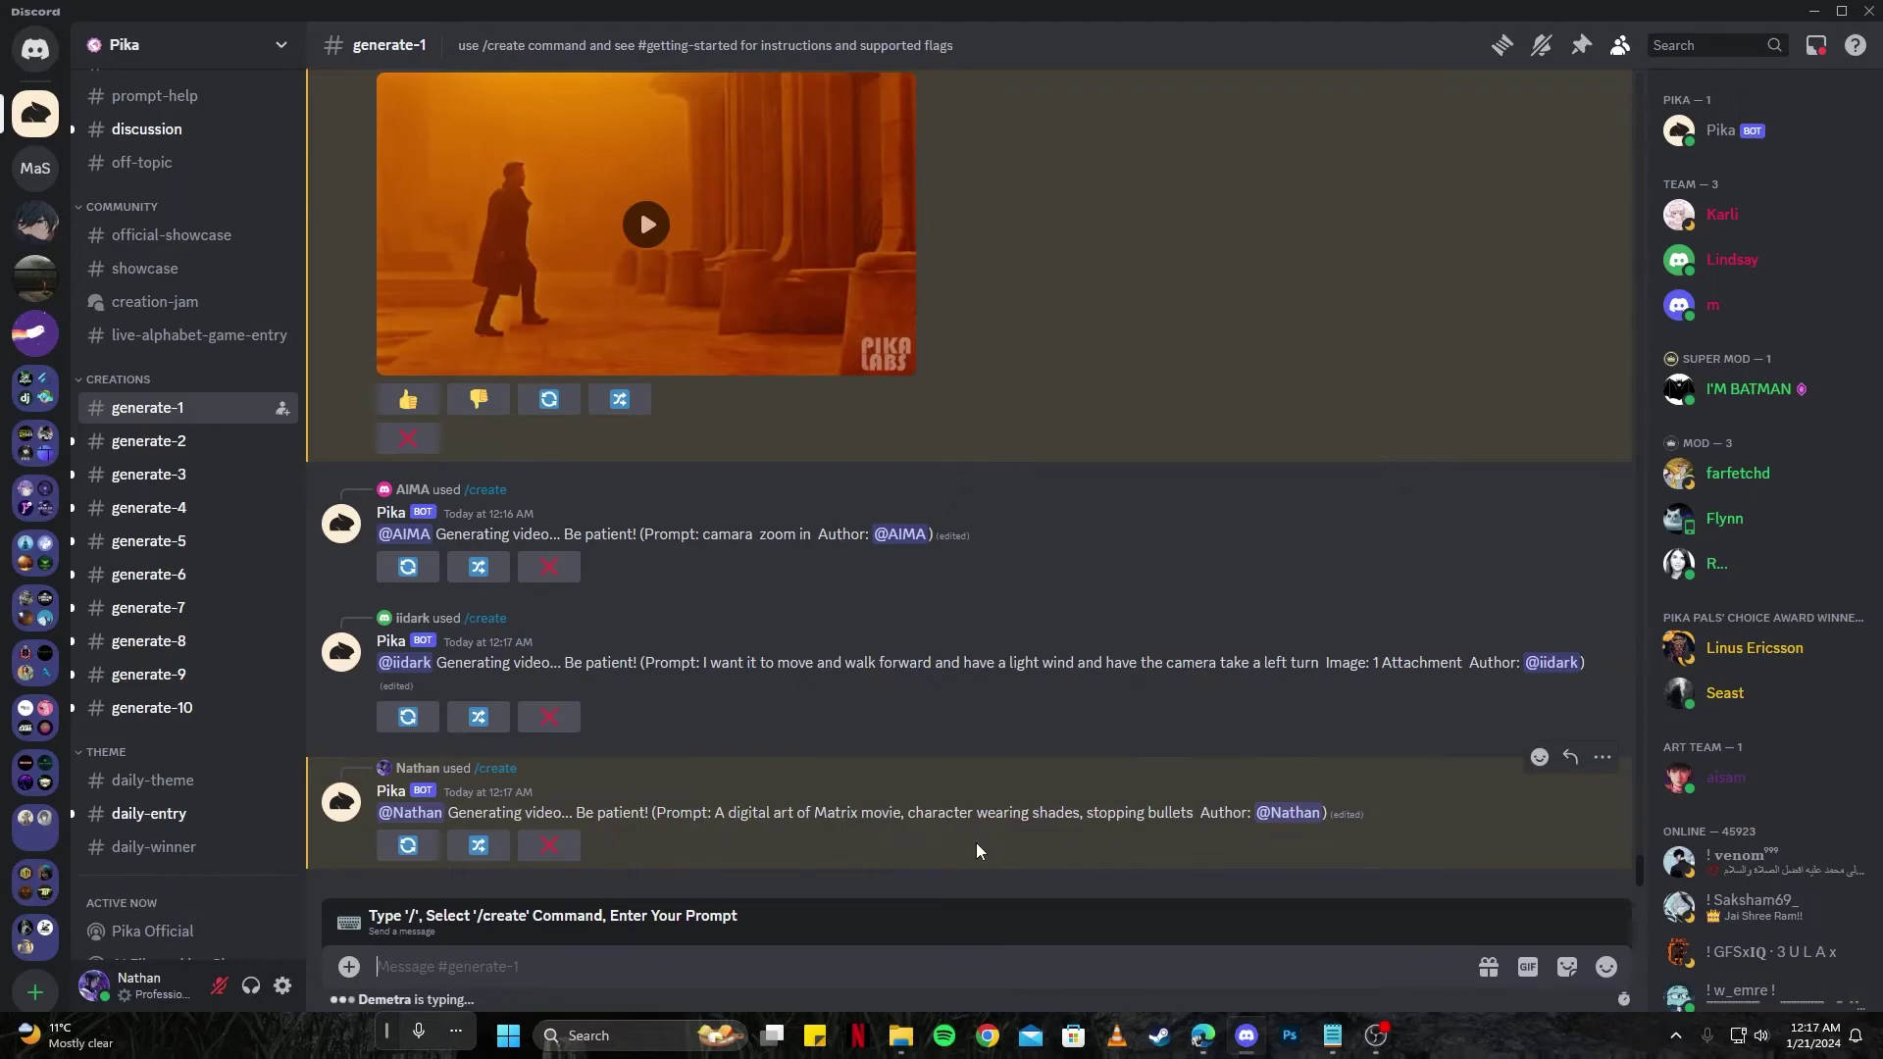
# Play the regenerated orange Blade Runner clip, then the 3-second Matrix gunman video
pyautogui.scroll(4, 867, 653)
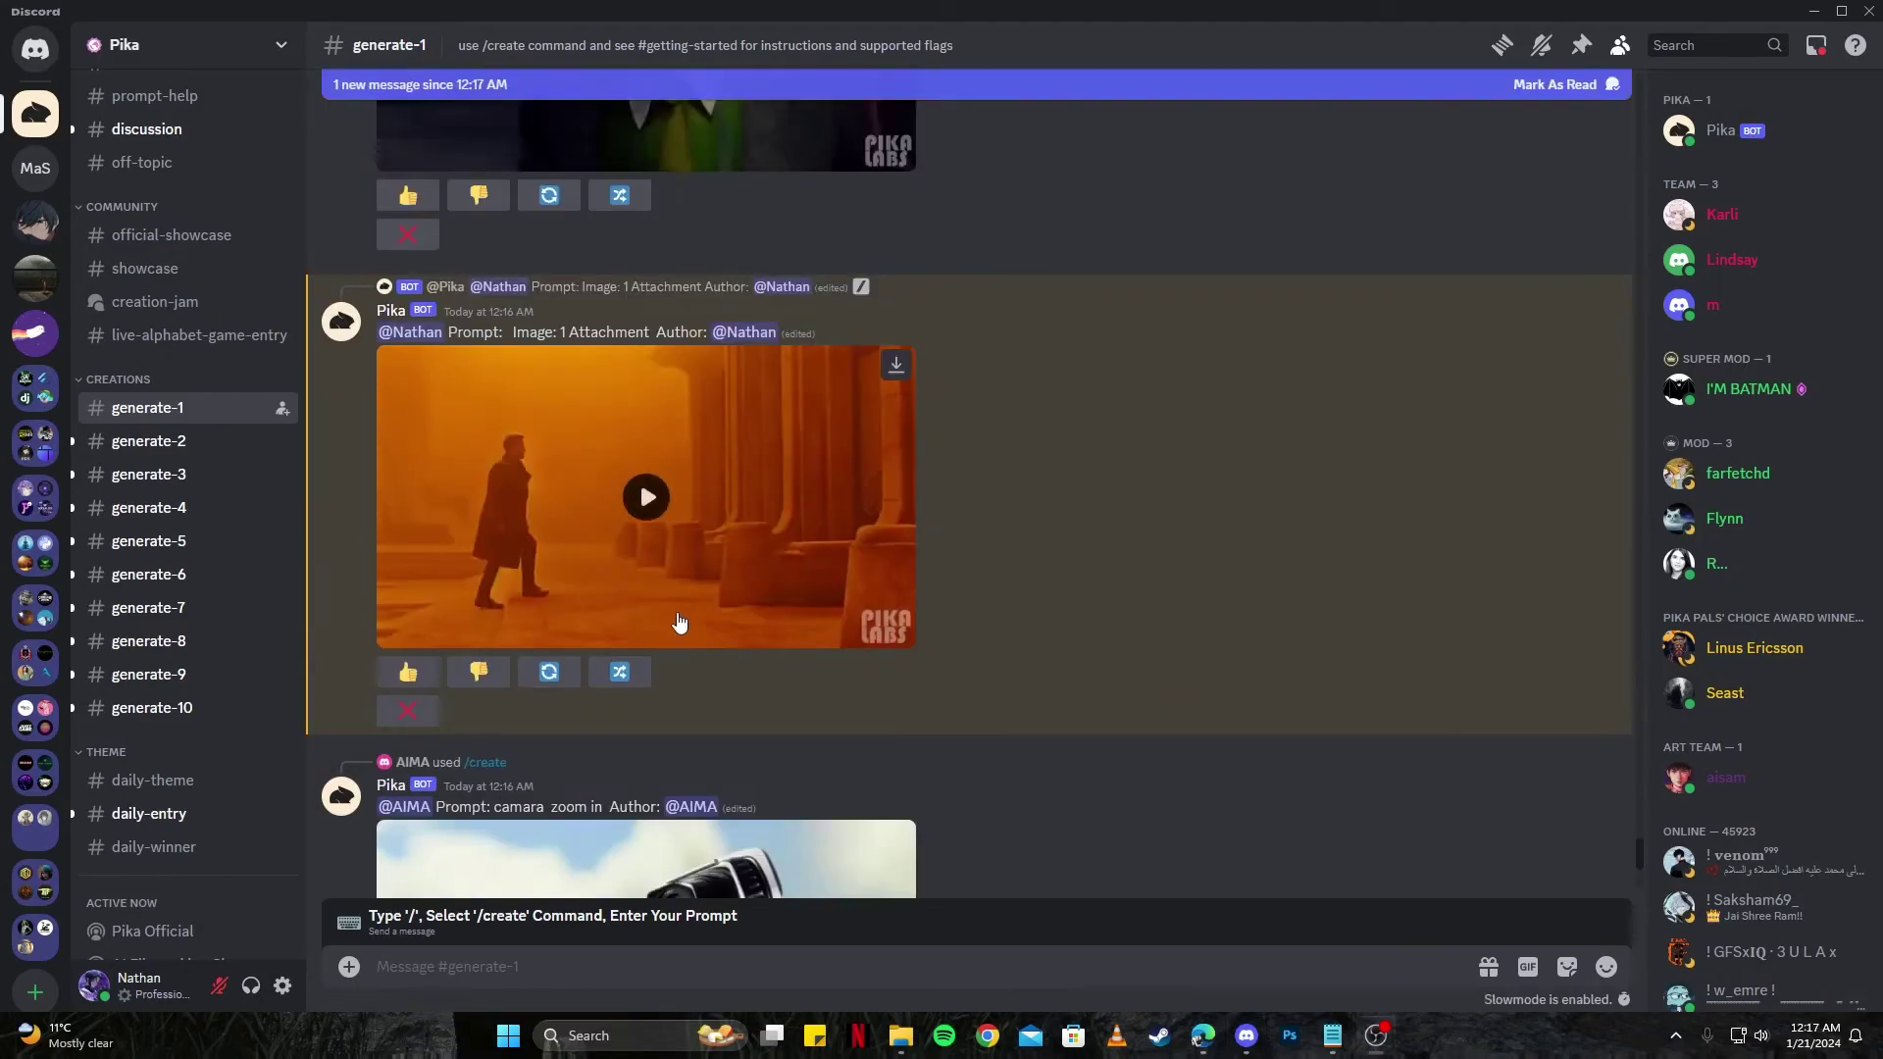
pyautogui.click(646, 498)
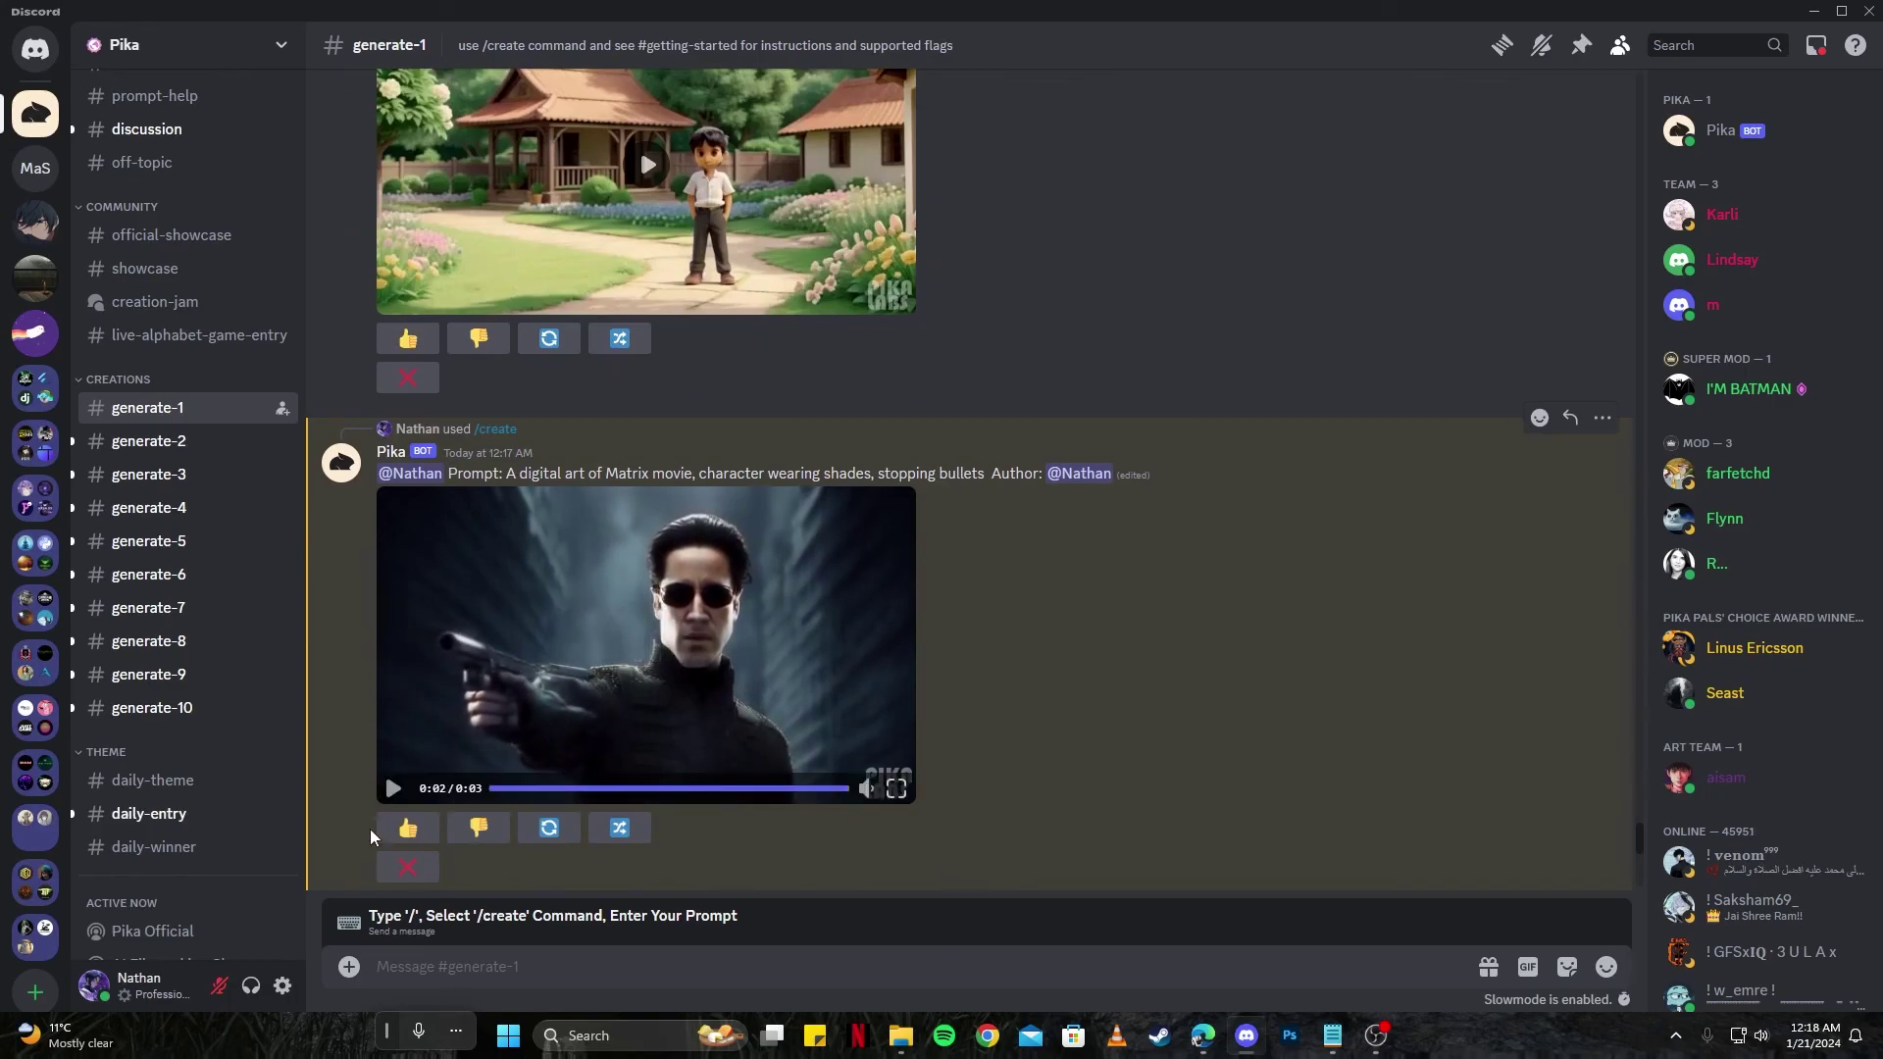
pyautogui.click(391, 789)
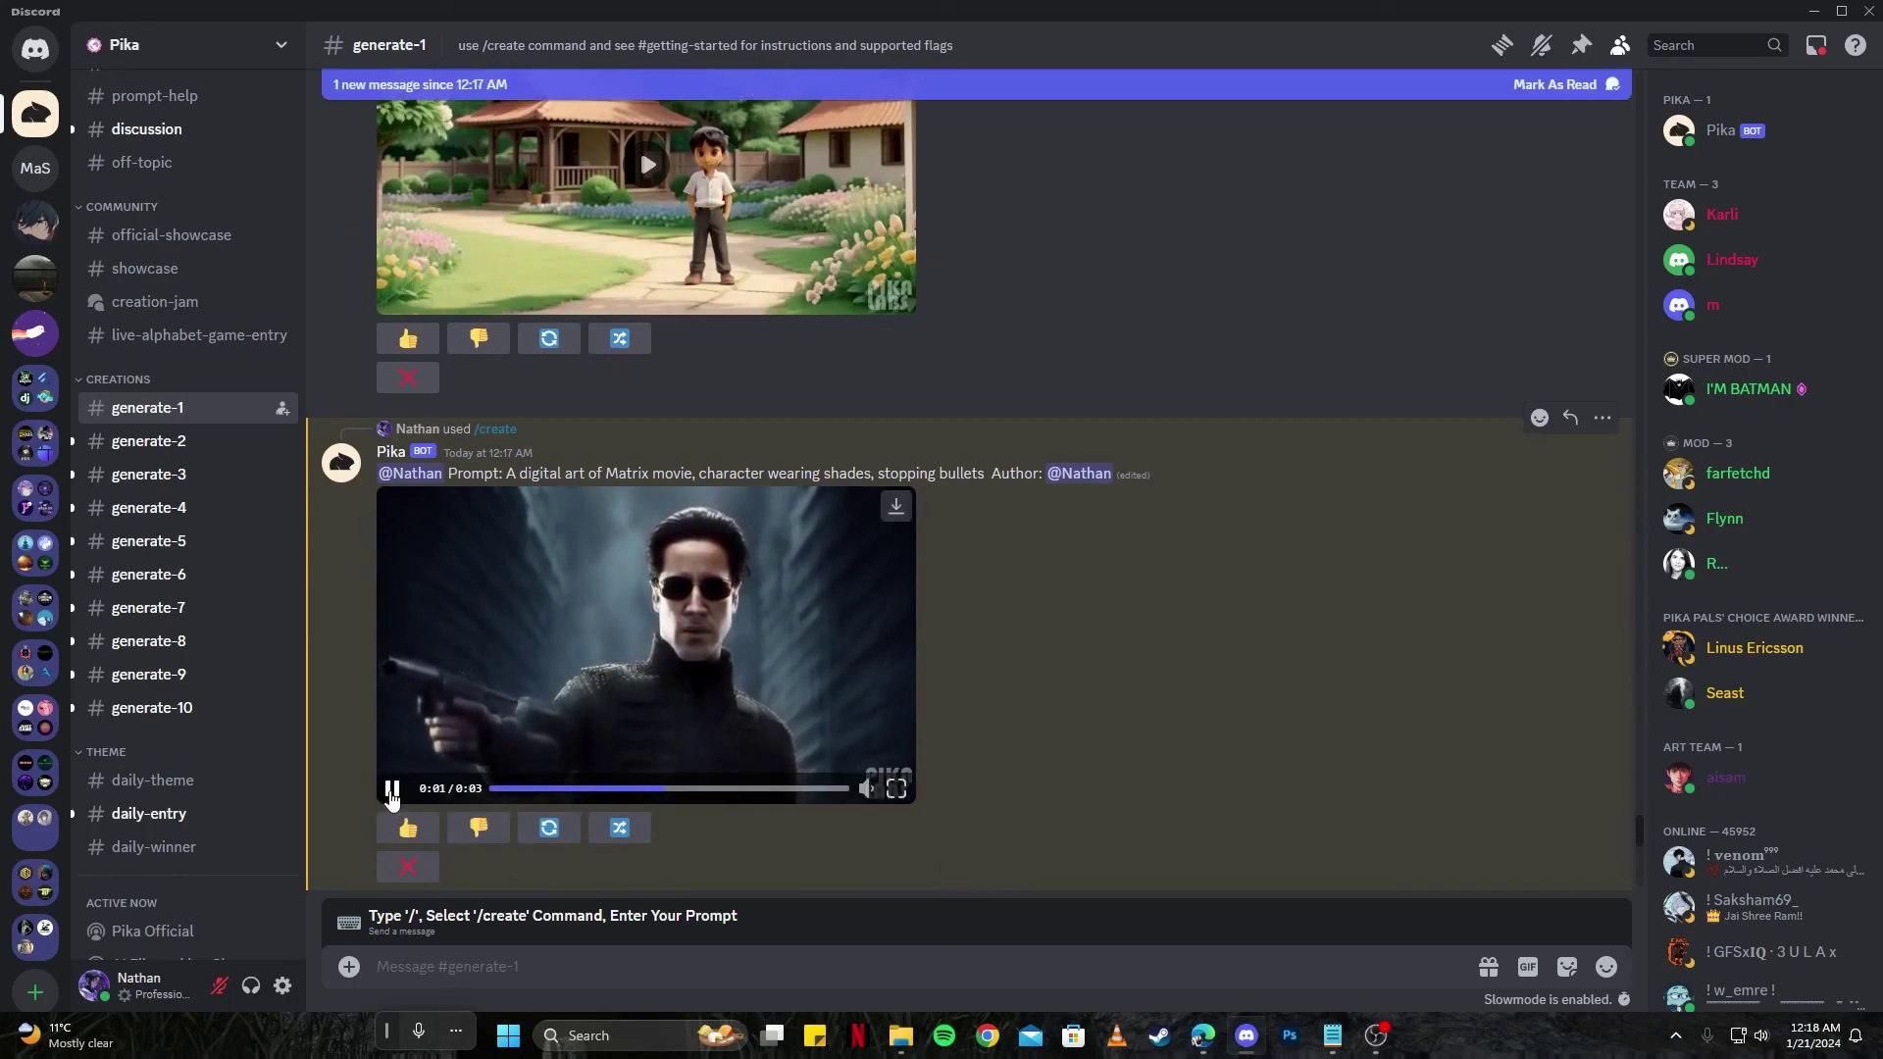